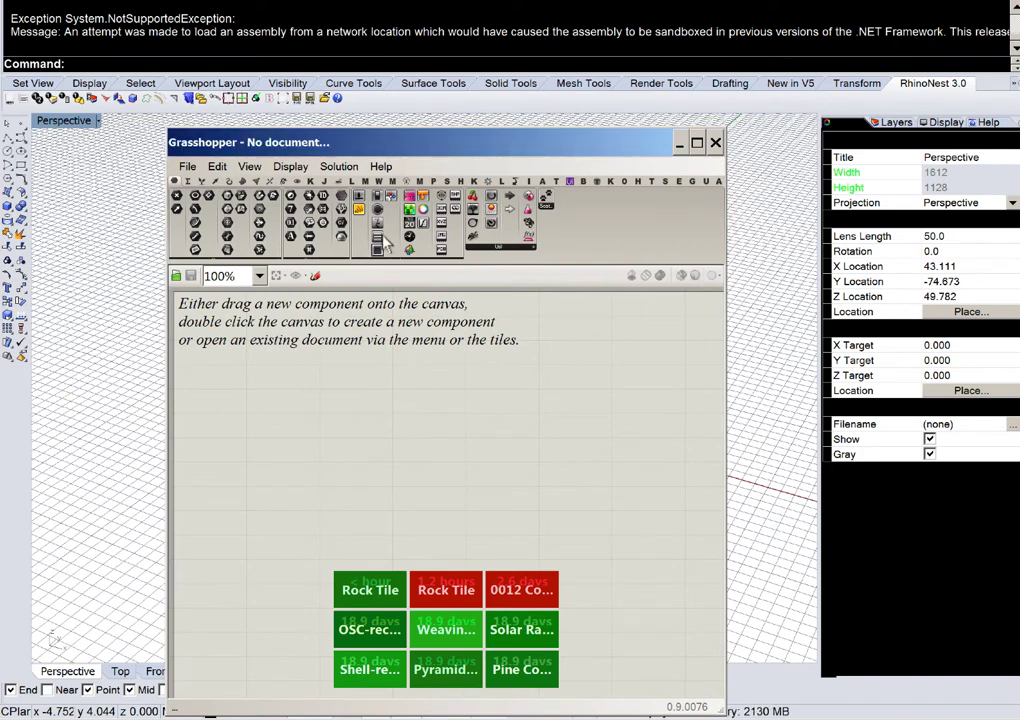
Step: Reposition the Grasshopper window and add a Polygon component to the empty canvas
left_click_drag(358, 135, 410, 100)
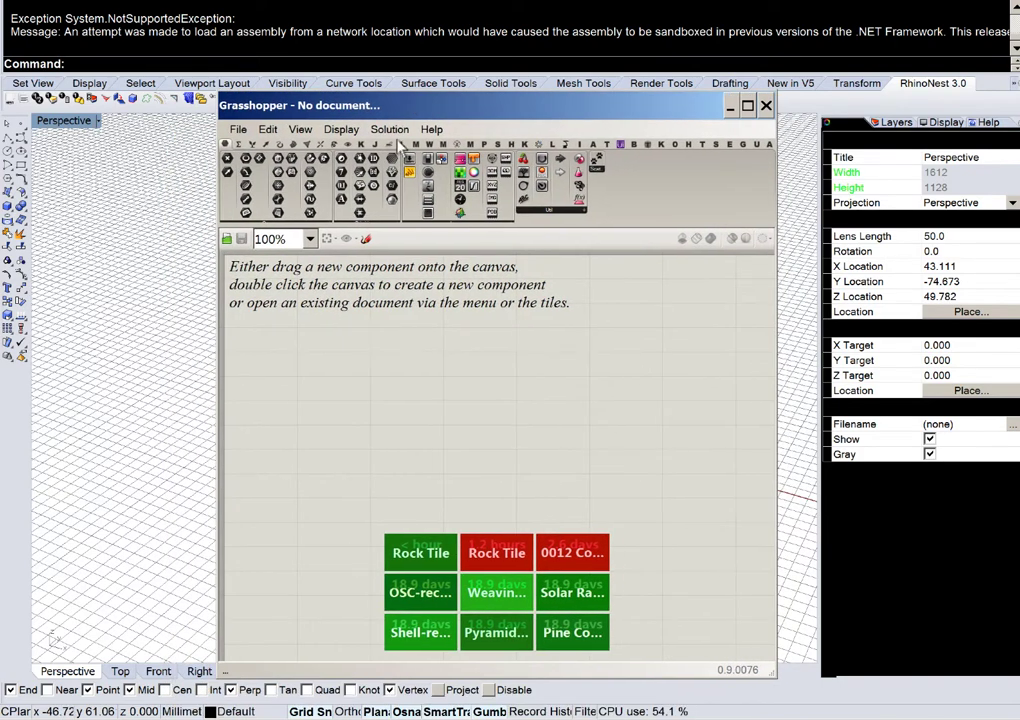
double_click(415, 350)
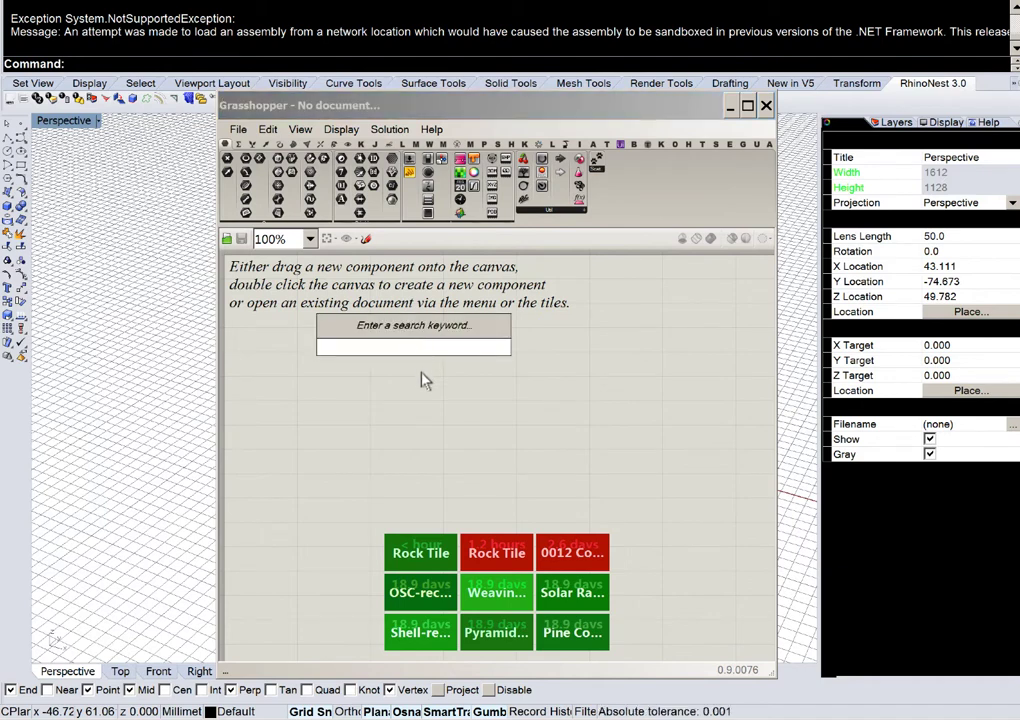
type("tri")
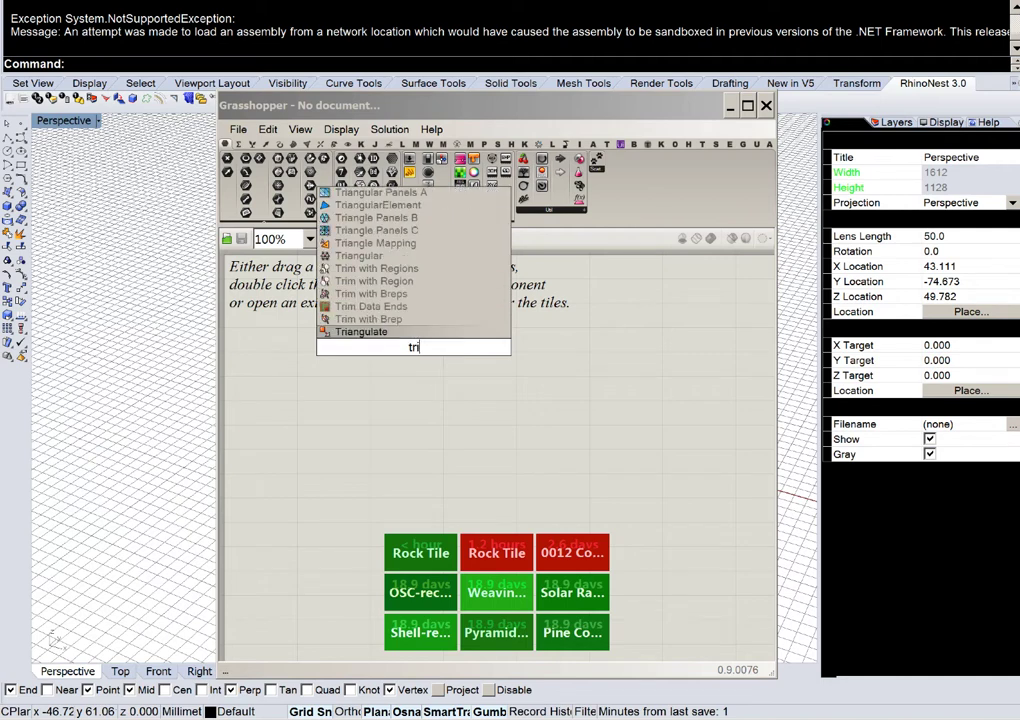
key("BackSpace")
key("BackSpace")
key("BackSpace")
type("polylin")
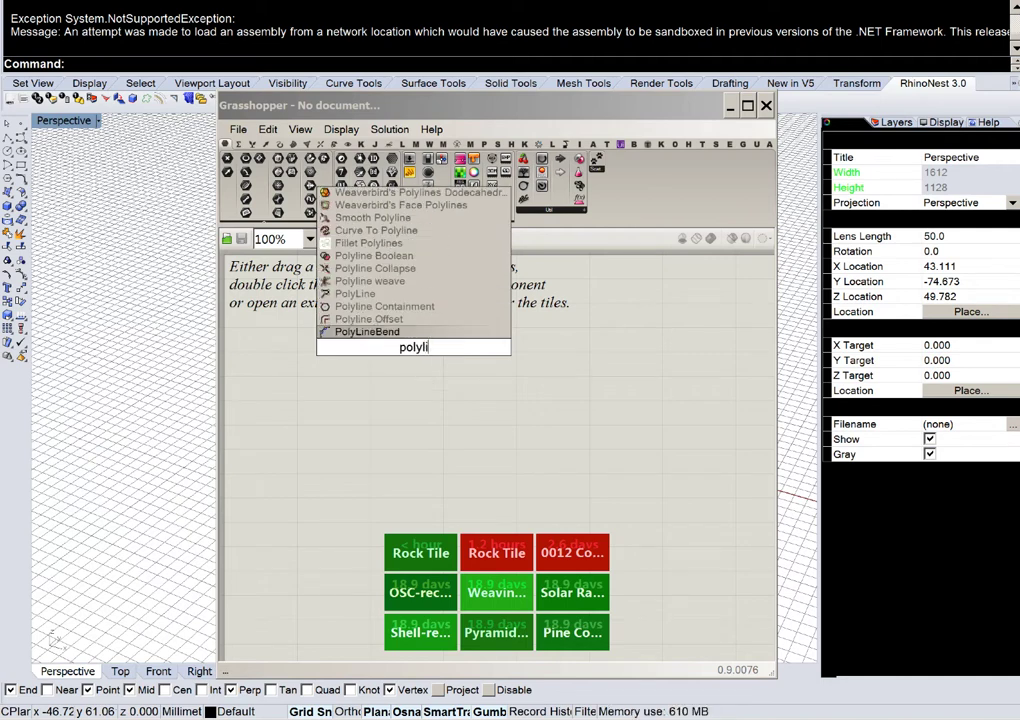
key("BackSpace")
key("BackSpace")
key("BackSpace")
type("gon")
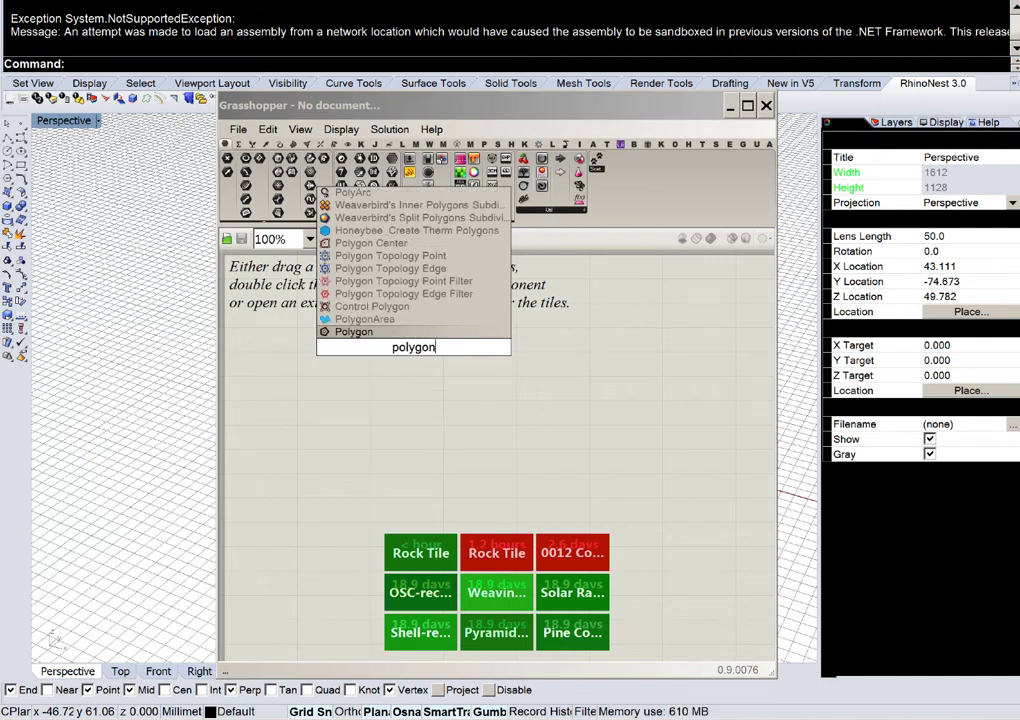
key("Return")
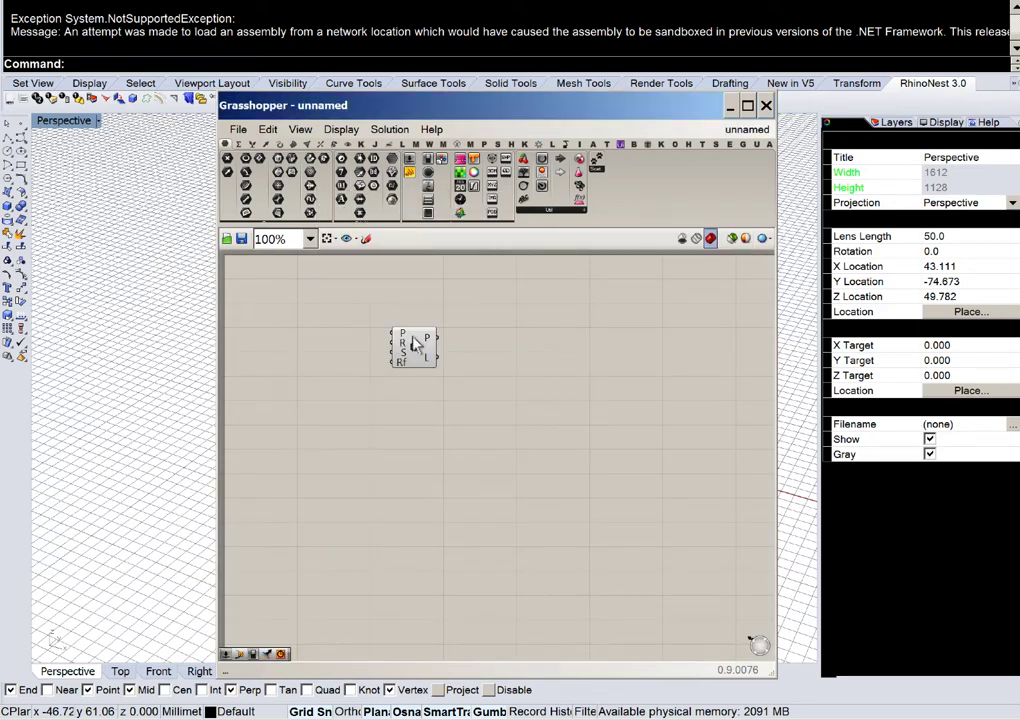
Step: Add a number slider set to 3 and connect it to the Polygon's Segments input
scroll(417, 344, "up", 1)
left_click_drag(417, 344, 541, 381)
double_click(409, 379)
type("3")
key("Return")
scroll(410, 382, "up", 4)
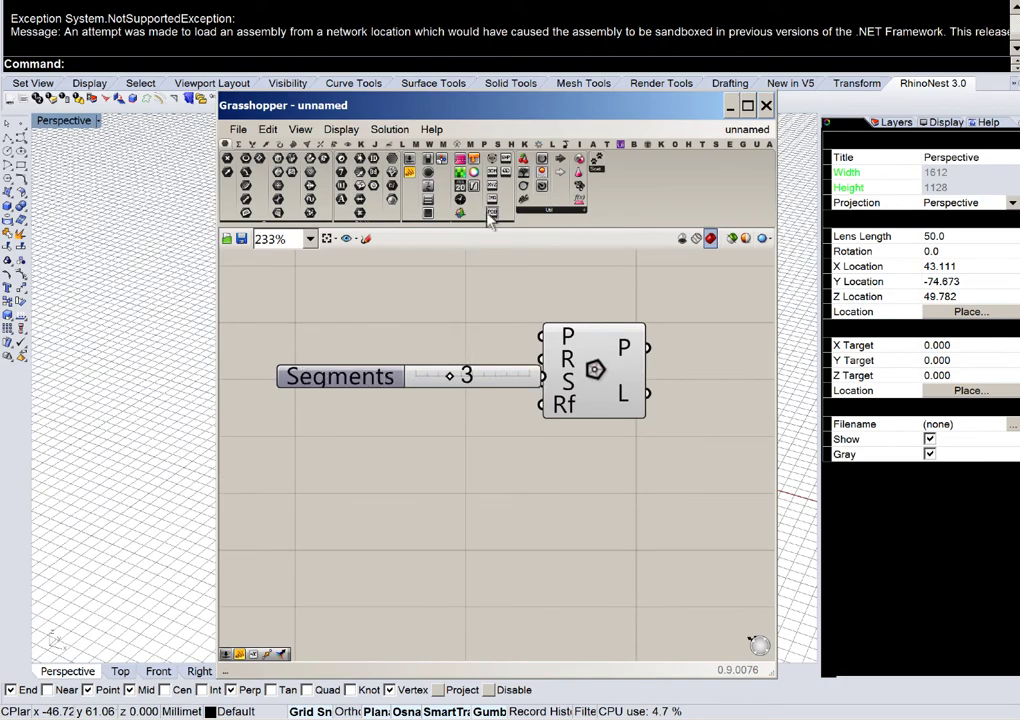
Step: Shift the Grasshopper window aside to uncover the Rhino viewport and place the Segments slider clear of the Polygon component
left_click_drag(465, 113, 786, 152)
right_click_drag(449, 336, 333, 336, "shift")
left_click_drag(718, 438, 626, 454)
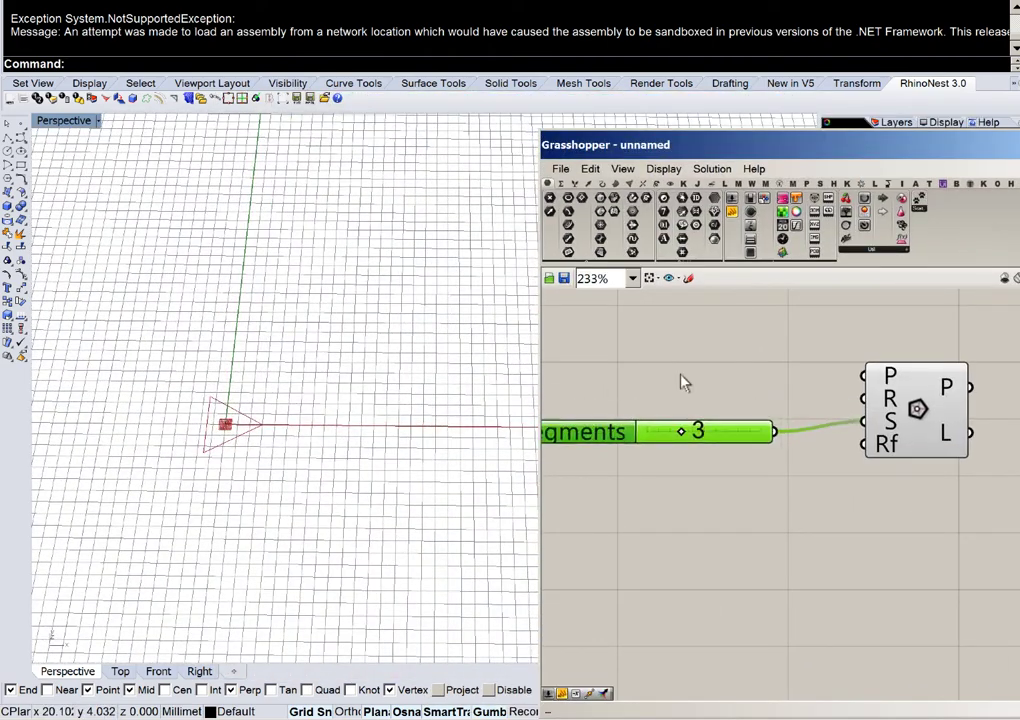
Step: Add a number slider set to 3.00, connect it to the Polygon's Radius input and place it above the Segments slider
double_click(682, 377)
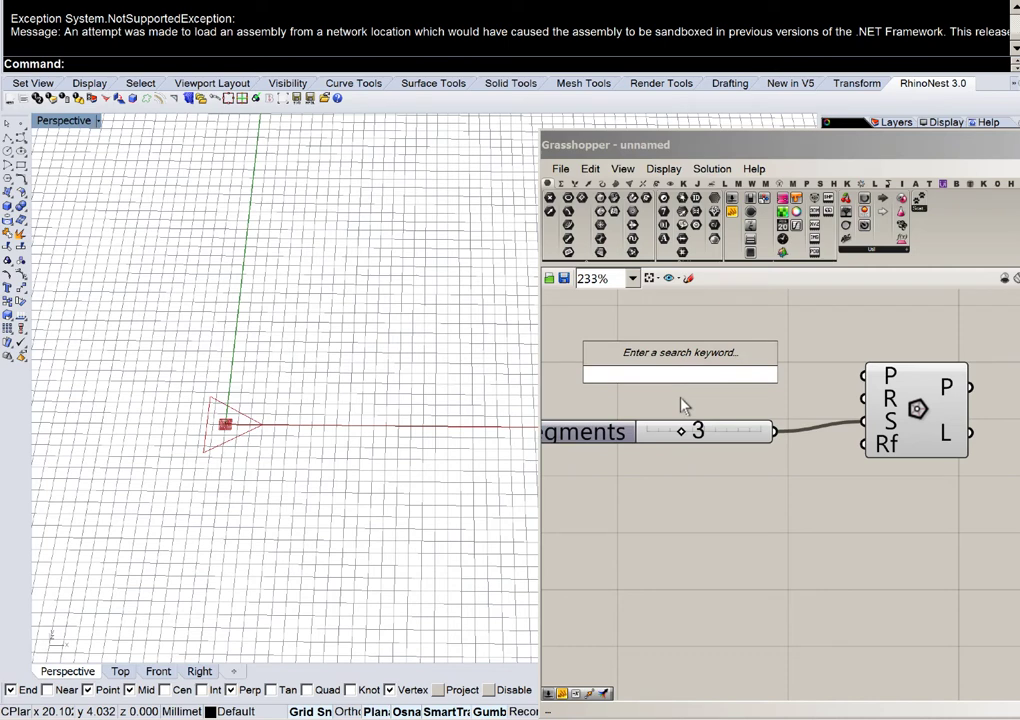
mouse_move(879, 400)
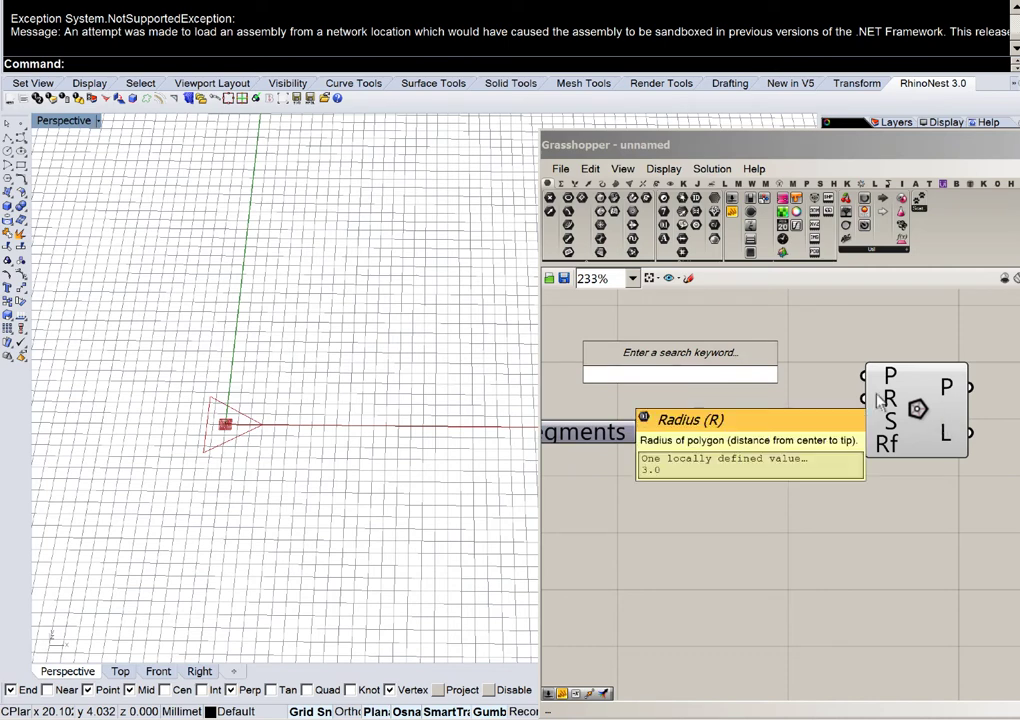
left_click(758, 402)
double_click(742, 400)
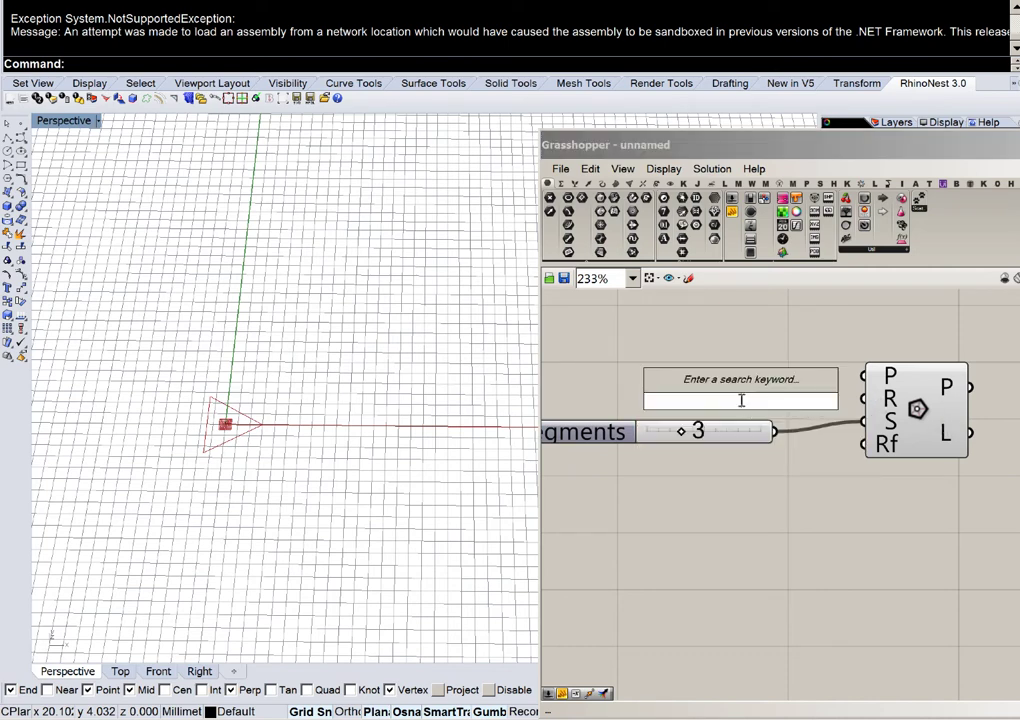
type("3.")
key("Return")
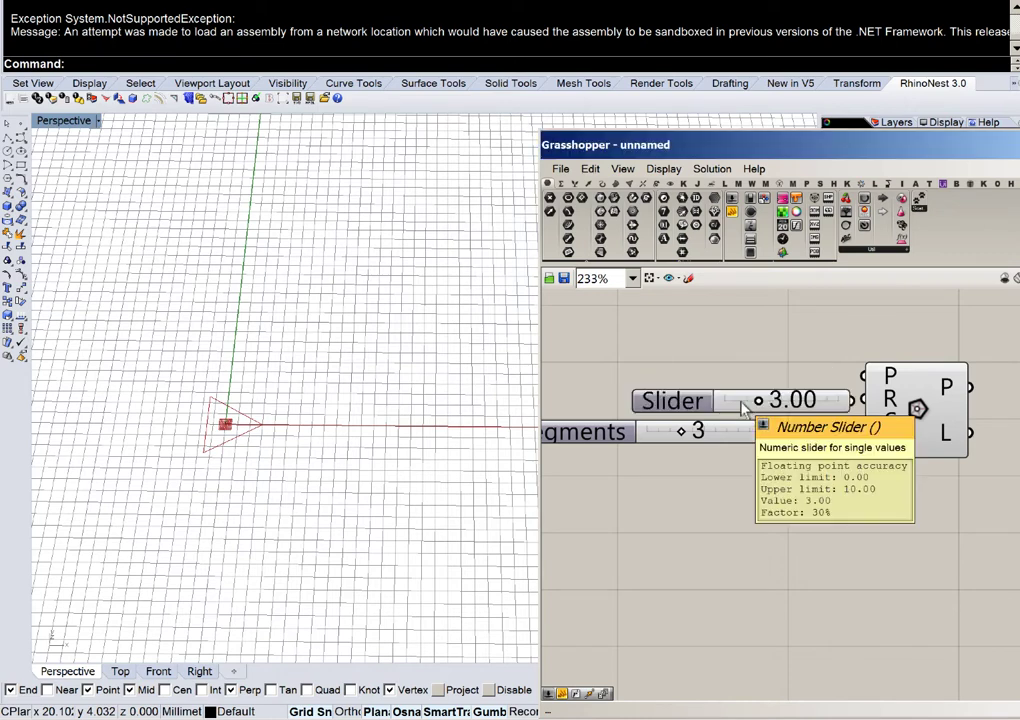
left_click_drag(730, 400, 673, 398)
left_click_drag(786, 397, 868, 403)
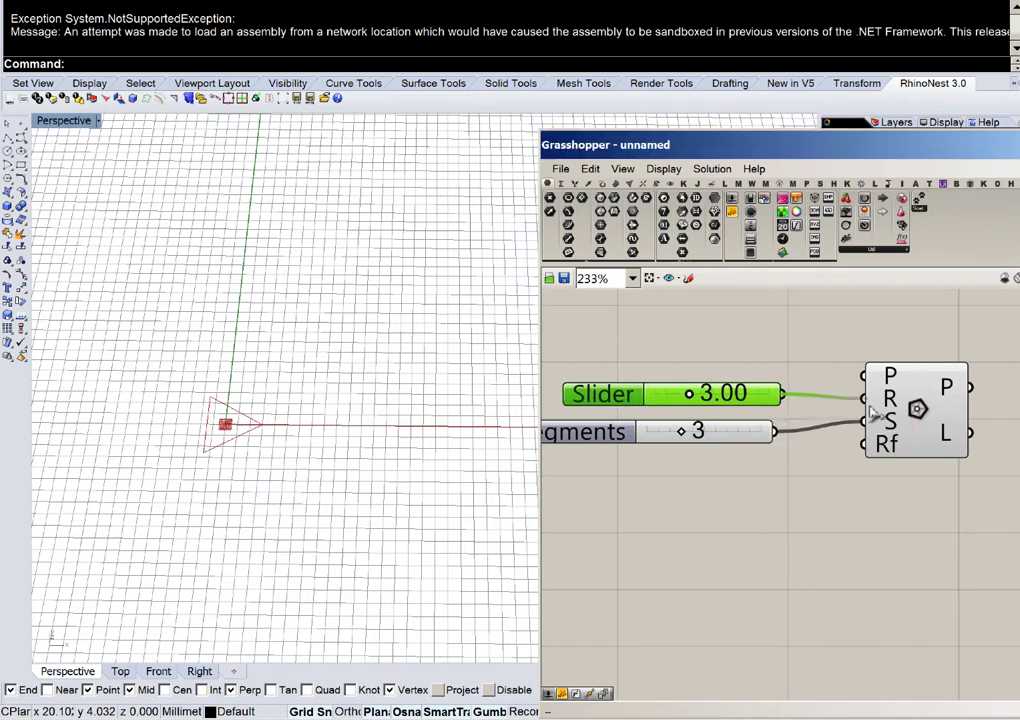
left_click_drag(773, 398, 750, 397)
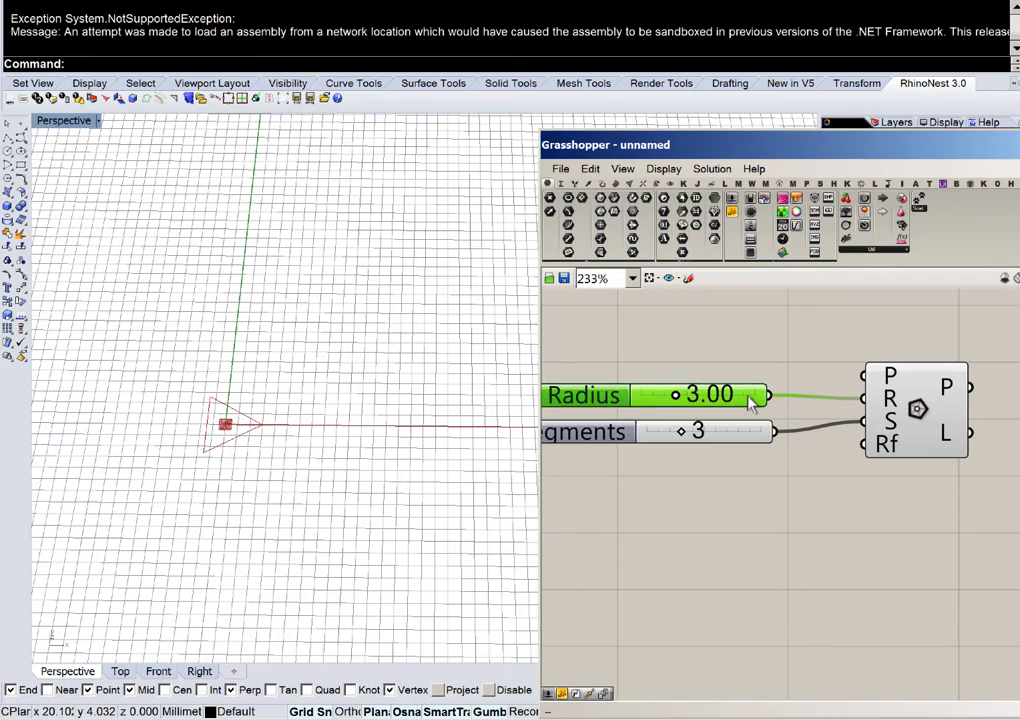
Step: Set the Radius slider to 1.00
double_click(753, 398)
type("1.")
key("Return")
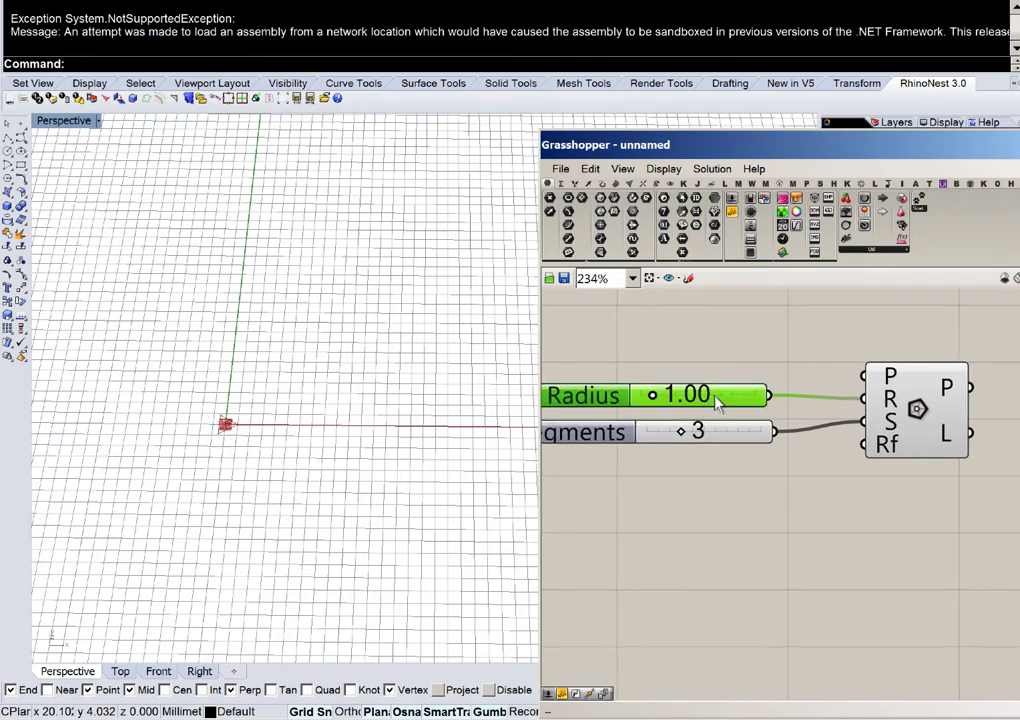
Step: Zoom the perspective viewport to the Polygon component's preview and view it at an angle
right_click_drag(775, 384, 693, 383)
right_click_drag(324, 455, 421, 357)
scroll(248, 438, "up", 10)
left_click(838, 409)
middle_click(838, 409)
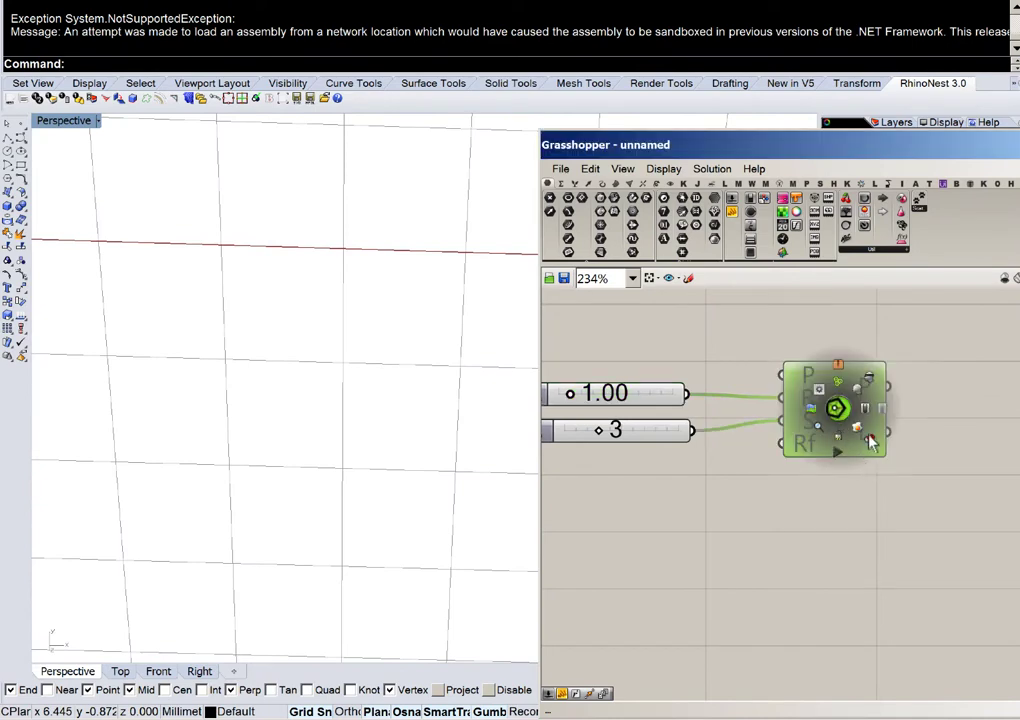
left_click(865, 437)
right_click_drag(428, 476, 343, 372)
scroll(850, 415, "down", 2)
double_click(845, 397)
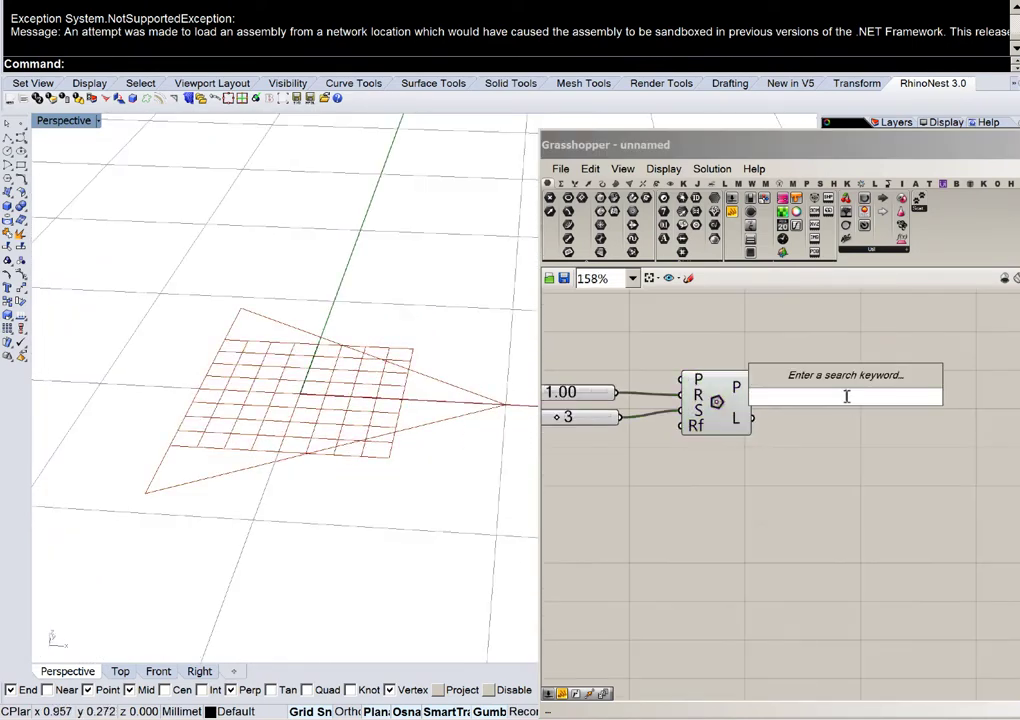
type("extrude")
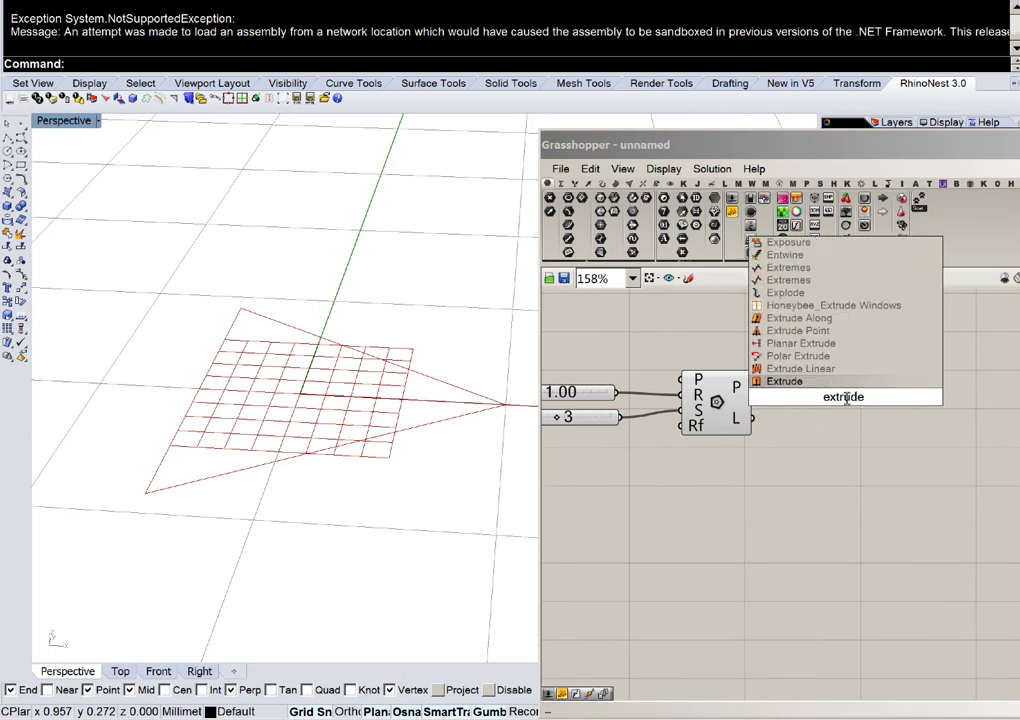
left_click(817, 475)
right_click_drag(817, 475, 793, 472)
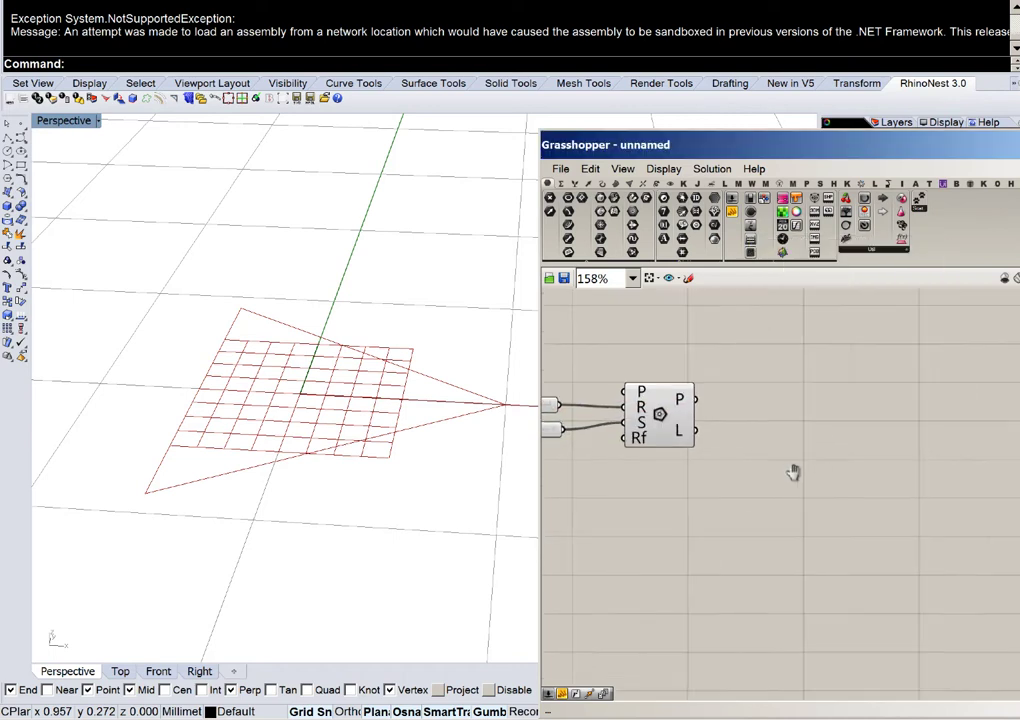
Step: Add a Move component and connect the polygon output to its Geometry input
double_click(800, 443)
type("move")
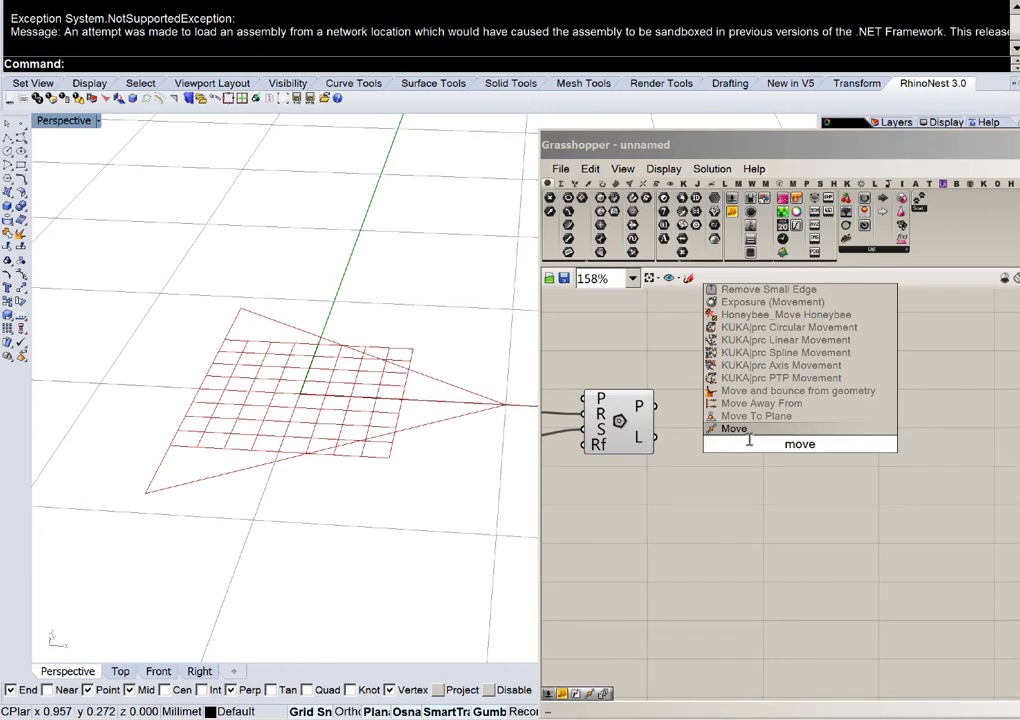
key("Return")
left_click_drag(655, 405, 802, 427)
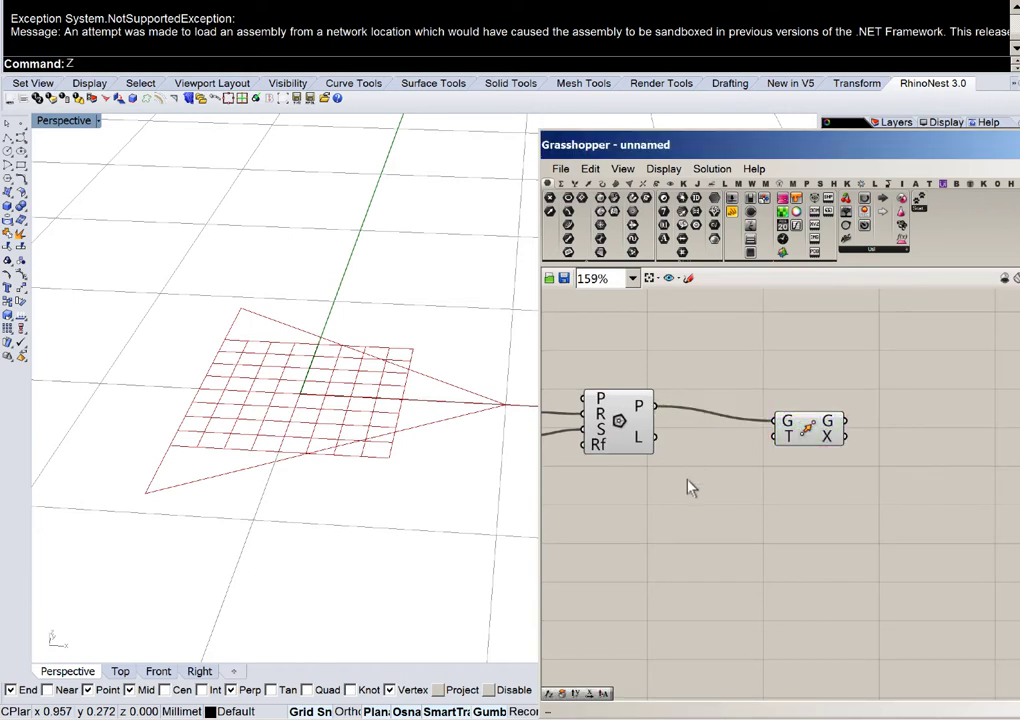
Step: Add a Unit Z vector and connect it to the Move component's translation input
type("z")
double_click(694, 501)
type("z")
key("Return")
left_click_drag(690, 494, 779, 447)
right_click_drag(678, 458, 845, 453)
scroll(845, 453, "down", 2)
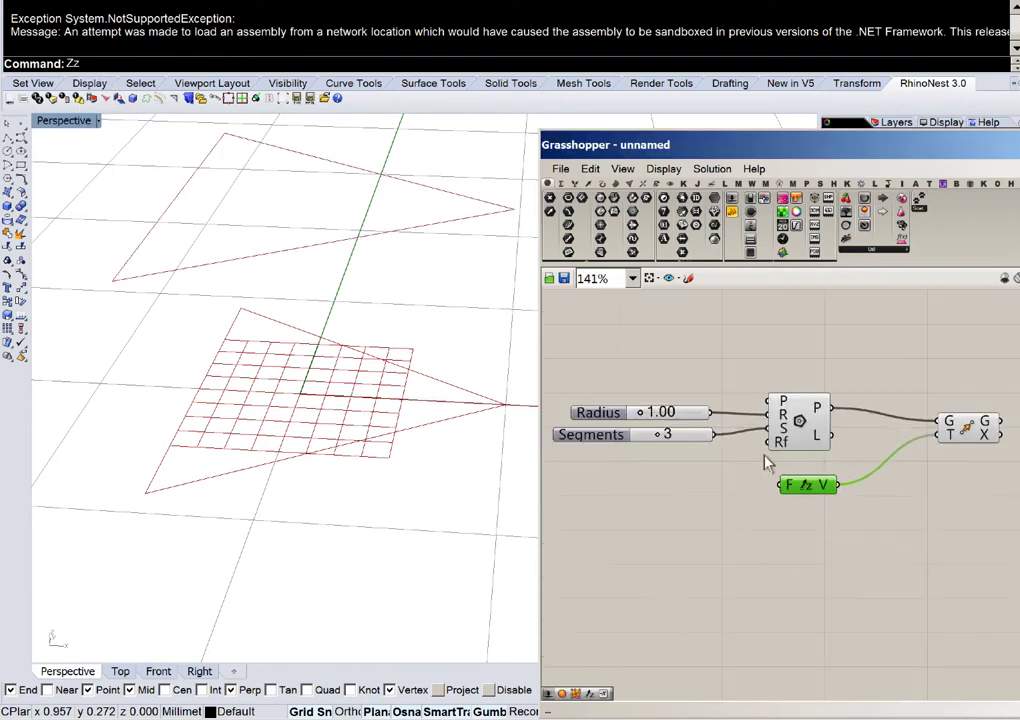
Step: Duplicate the Radius slider and connect the copy to the Unit Z vector's Factor input
right_click_drag(310, 417, 350, 420)
left_click(662, 417)
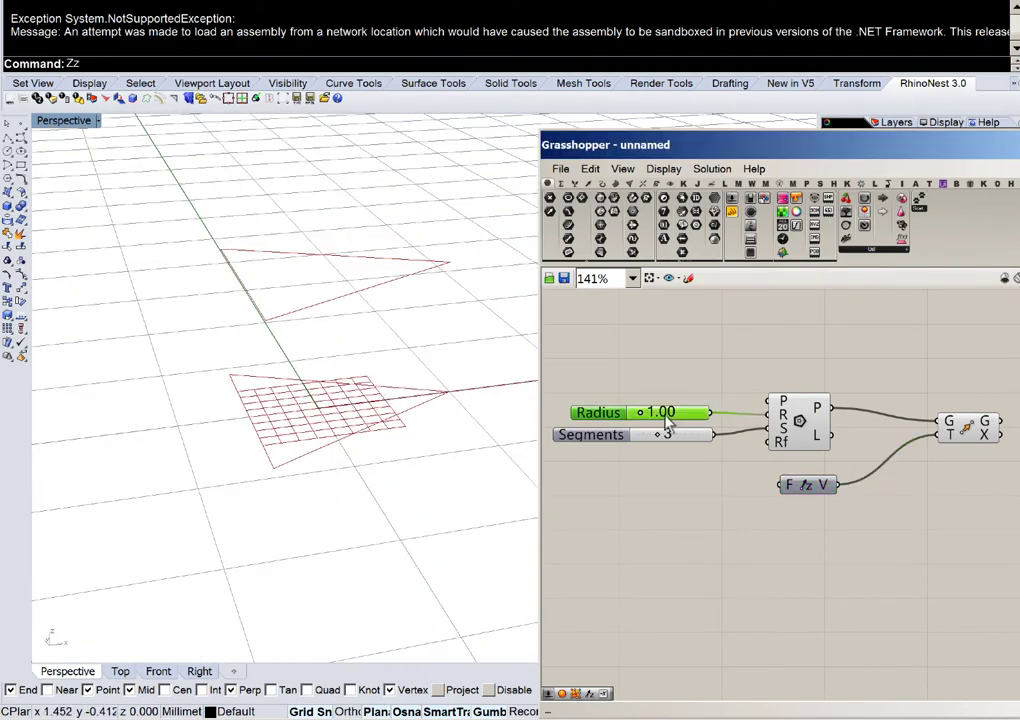
key("ctrl+c")
key("ctrl+v")
left_click_drag(705, 418, 824, 481)
scroll(701, 491, "up", 3)
right_click_drag(824, 481, 593, 479)
scroll(593, 479, "down", 1)
right_click_drag(734, 436, 674, 479)
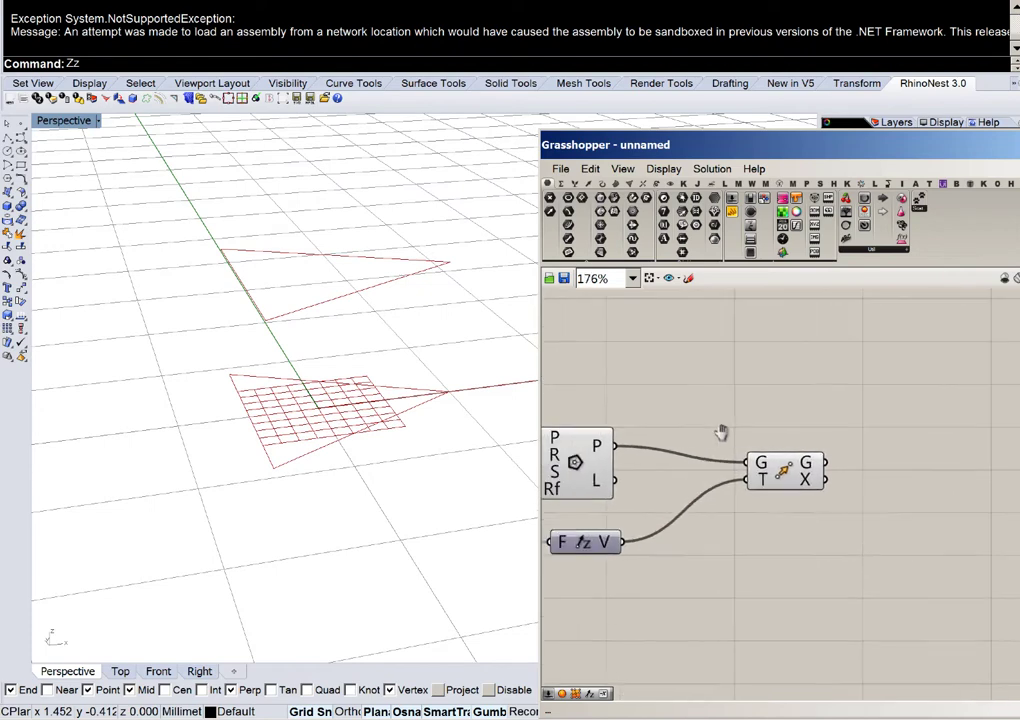
Step: Add a Control Points component and connect the polygon output to its curve input
double_click(667, 362)
type("contro")
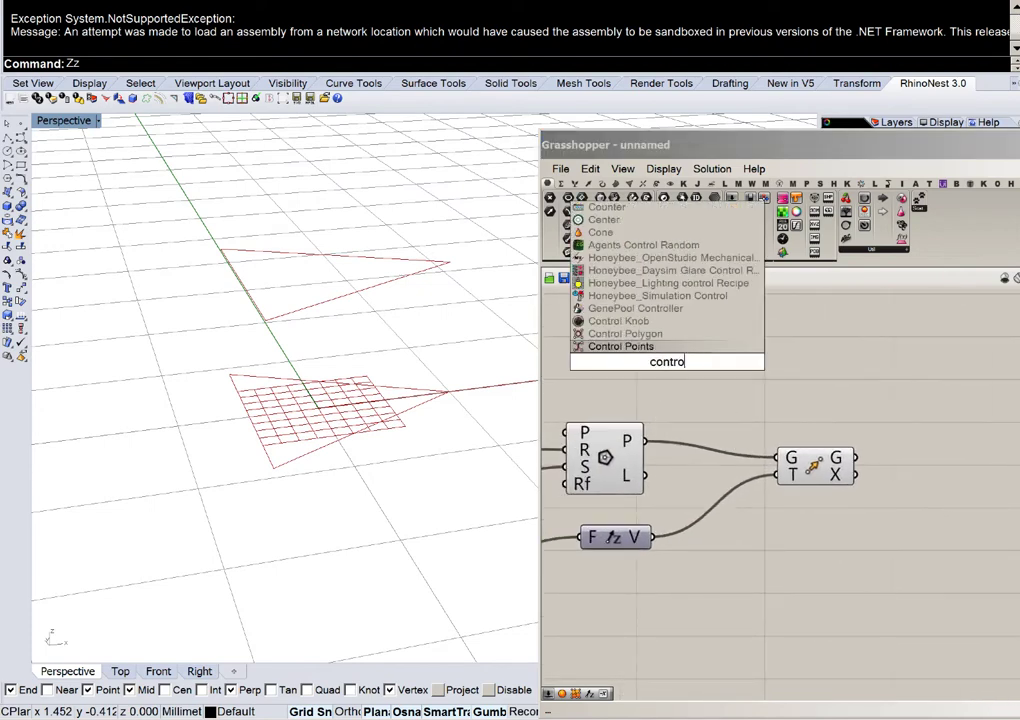
left_click(645, 347)
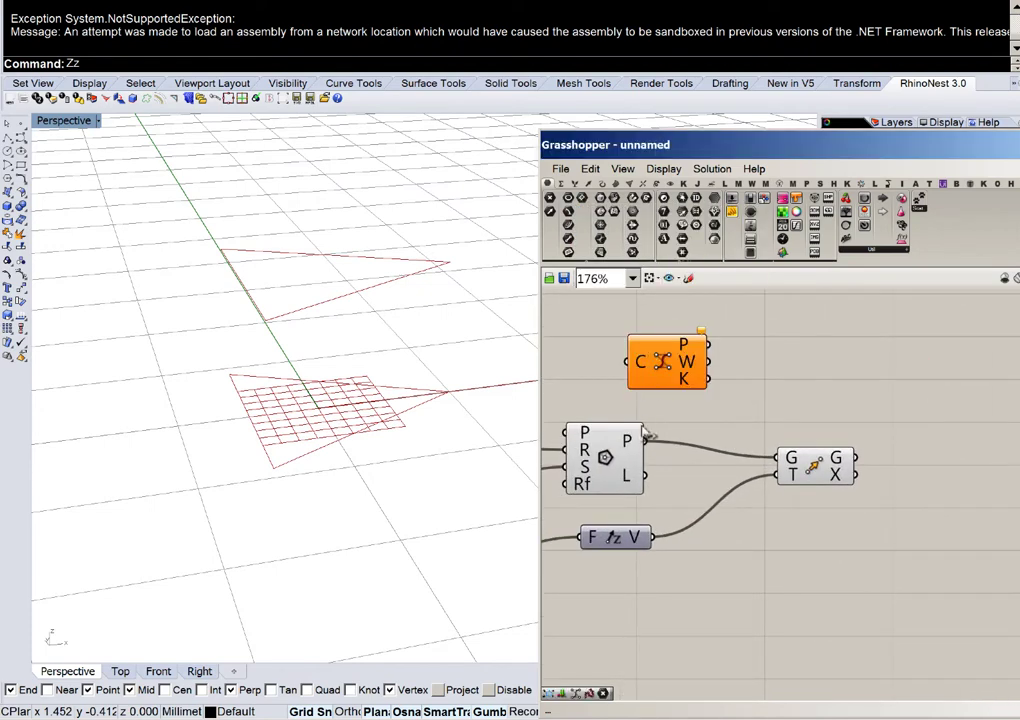
left_click_drag(647, 441, 849, 358)
right_click_drag(859, 364, 662, 381)
Step: Duplicate the Control Points component, feed the copy with the Move geometry output and arrange it below the first one
left_click_drag(662, 388, 676, 458)
mouse_move(690, 378)
left_click_drag(667, 354, 709, 372)
left_click_drag(769, 315, 688, 471)
left_click_drag(702, 471, 700, 427)
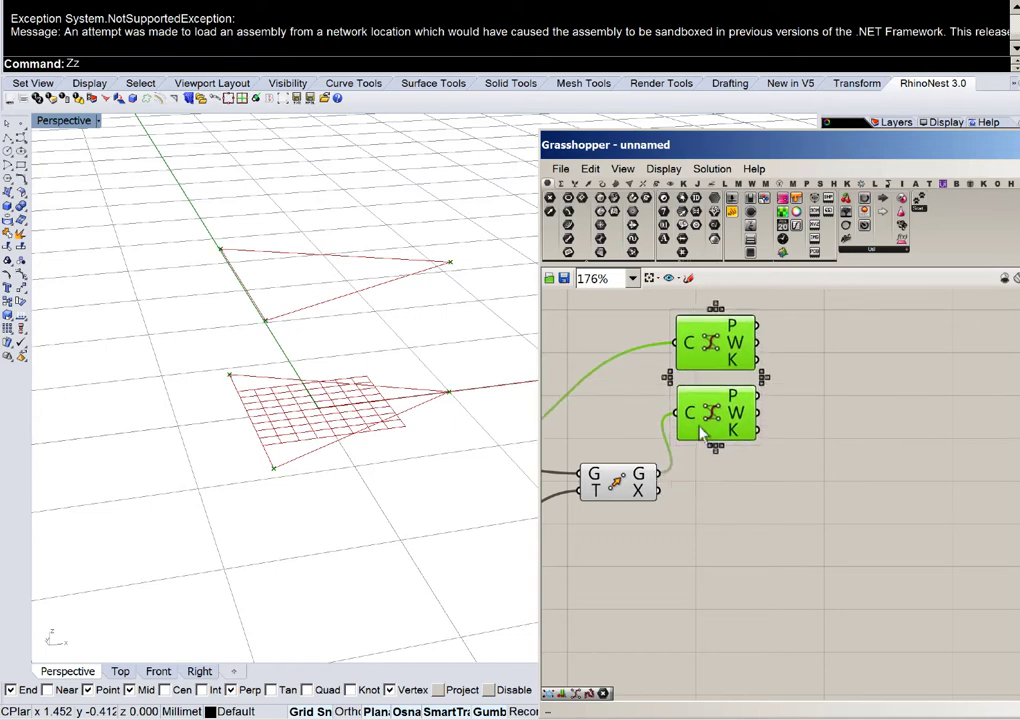
Step: Add two removeDuplicatePts components, one connected to the points output of each Control Points component
right_click_drag(755, 449, 639, 486)
double_click(715, 442)
type("dup")
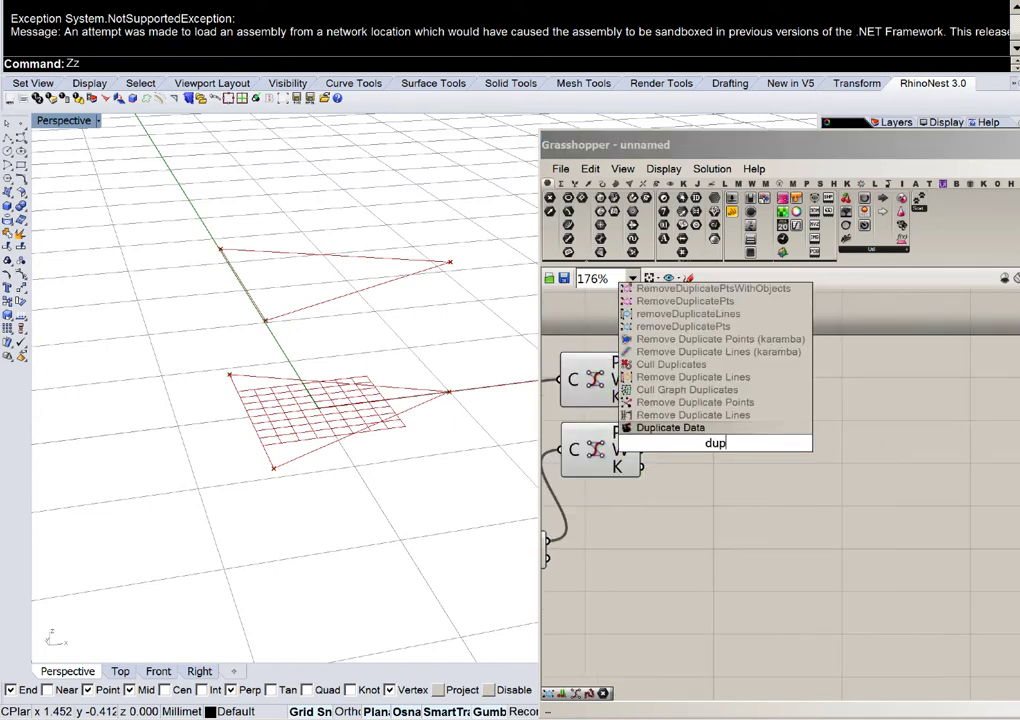
left_click(684, 326)
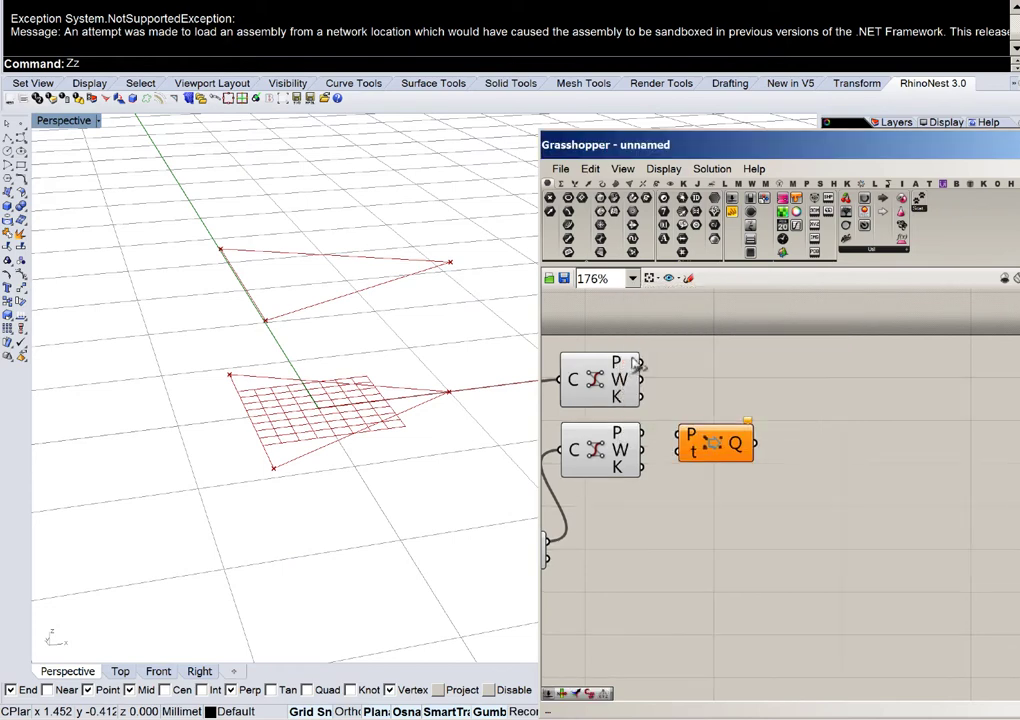
left_click_drag(645, 362, 703, 430)
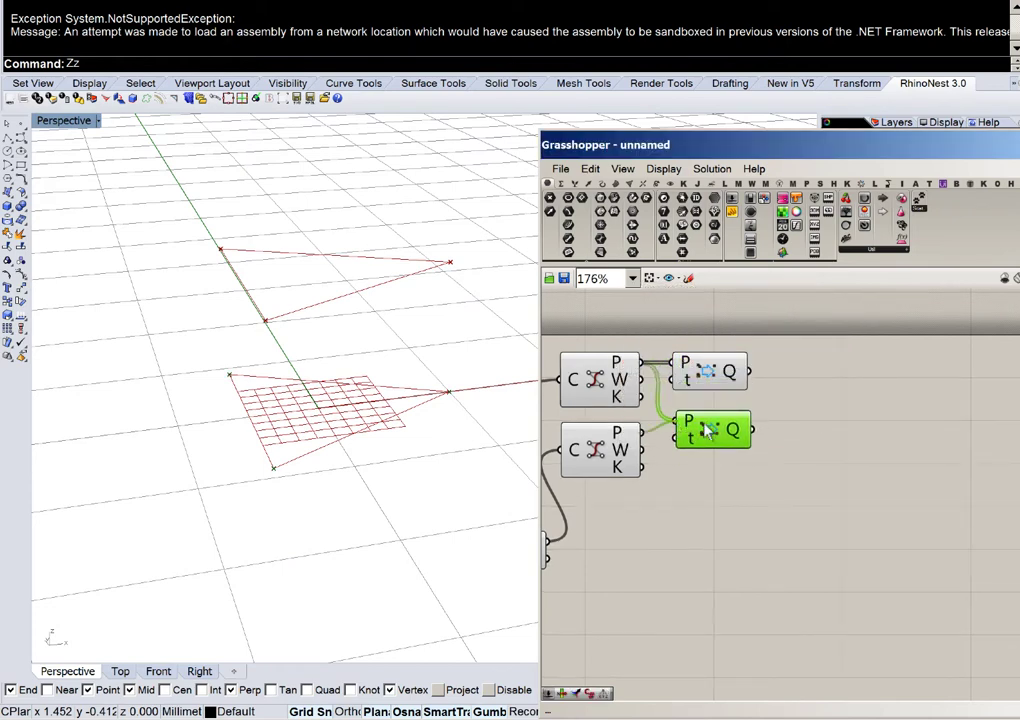
Step: Add a Line component and connect the base polygon's cleaned points to A and the moved polygon's cleaned points to B
right_click_drag(790, 432, 701, 435)
double_click(762, 388)
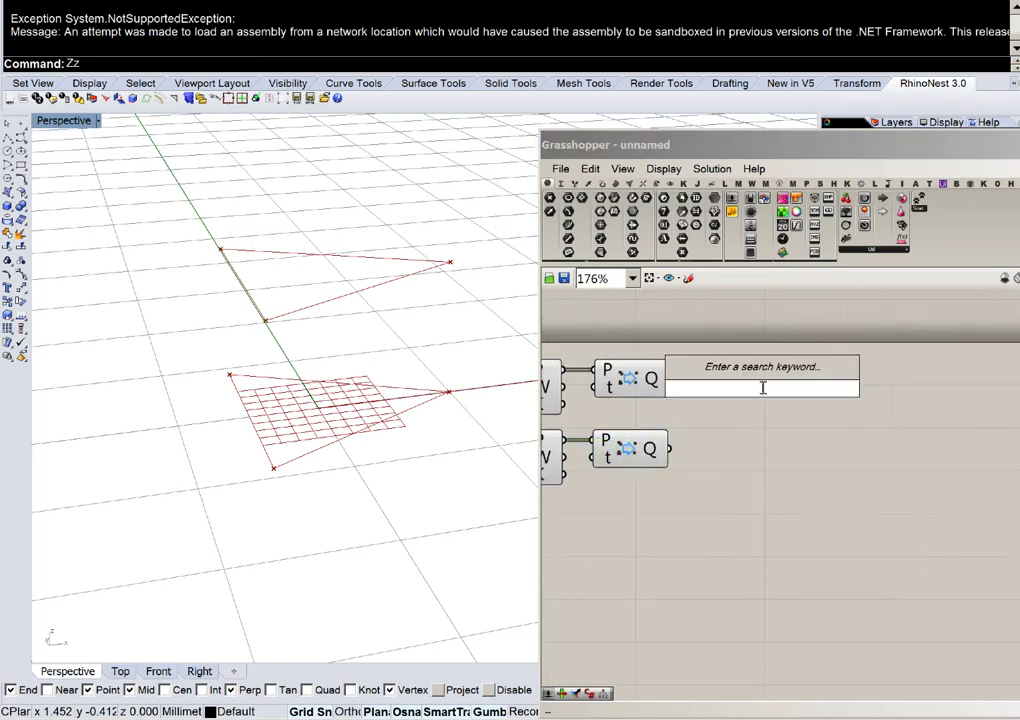
type("line")
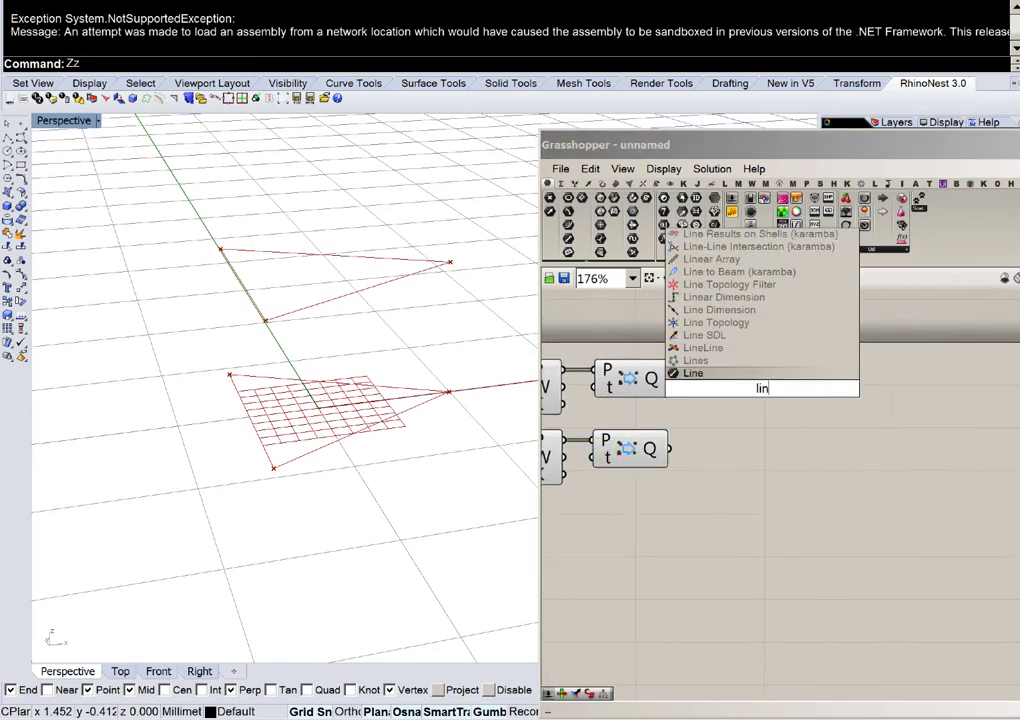
left_click(698, 374)
scroll(695, 368, "up", 1)
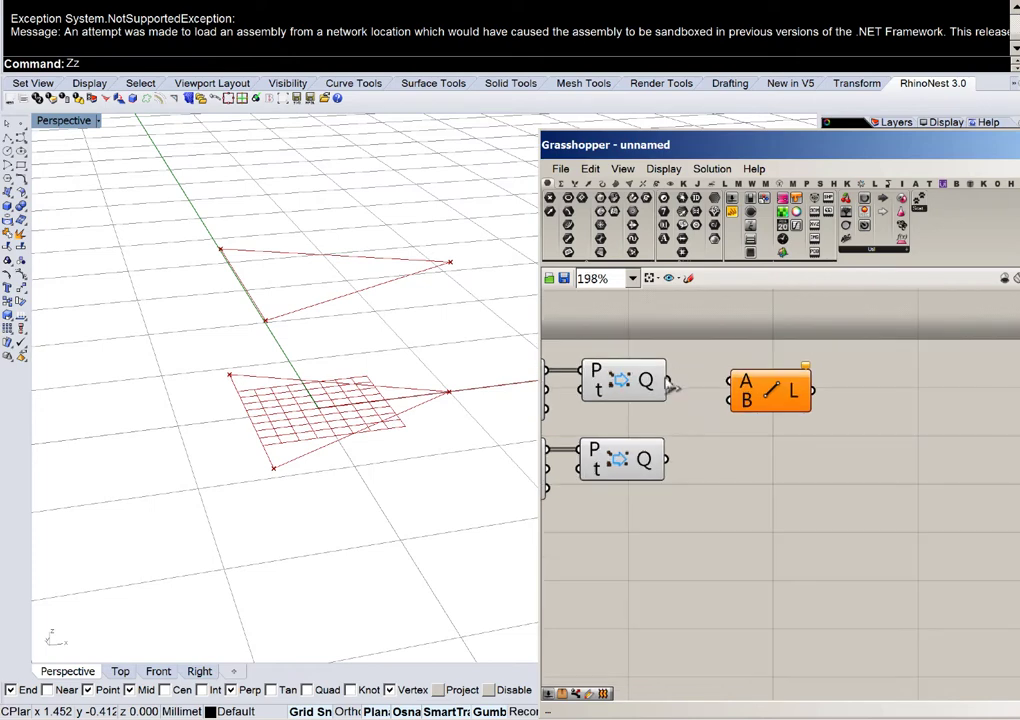
left_click_drag(669, 380, 731, 381)
left_click_drag(668, 459, 730, 400)
left_click(773, 391)
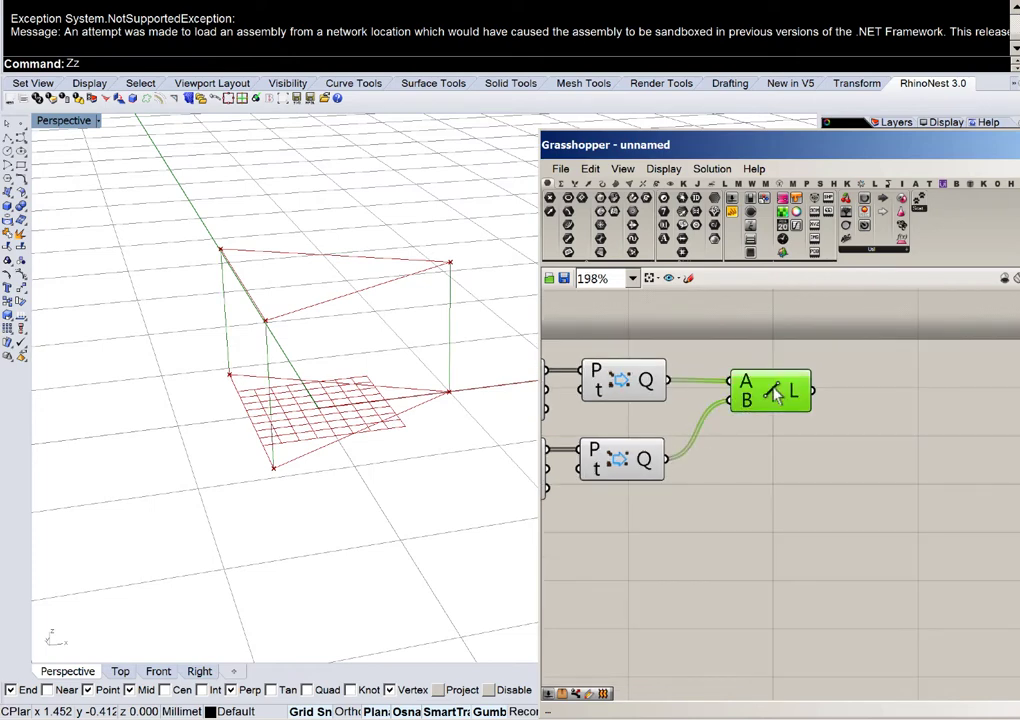
Step: Add an Explode component and connect the base polygon output to its curve input
scroll(696, 383, "down", 1)
right_click_drag(696, 383, 821, 386)
right_click_drag(752, 386, 701, 398)
left_click_drag(888, 499, 750, 407)
right_click_drag(670, 388, 715, 355)
double_click(713, 352)
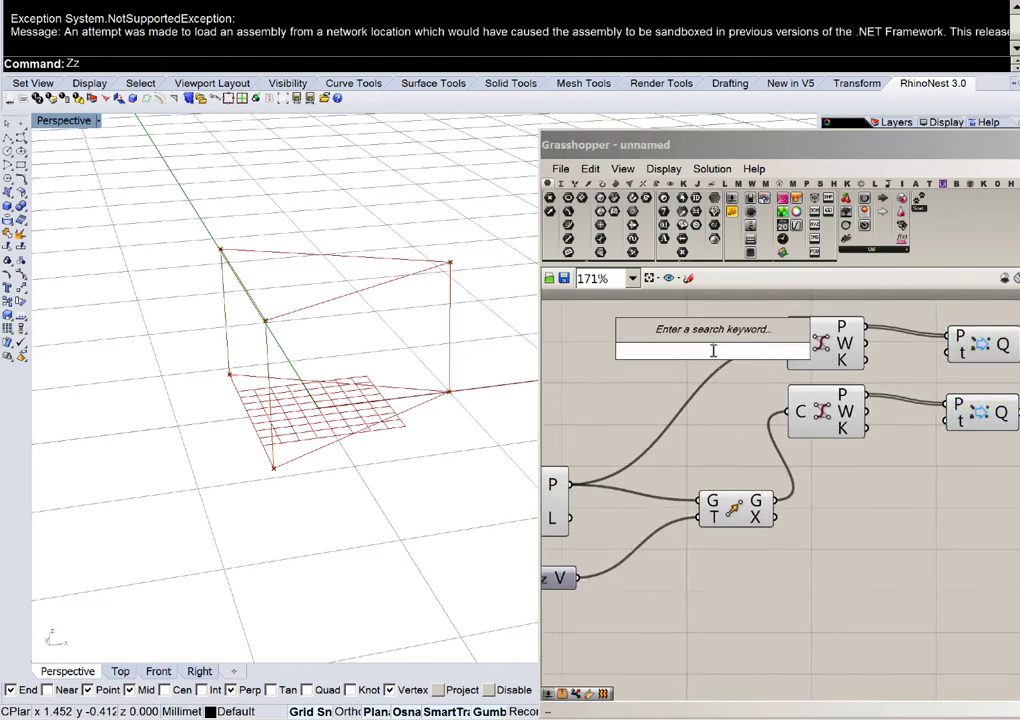
type("explode")
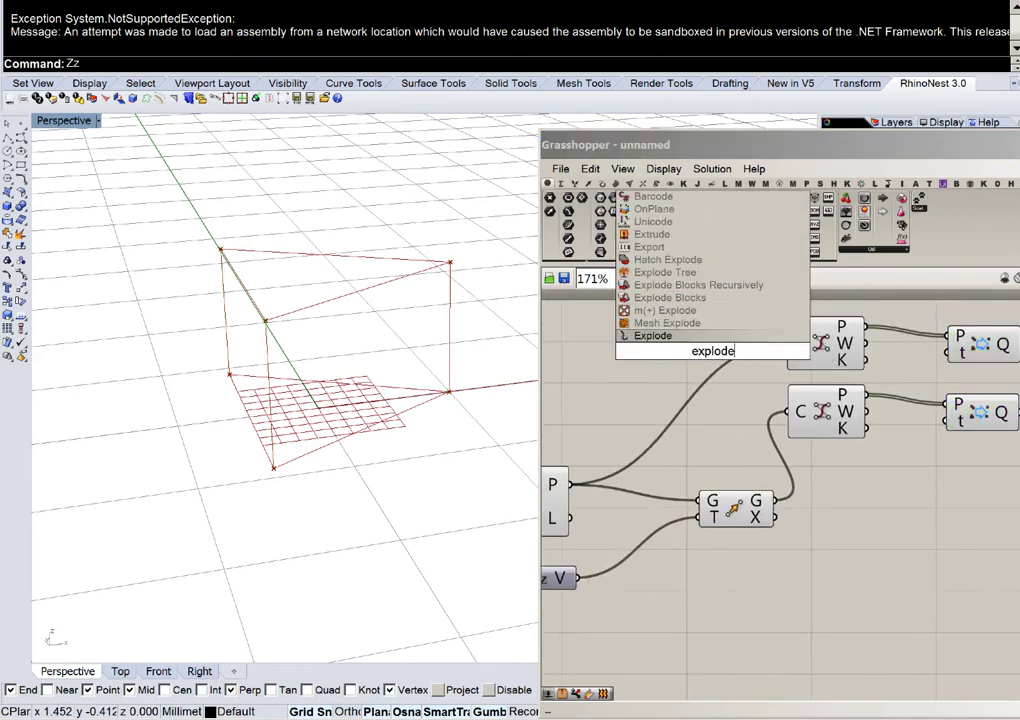
left_click(662, 336)
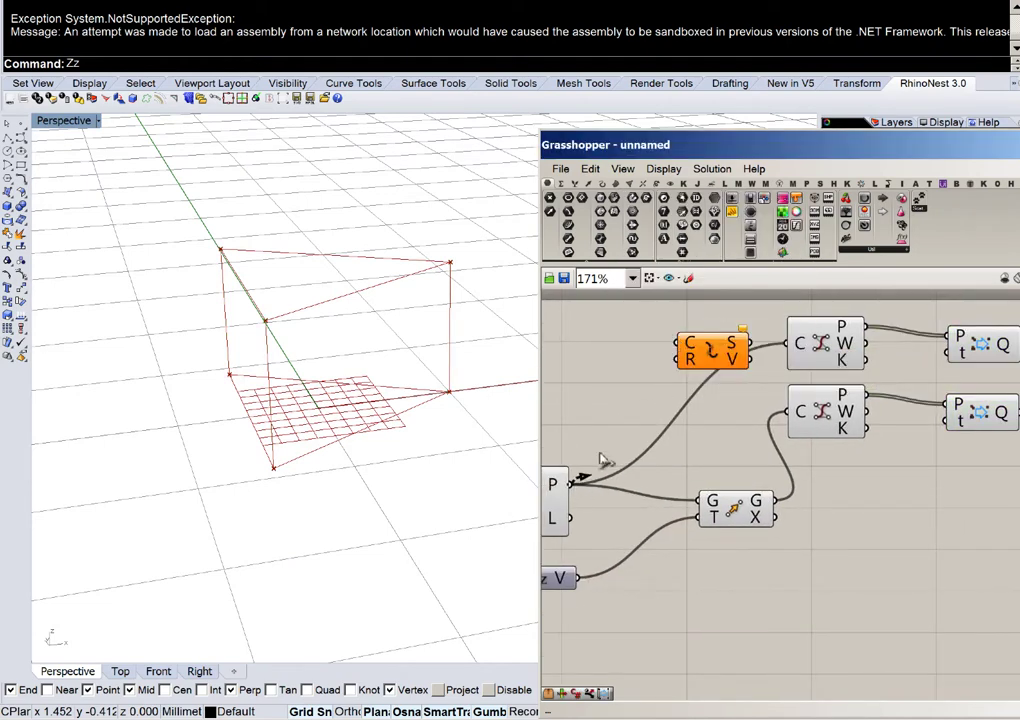
left_click_drag(600, 454, 685, 344)
right_click_drag(668, 377, 533, 484)
left_click_drag(587, 452, 587, 430)
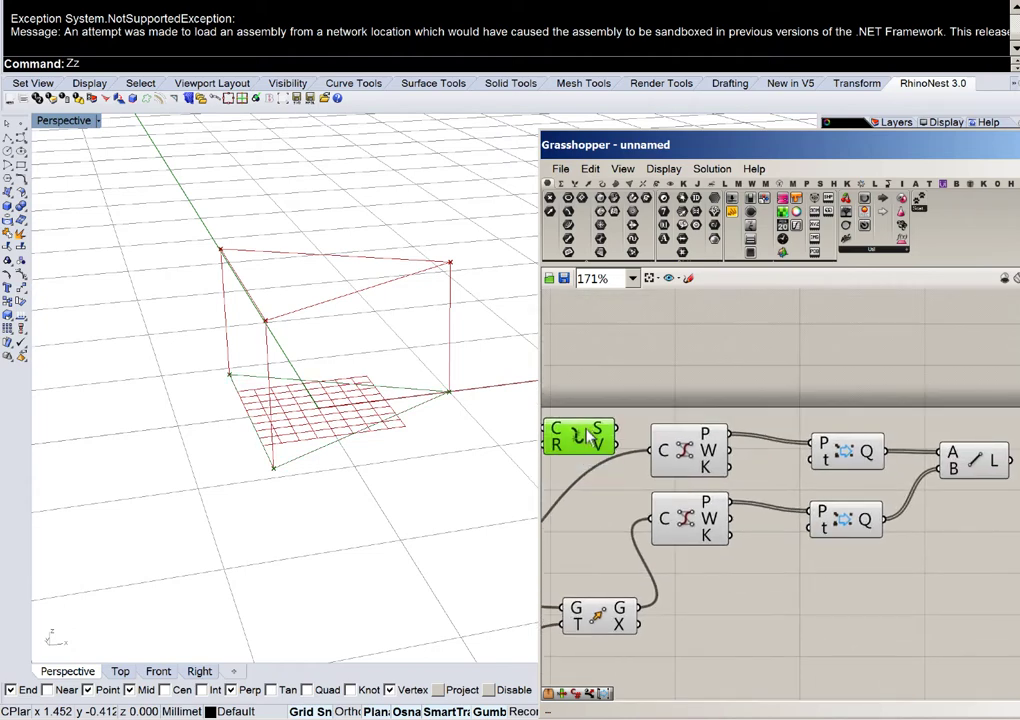
Step: Duplicate the Explode component, feed the copy with the Move geometry output and arrange both below the Line component
mouse_move(605, 447)
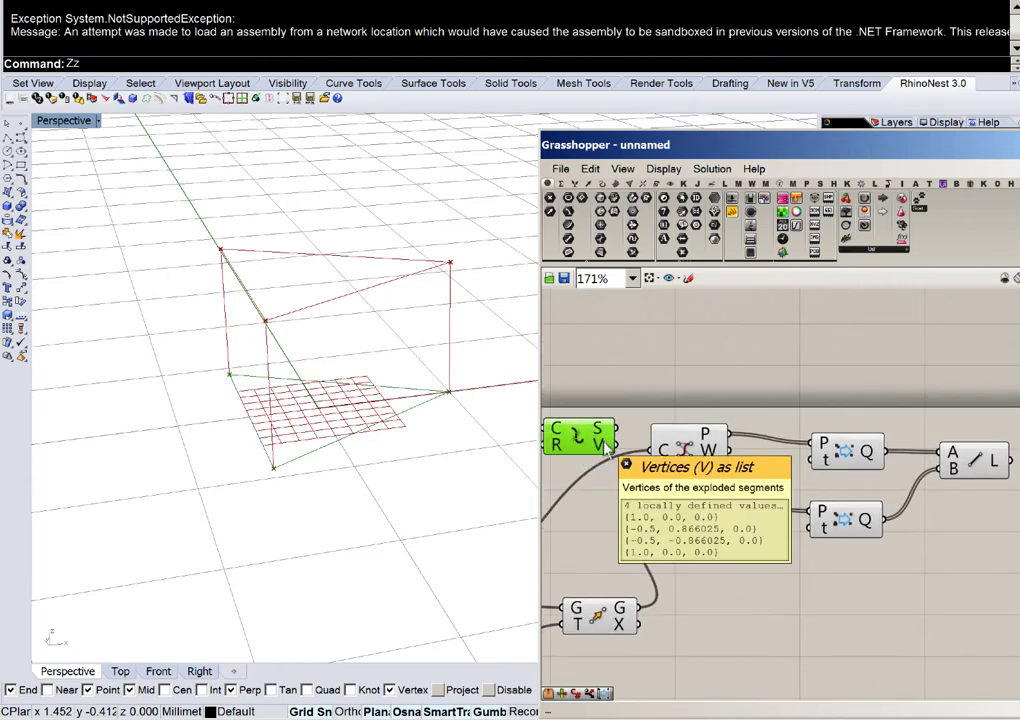
right_click_drag(605, 447, 779, 355)
left_click_drag(779, 355, 736, 405)
right_click_drag(731, 403, 653, 434)
left_click_drag(586, 434, 760, 482)
scroll(660, 356, "down", 2)
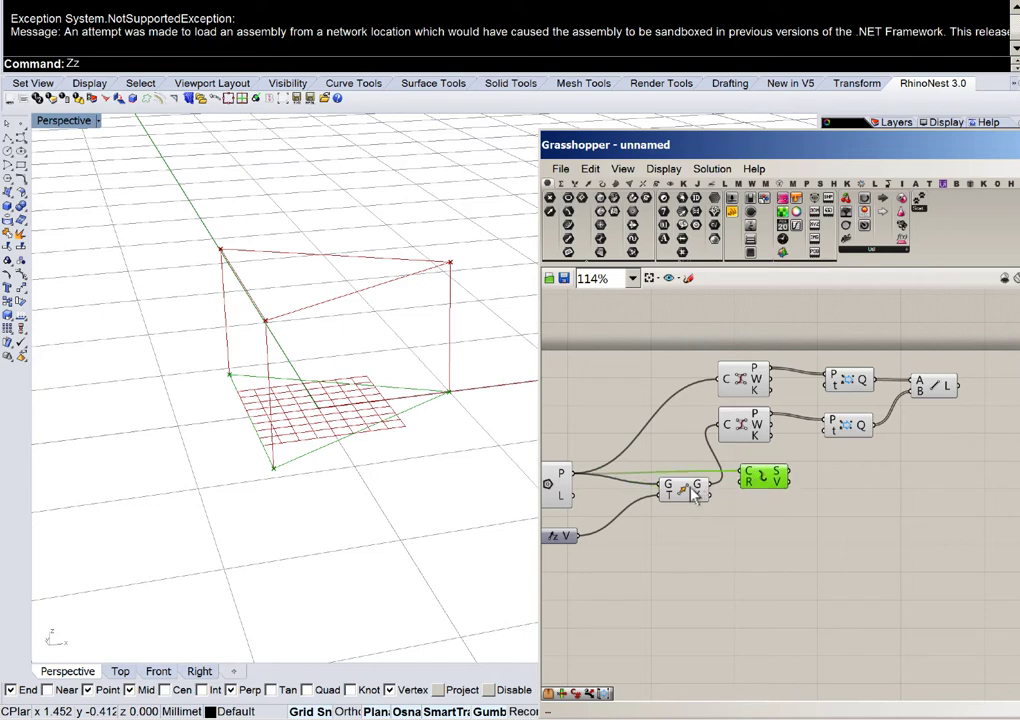
left_click_drag(696, 494, 668, 498)
left_click_drag(762, 478, 739, 484)
scroll(701, 501, "up", 1)
scroll(702, 503, "up", 1)
right_click_drag(825, 486, 610, 508)
left_click_drag(650, 550, 558, 464)
left_click_drag(571, 470, 838, 478)
left_click(838, 440)
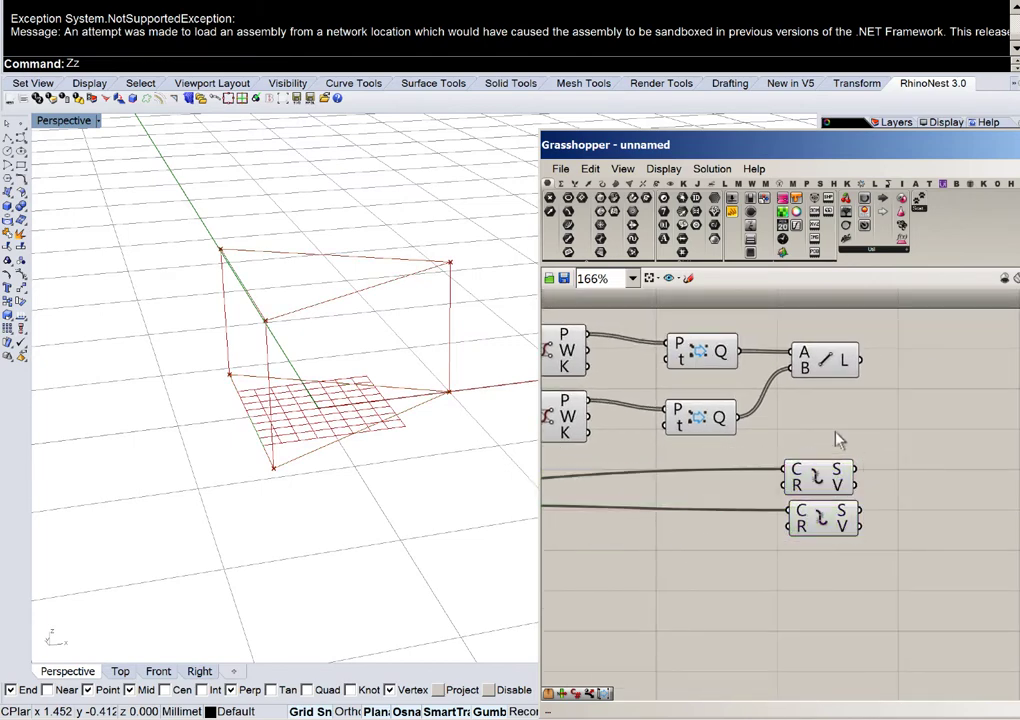
Step: Add a Merge component and connect the Line output to D1 and the two Explode segment outputs to D2 and D3
right_click_drag(838, 440, 708, 435)
double_click(707, 429)
type("mer")
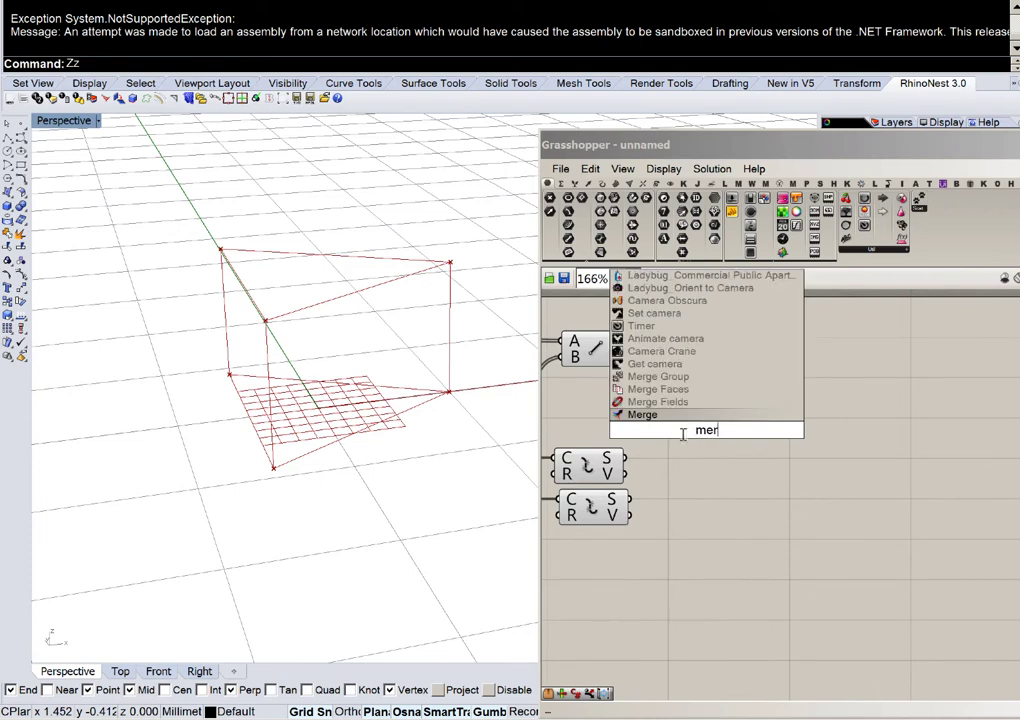
left_click(661, 419)
scroll(670, 368, "up", 4)
left_click_drag(622, 334, 693, 483)
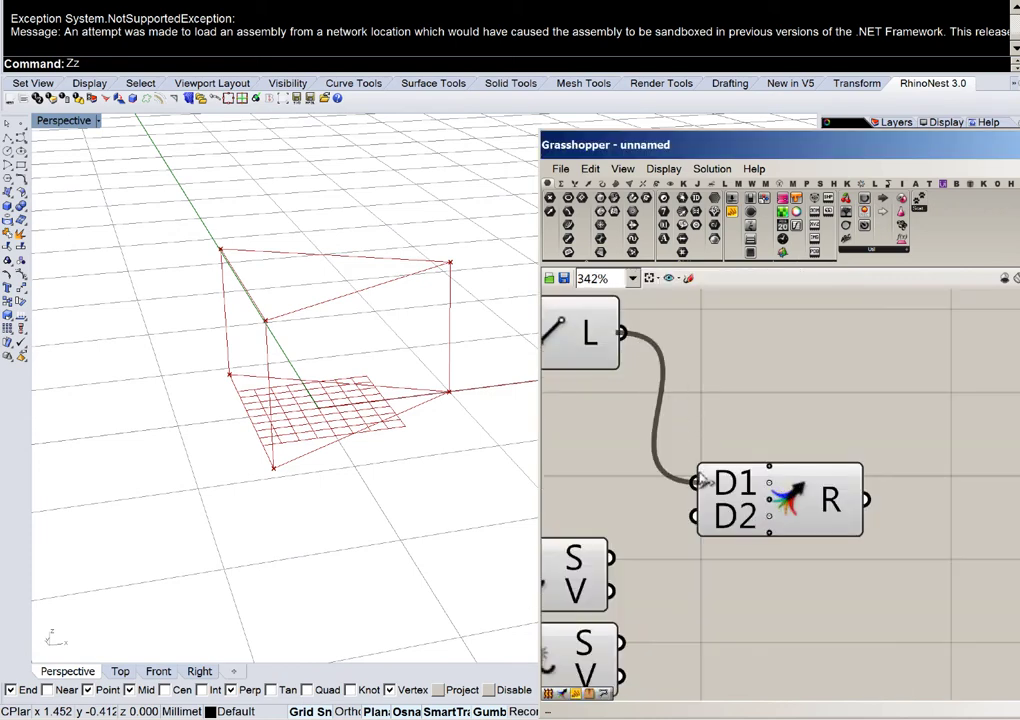
left_click_drag(610, 558, 694, 516)
right_click_drag(642, 620, 660, 530)
left_click_drag(633, 548, 733, 432)
right_click(868, 413)
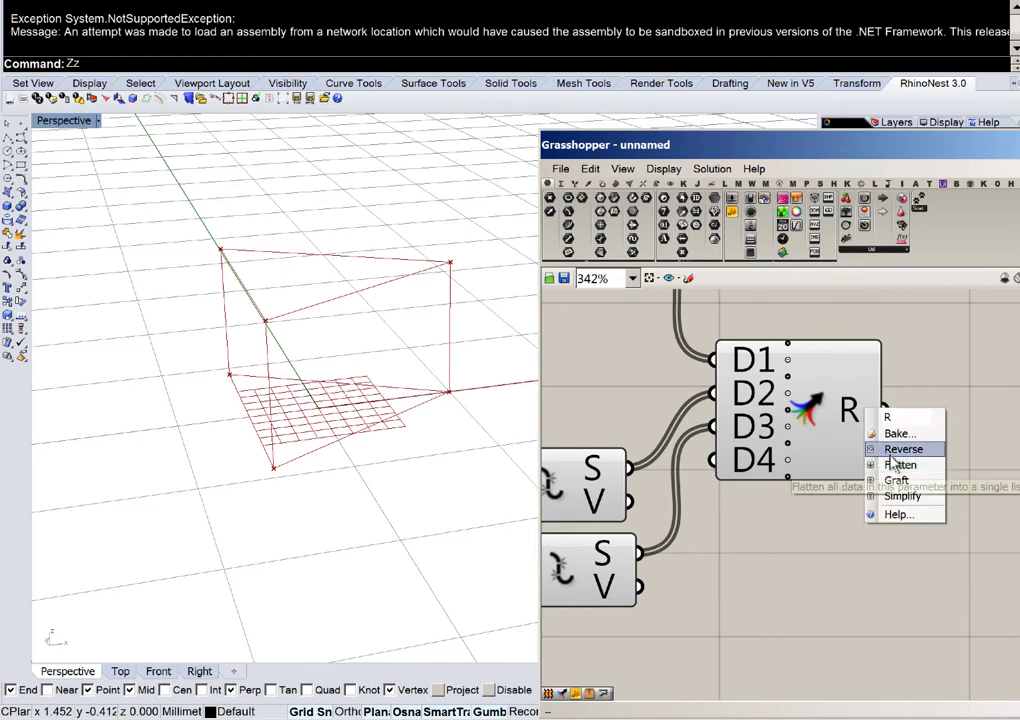
left_click(880, 445)
right_click(866, 414)
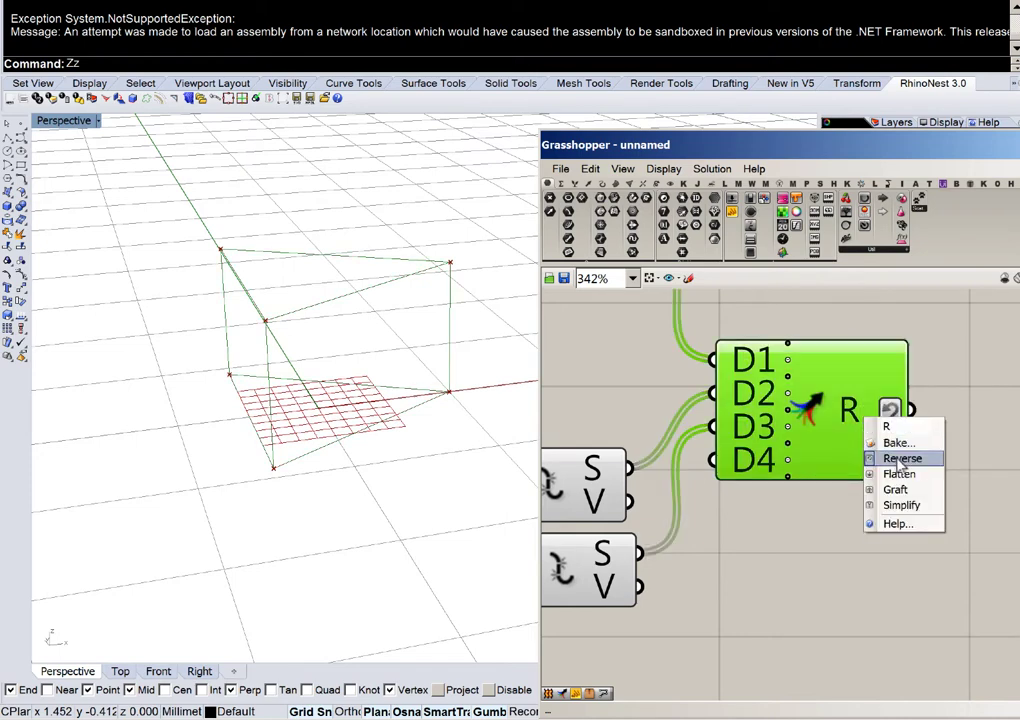
left_click(880, 459)
Step: Flatten the result output of the Merge component
right_click(868, 418)
left_click(873, 462)
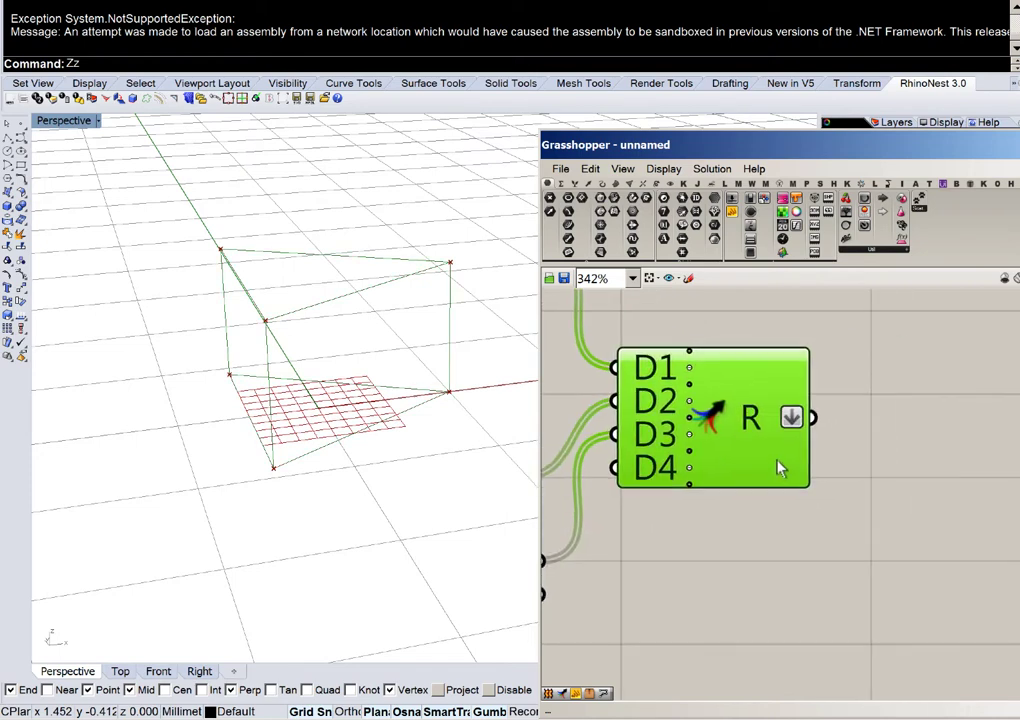
scroll(779, 467, "down", 5)
scroll(773, 455, "up", 1)
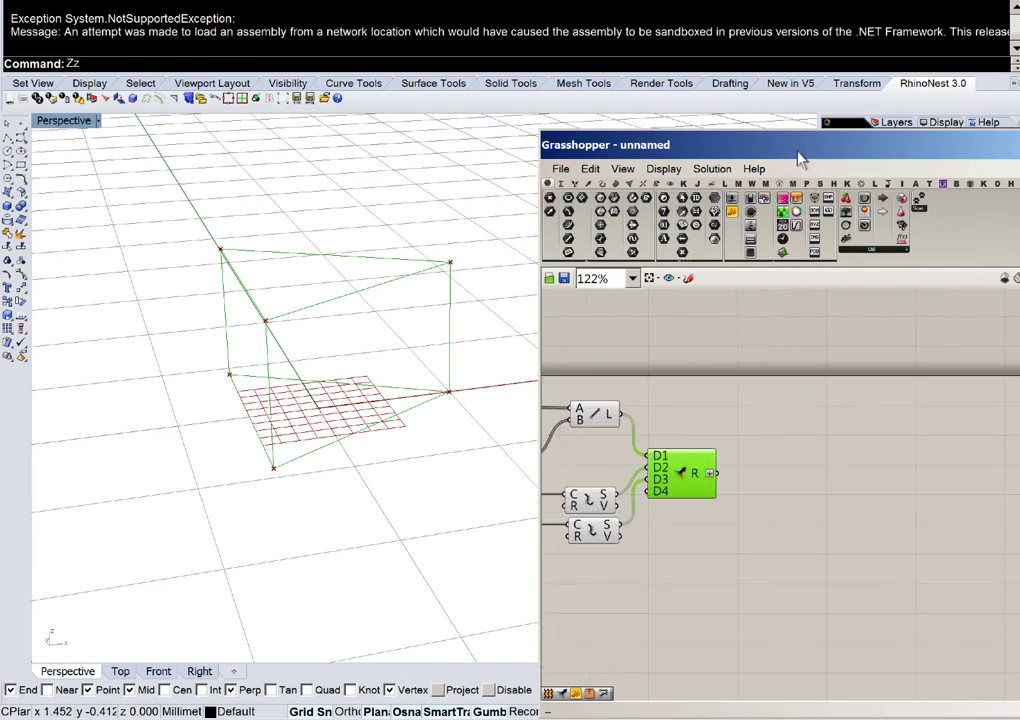
Step: Add a Kangaroo springs-from-line component and connect the merged lines to its Line and Length inputs
left_click_drag(800, 160, 708, 118)
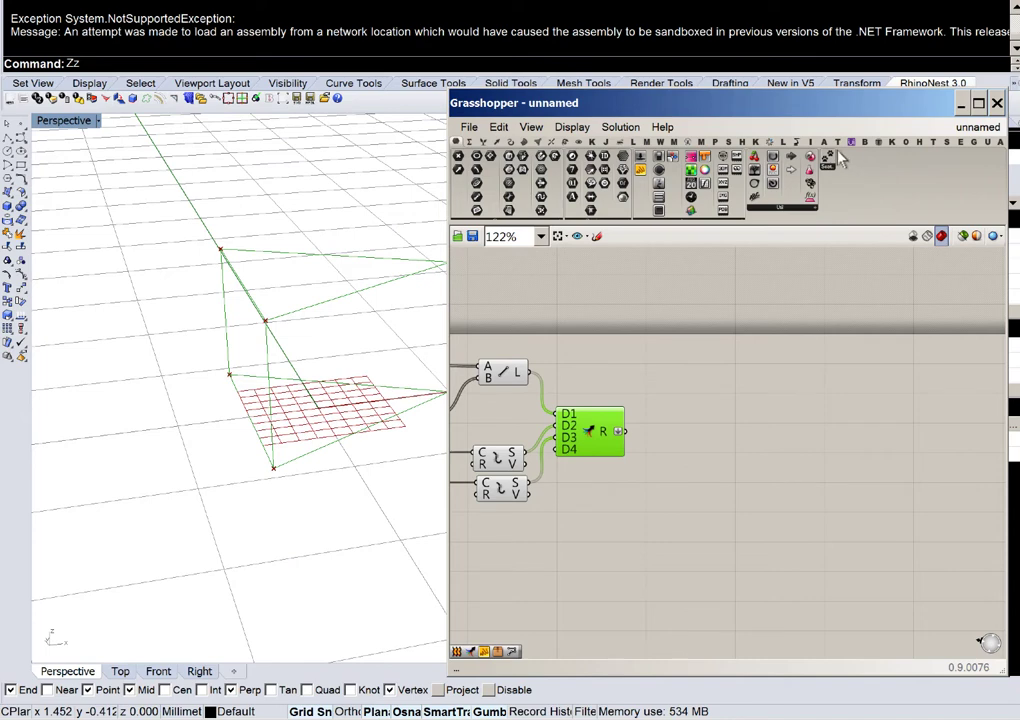
left_click(758, 143)
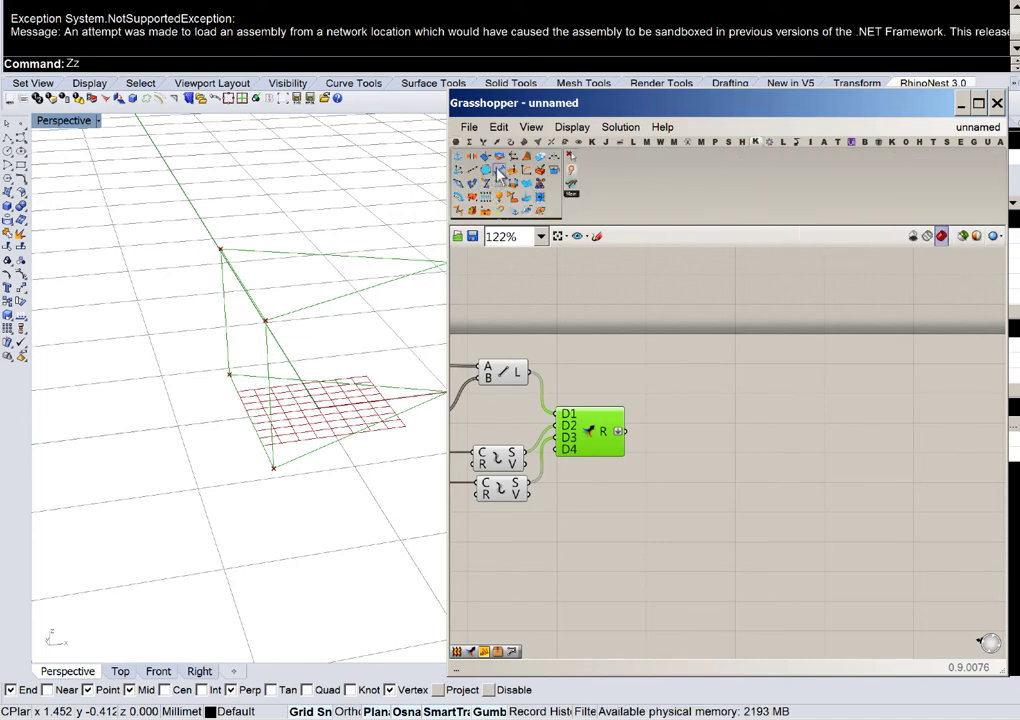
left_click_drag(498, 169, 709, 404)
scroll(630, 430, "up", 4)
left_click_drag(642, 437, 860, 425)
right_click_drag(864, 462, 731, 387)
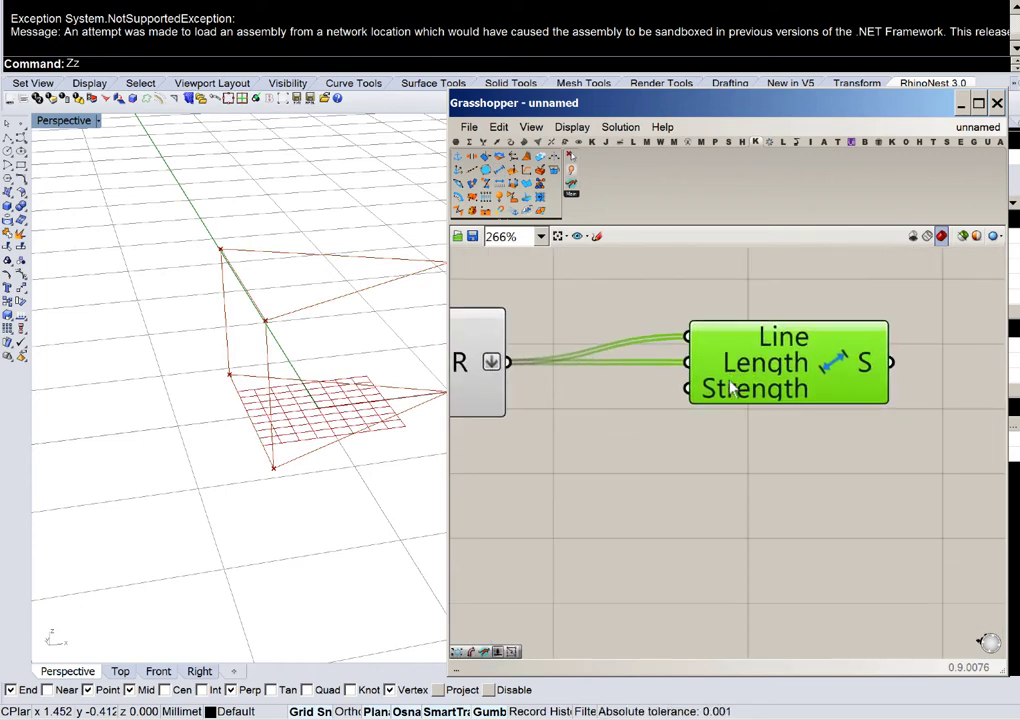
scroll(690, 440, "down", 2)
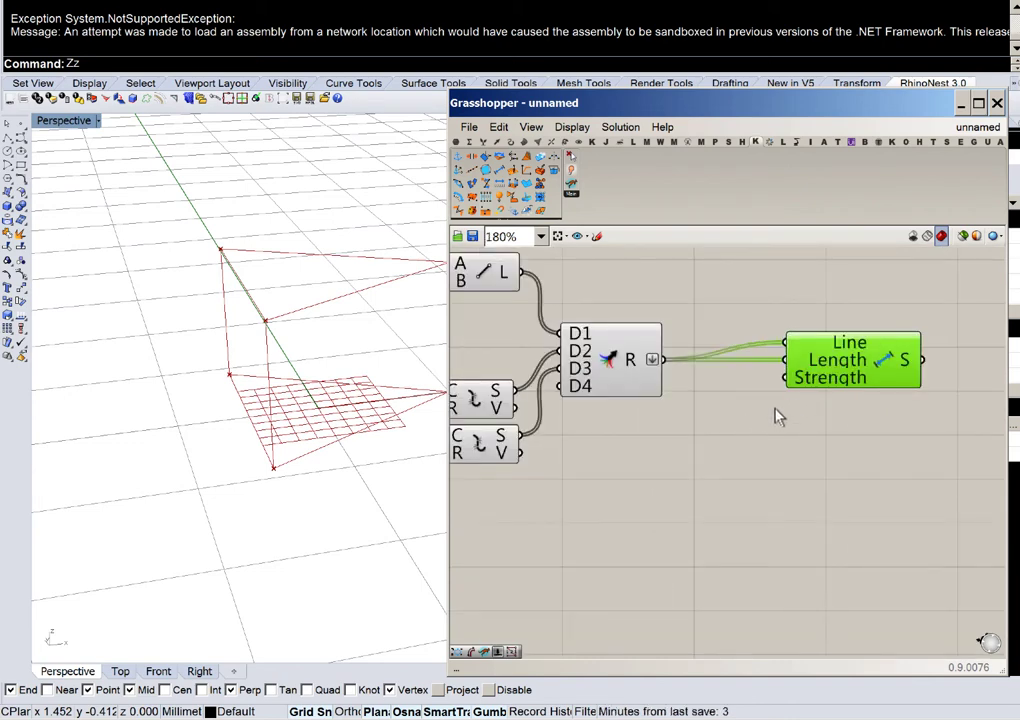
right_click_drag(778, 417, 751, 467)
left_click_drag(781, 392, 748, 338)
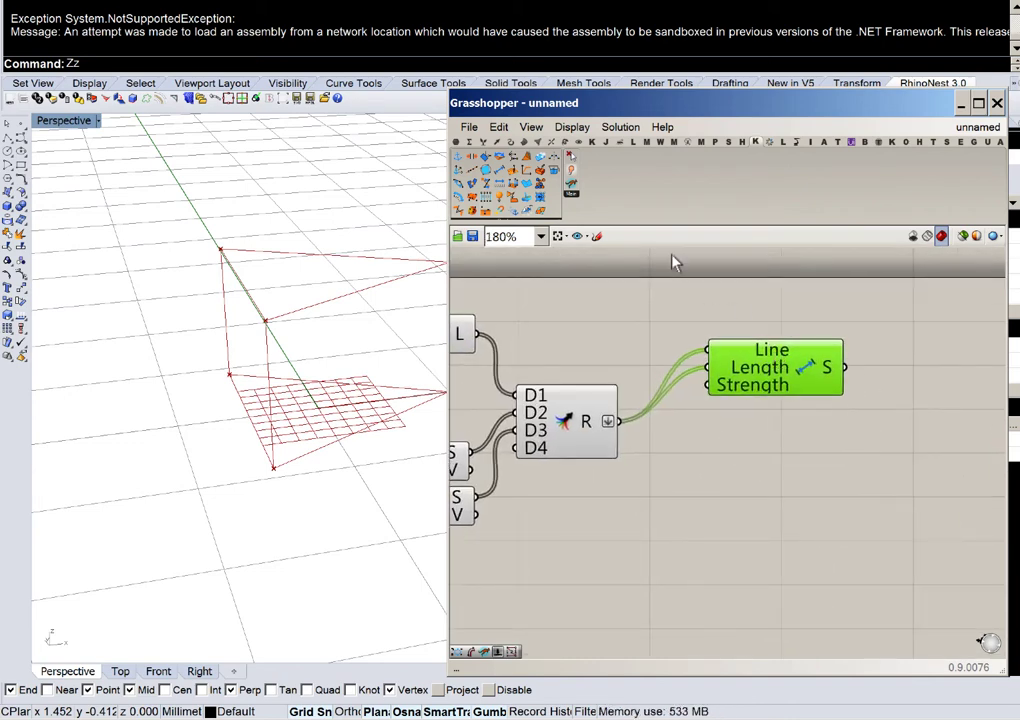
Step: Space out the Explode components and shift the Merge component slightly away from them
scroll(673, 262, "up", 2)
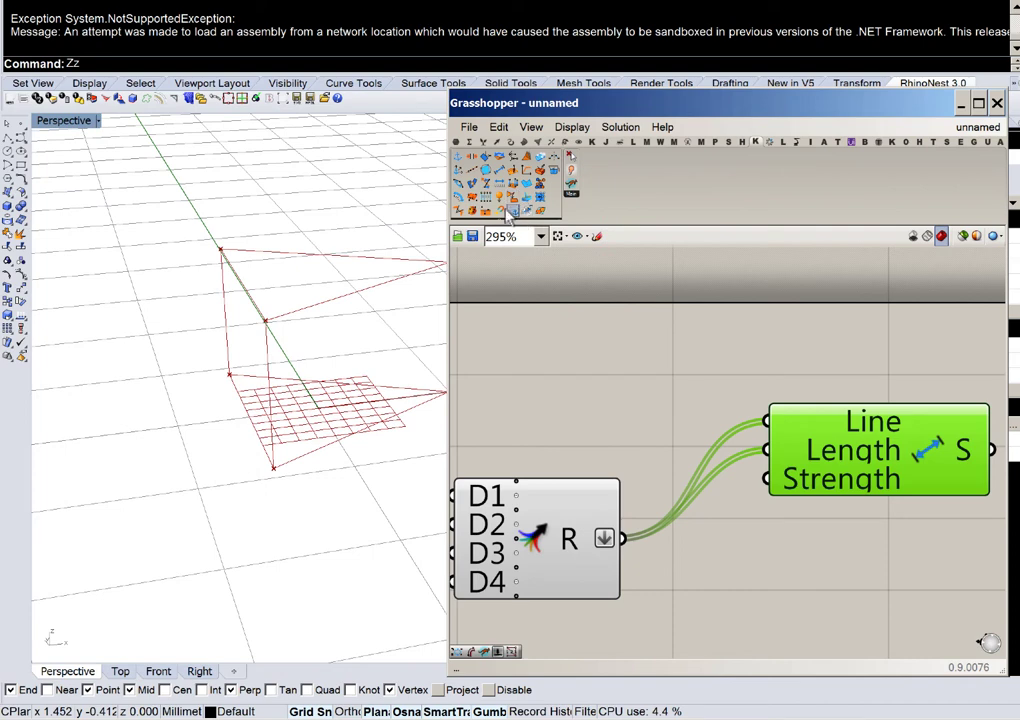
scroll(546, 273, "down", 4)
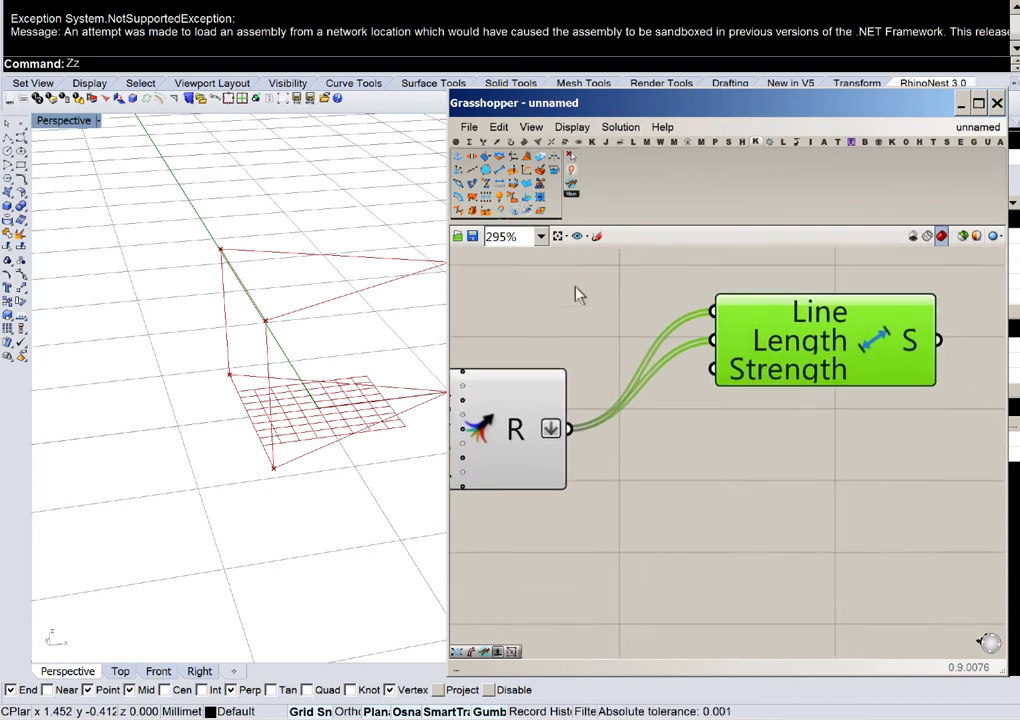
right_click_drag(576, 330, 805, 393)
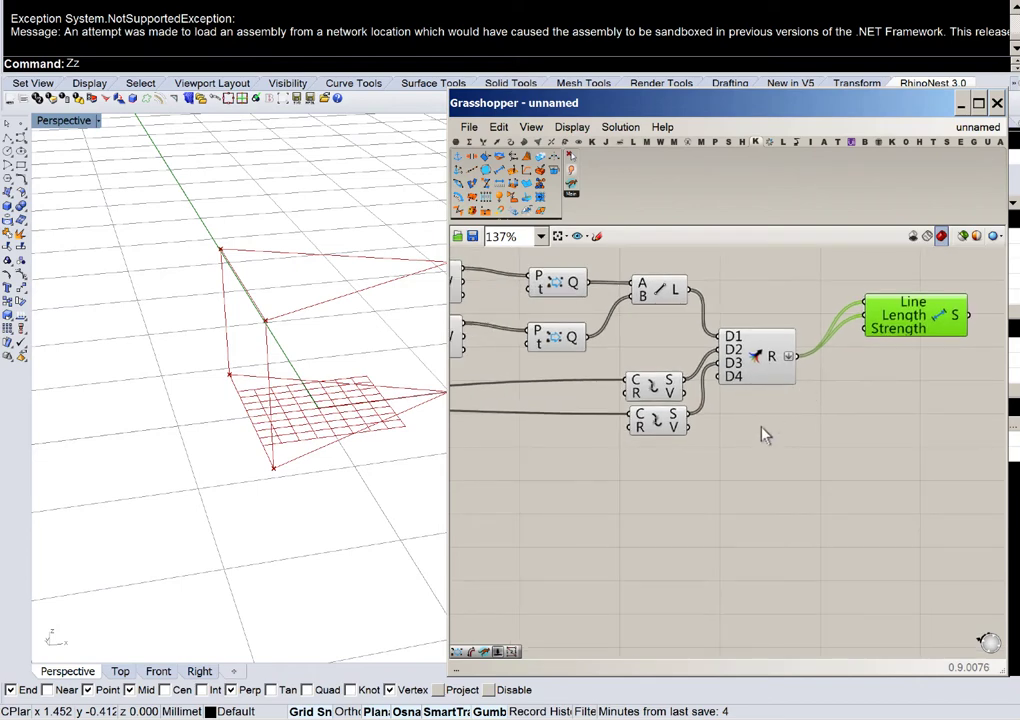
left_click(666, 388)
right_click_drag(678, 382, 607, 387)
left_click_drag(669, 362, 679, 360)
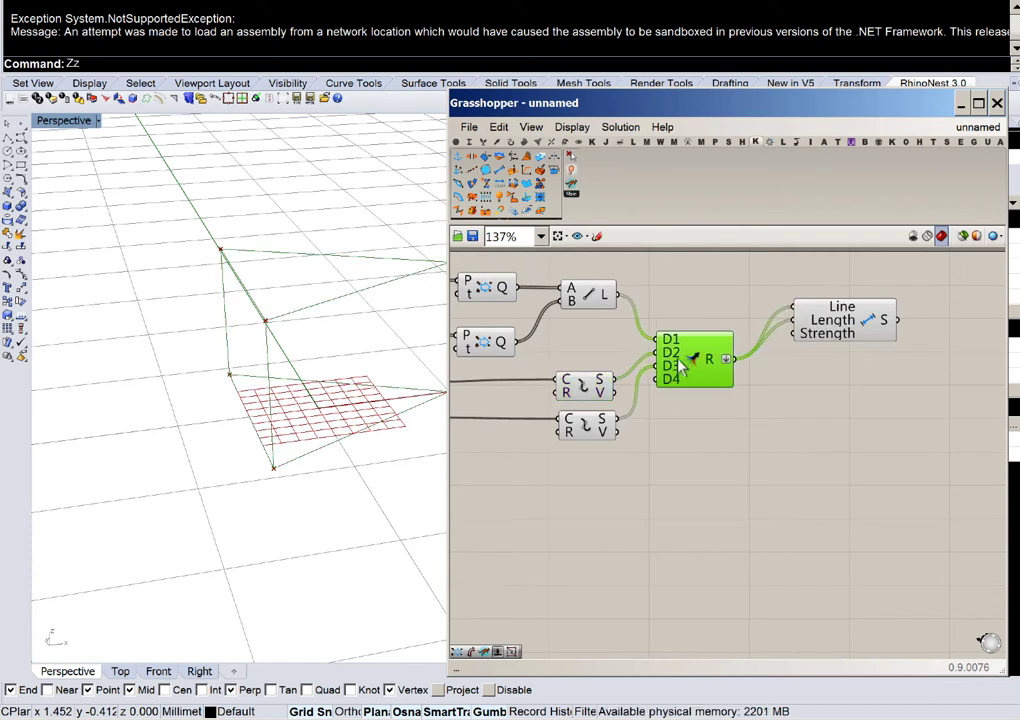
Step: Try a Shift Paths component and delete it, moving the two removeDuplicatePts components closer to the Control Points components
double_click(604, 478)
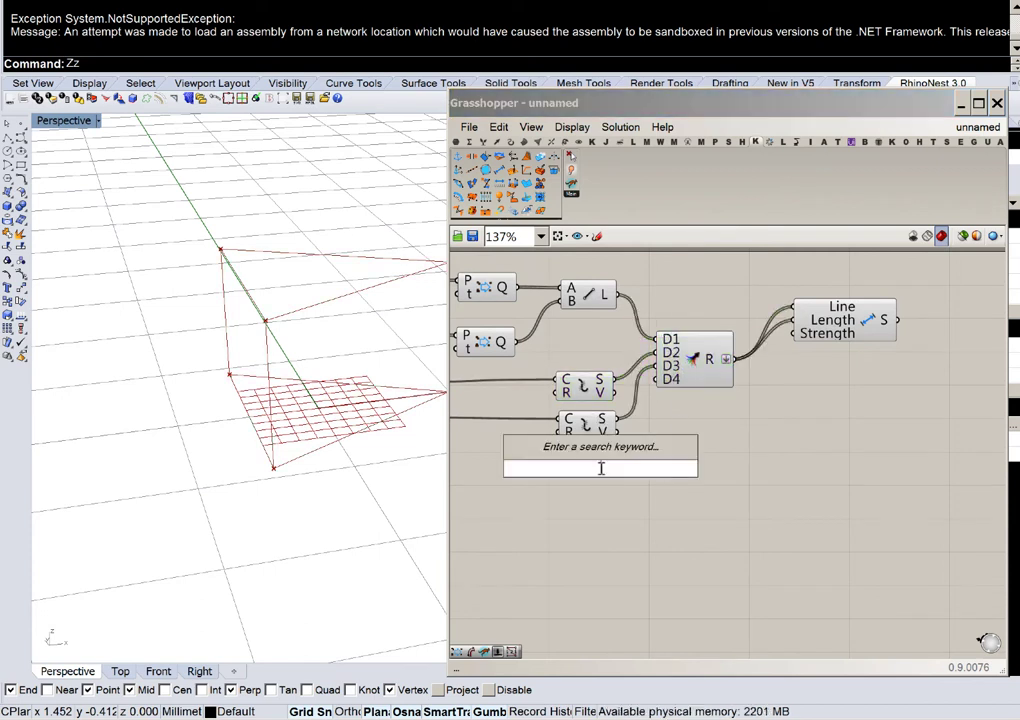
type("shift")
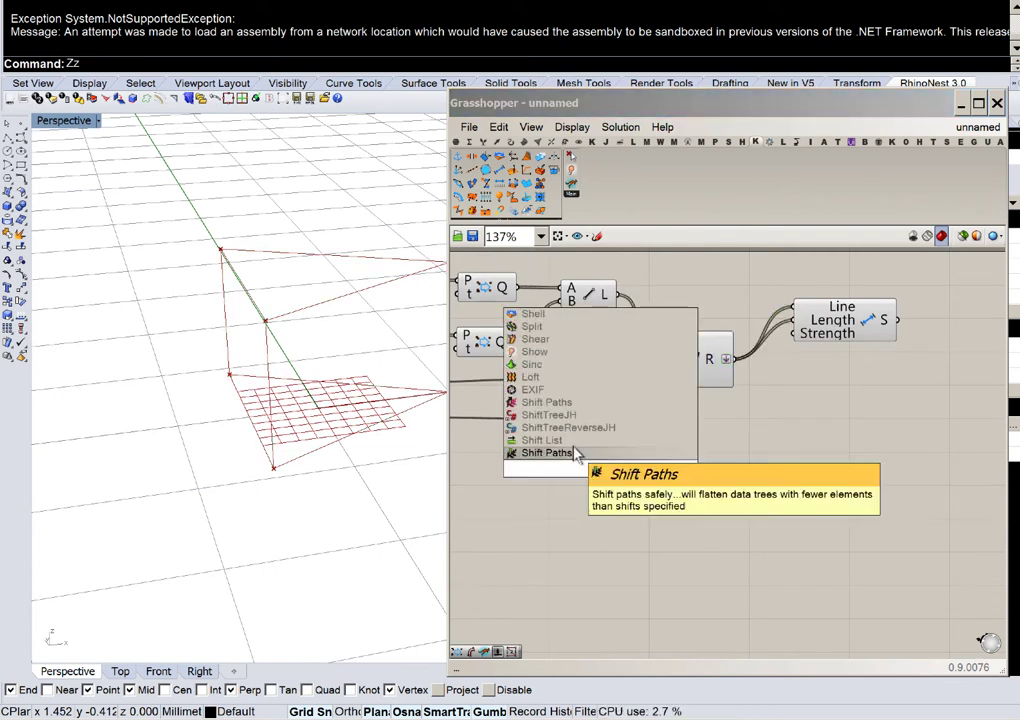
left_click(543, 402)
right_click_drag(621, 443, 756, 463)
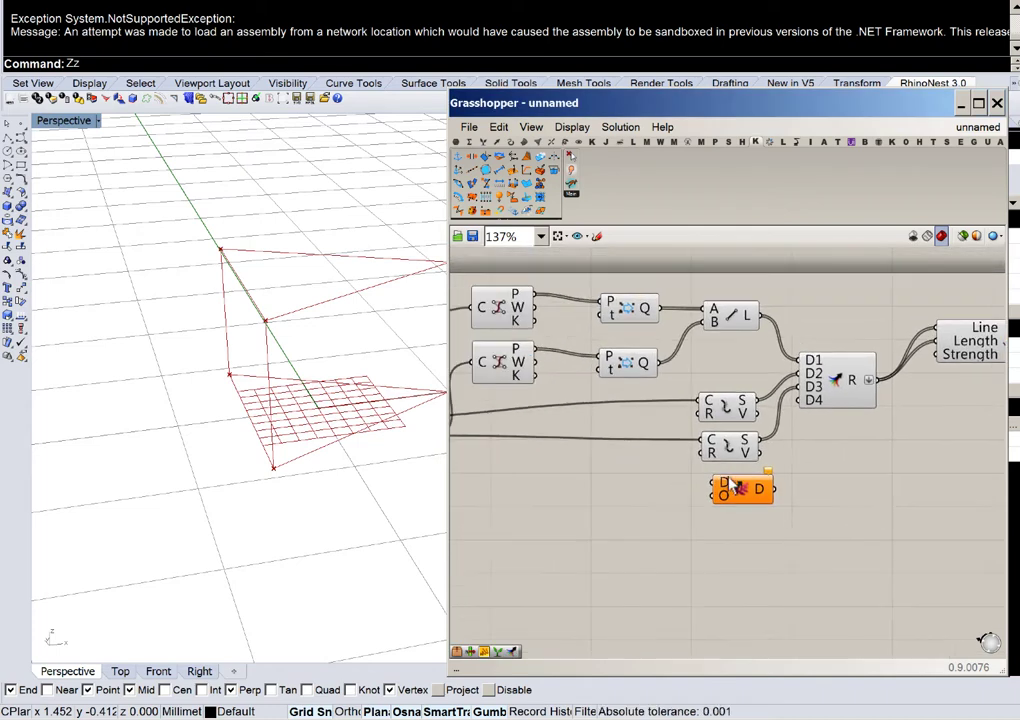
left_click_drag(733, 486, 733, 499)
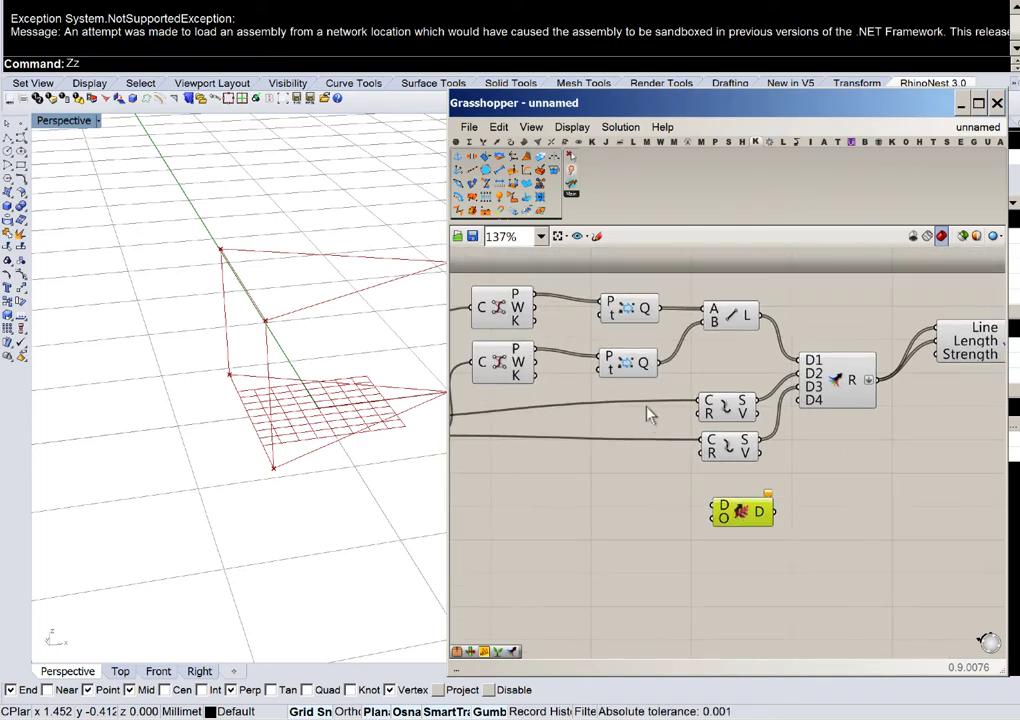
left_click_drag(648, 415, 580, 308)
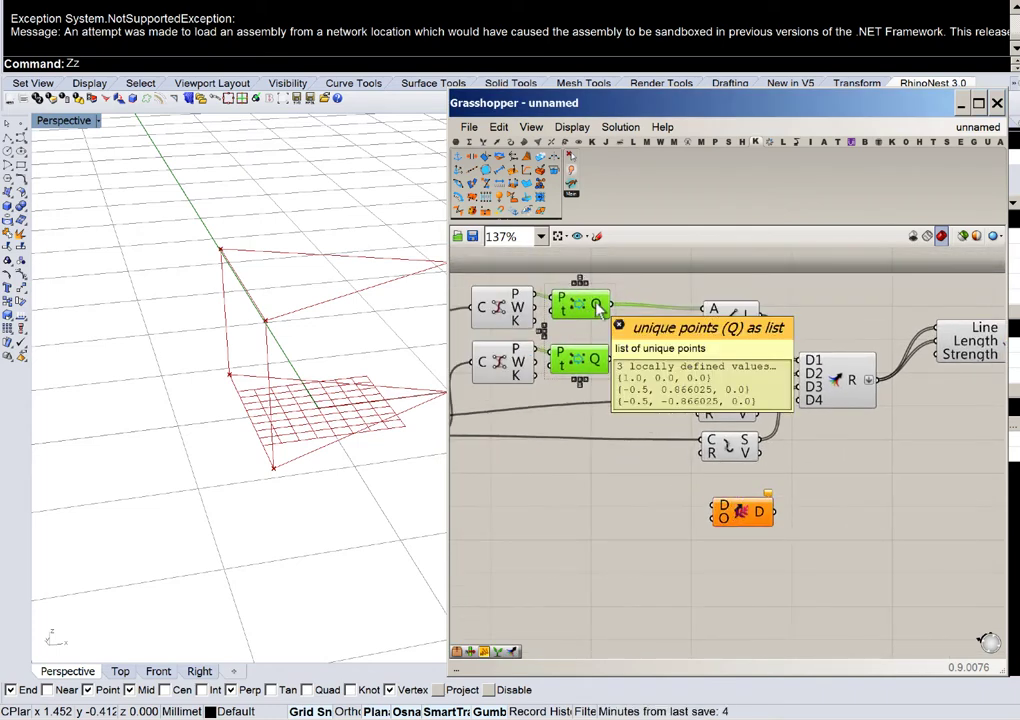
left_click(713, 490)
left_click_drag(740, 510, 665, 272)
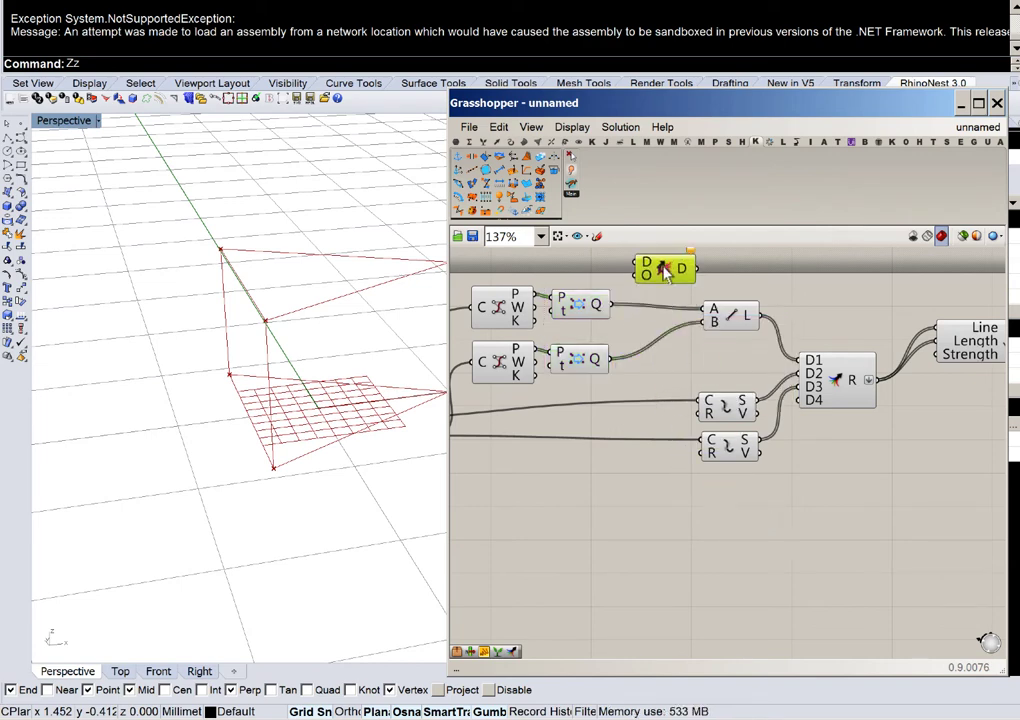
key("Delete")
Step: Add a Shift List component above the definition and connect the moved polygon's cleaned points to its list input
double_click(663, 268)
type("shif")
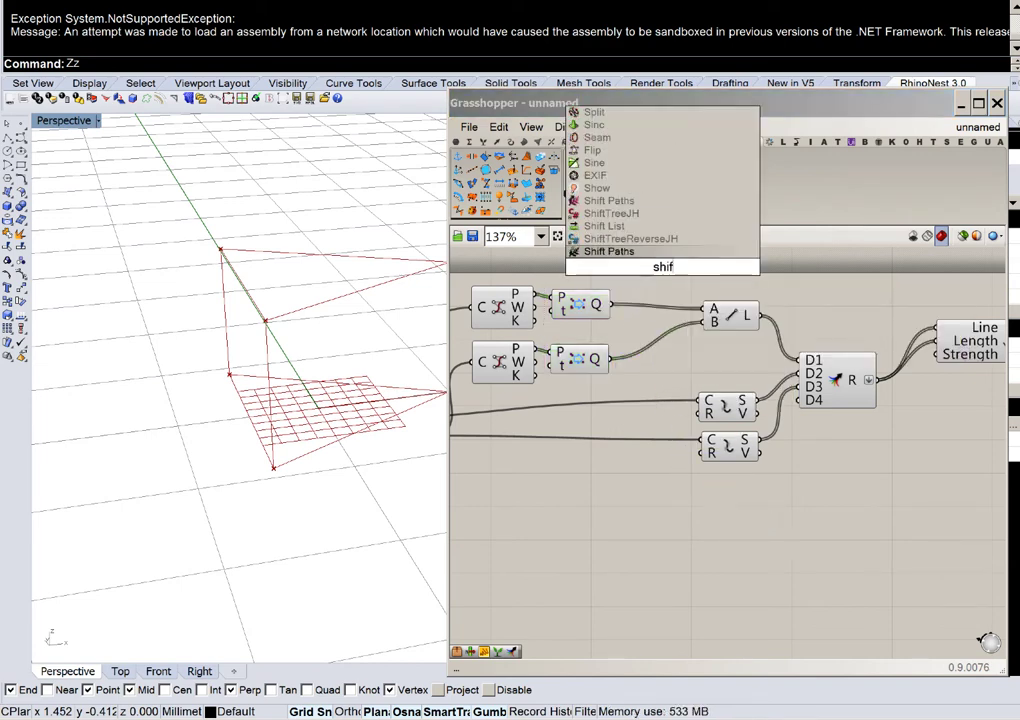
type("t")
left_click(606, 227)
scroll(660, 264, "up", 2)
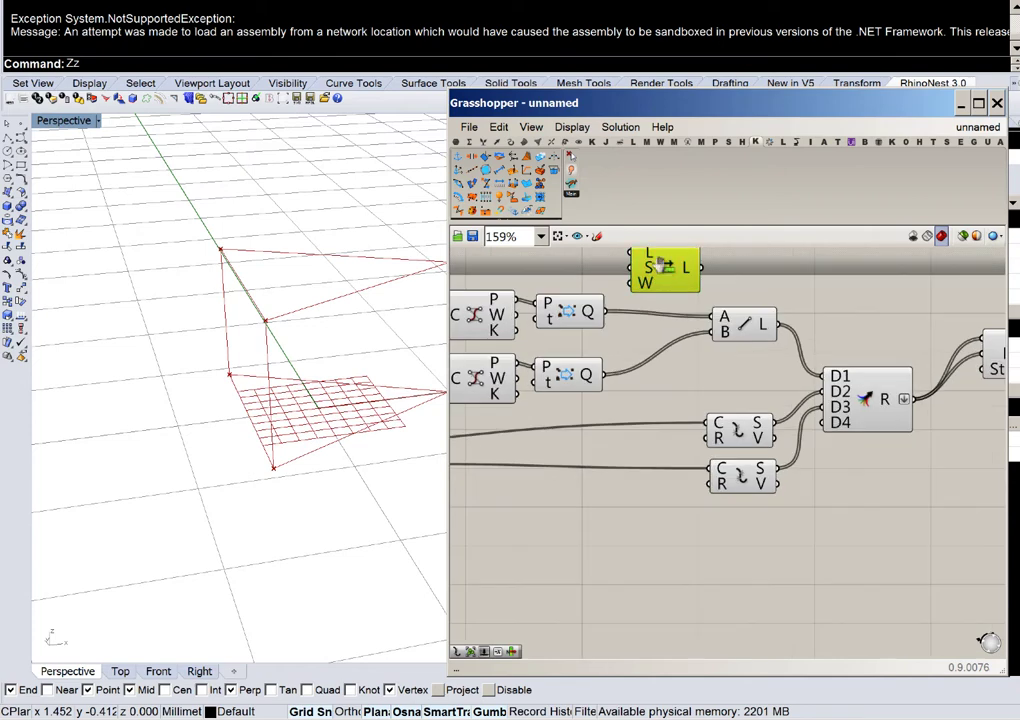
right_click_drag(660, 264, 695, 483)
left_click_drag(703, 467, 712, 420)
left_click_drag(643, 594, 723, 445)
Step: Add a Line component for the diagonals, connecting the base polygon's cleaned points to A and the Shift List output to B
double_click(717, 331)
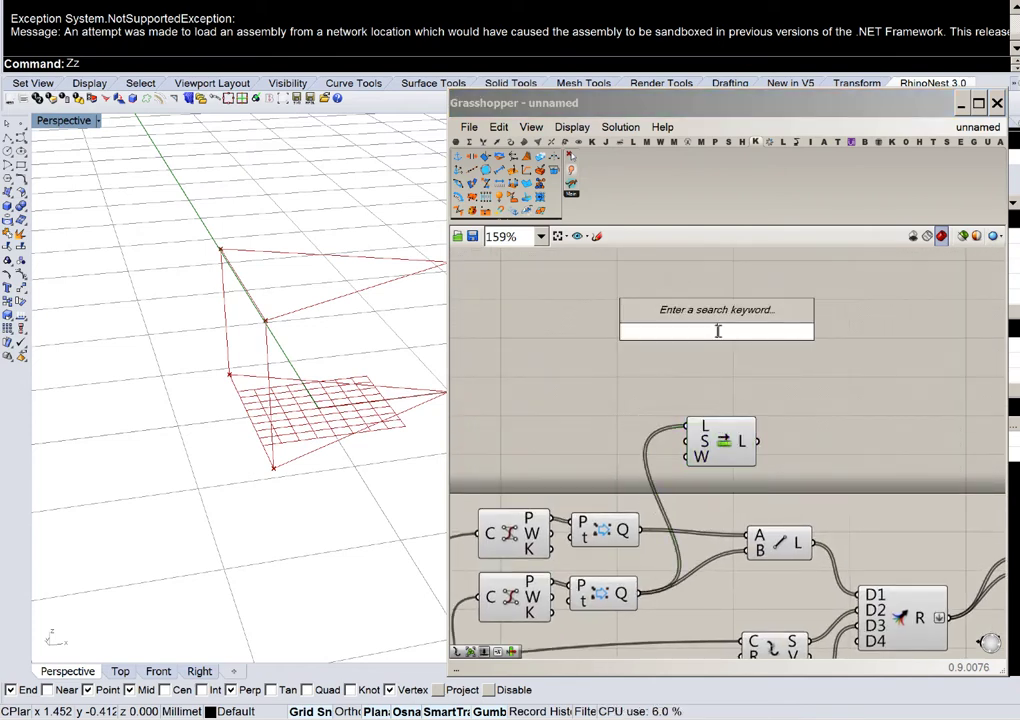
type("line")
left_click(699, 314)
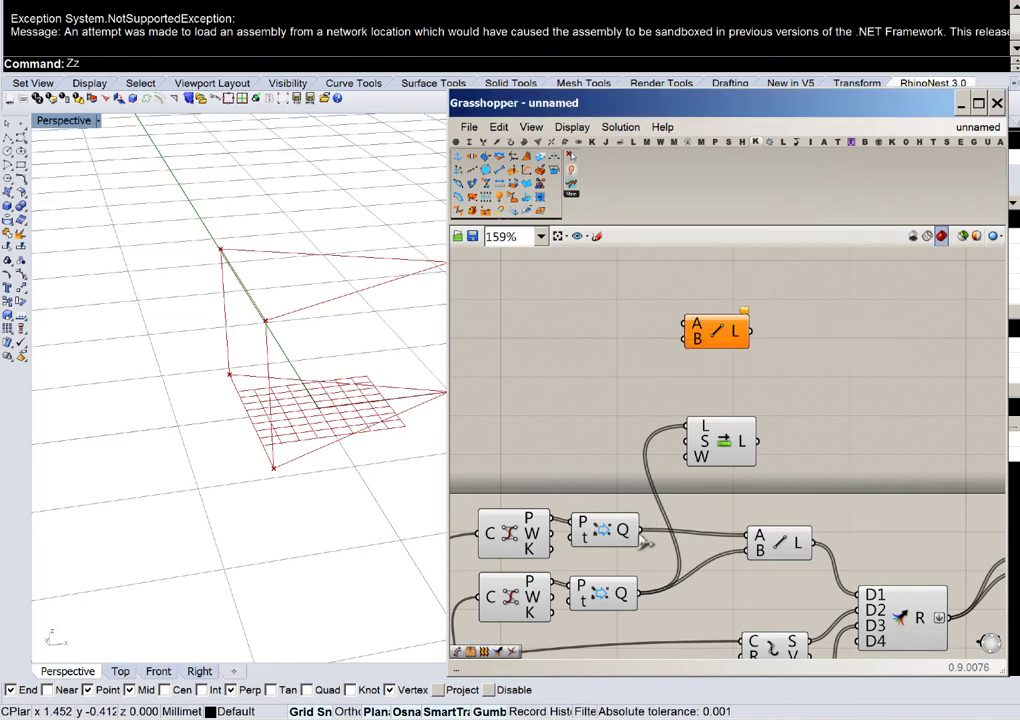
left_click_drag(643, 538, 801, 402)
left_click_drag(830, 390, 830, 400)
left_click_drag(720, 430, 723, 365)
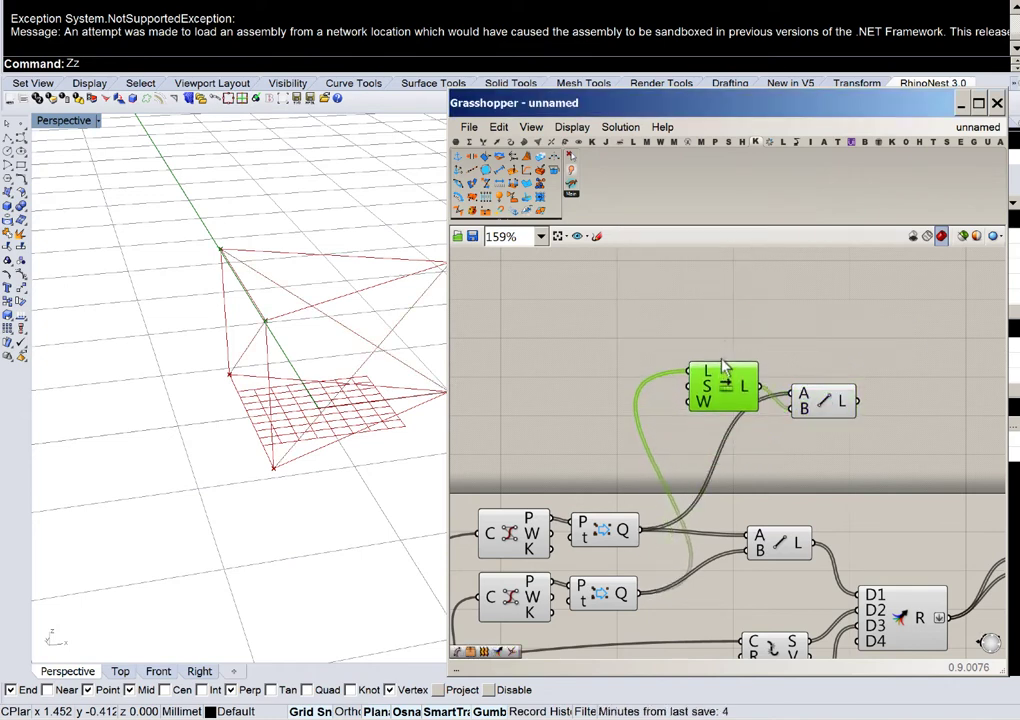
right_click_drag(330, 376, 276, 380)
Step: Add a second Kangaroo line spring component with Line, Length and Strength inputs beside the diagonals' Line component
scroll(255, 357, "down", 3)
right_click_drag(796, 411, 547, 386)
left_click(600, 393)
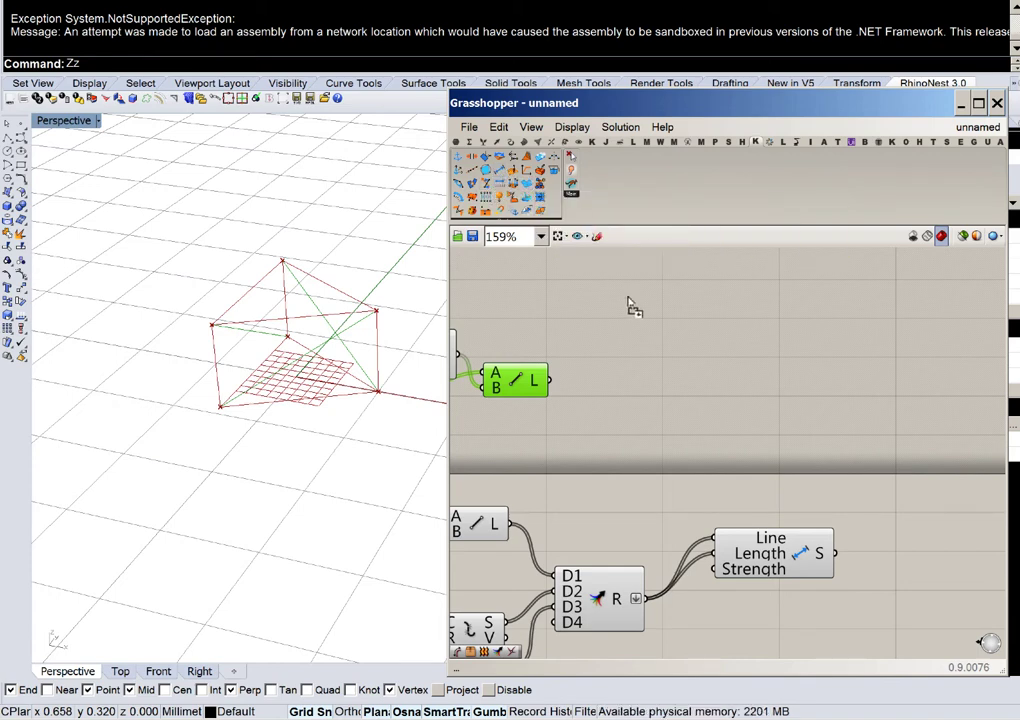
left_click(645, 366)
left_click_drag(640, 380, 657, 370)
scroll(617, 370, "up", 2)
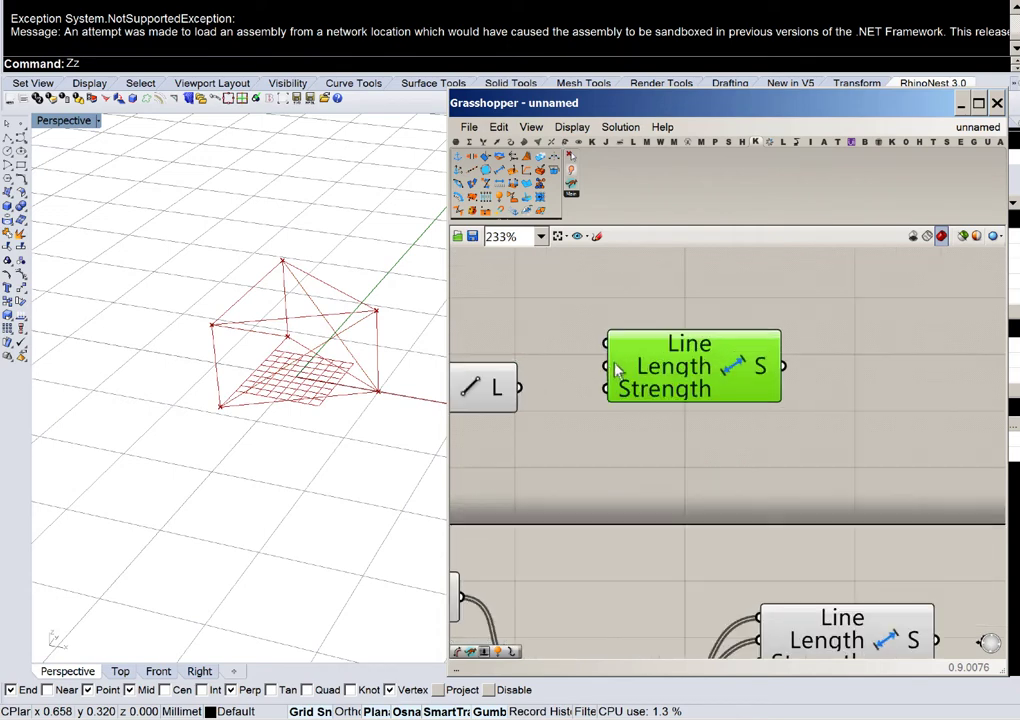
right_click_drag(594, 370, 711, 357)
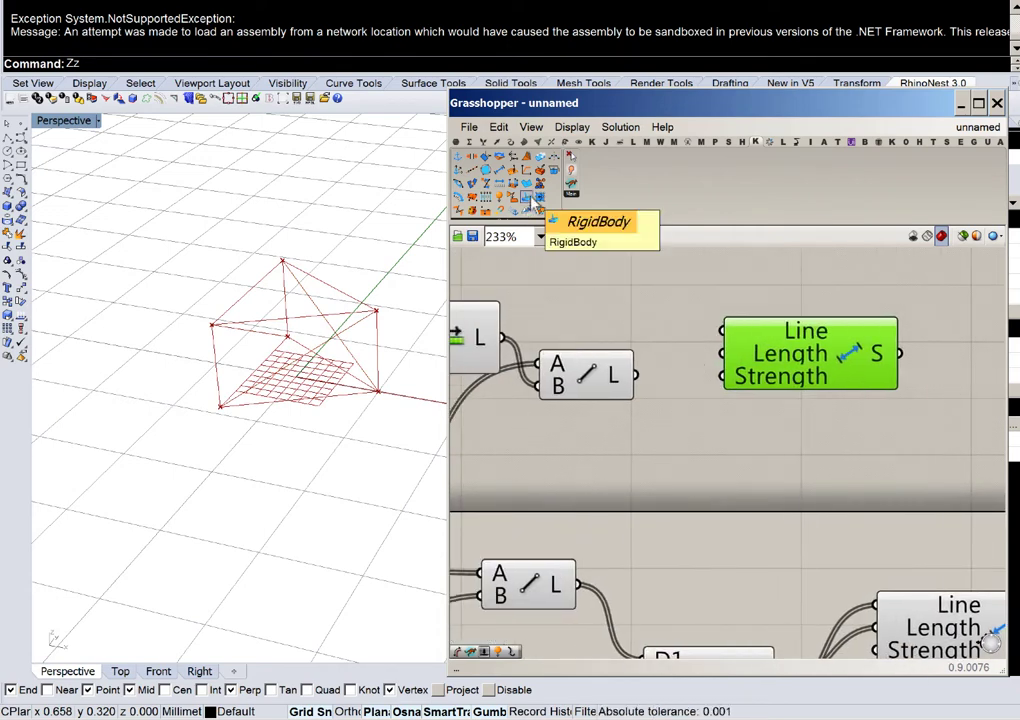
Step: Try and delete a RigidBody component, and connect the diagonals' Line output to the new spring's Line and Length inputs
left_click_drag(530, 198, 660, 280)
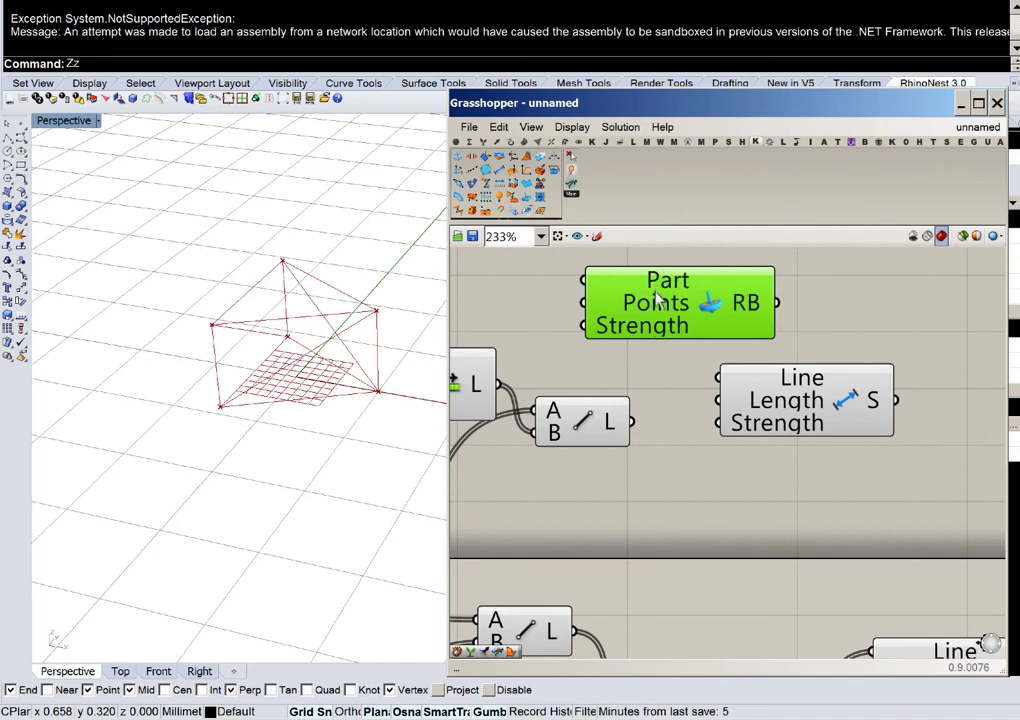
key("Delete")
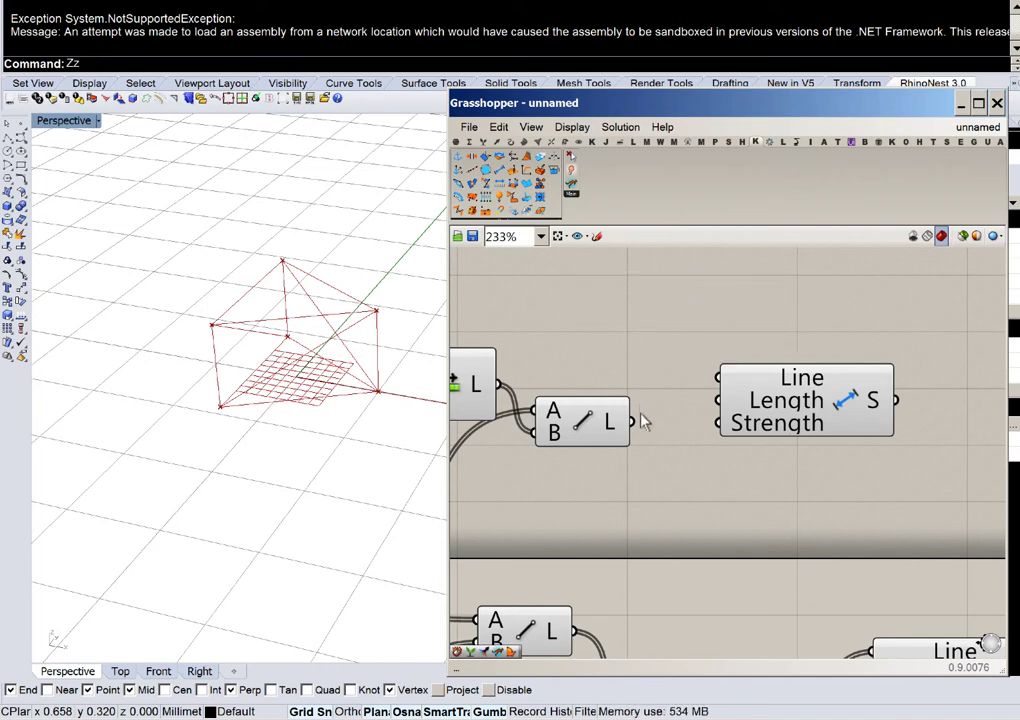
left_click_drag(680, 393, 750, 385)
left_click_drag(636, 428, 761, 451)
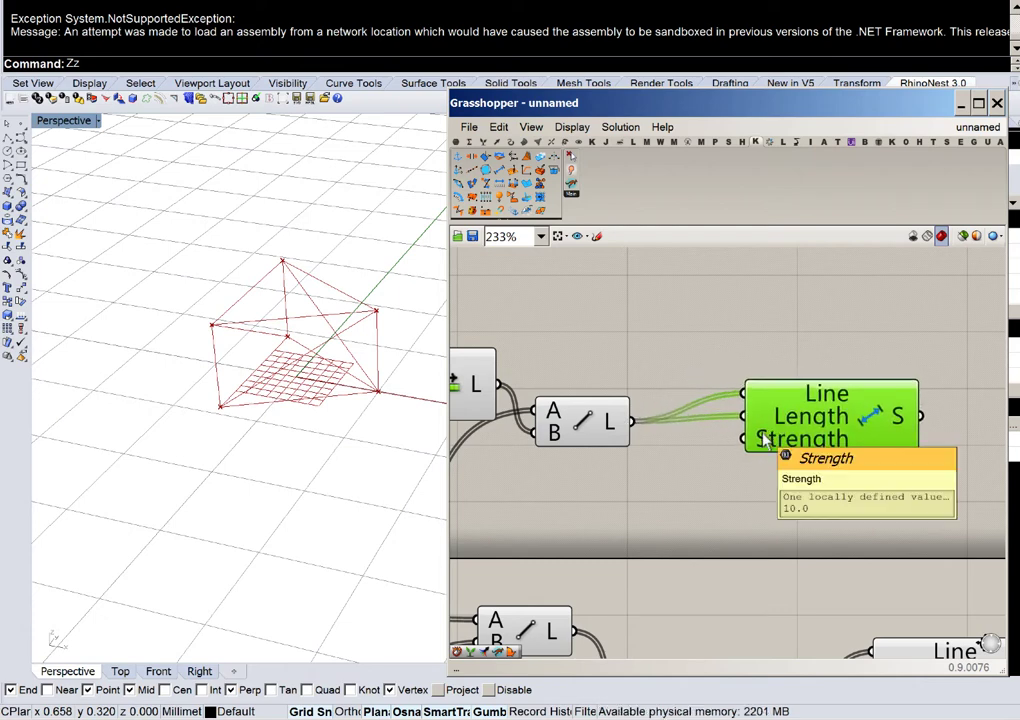
Step: Create a number slider set to 1000 and connect it to the diagonal spring's Strength input
double_click(706, 497)
type("1000")
key("Return")
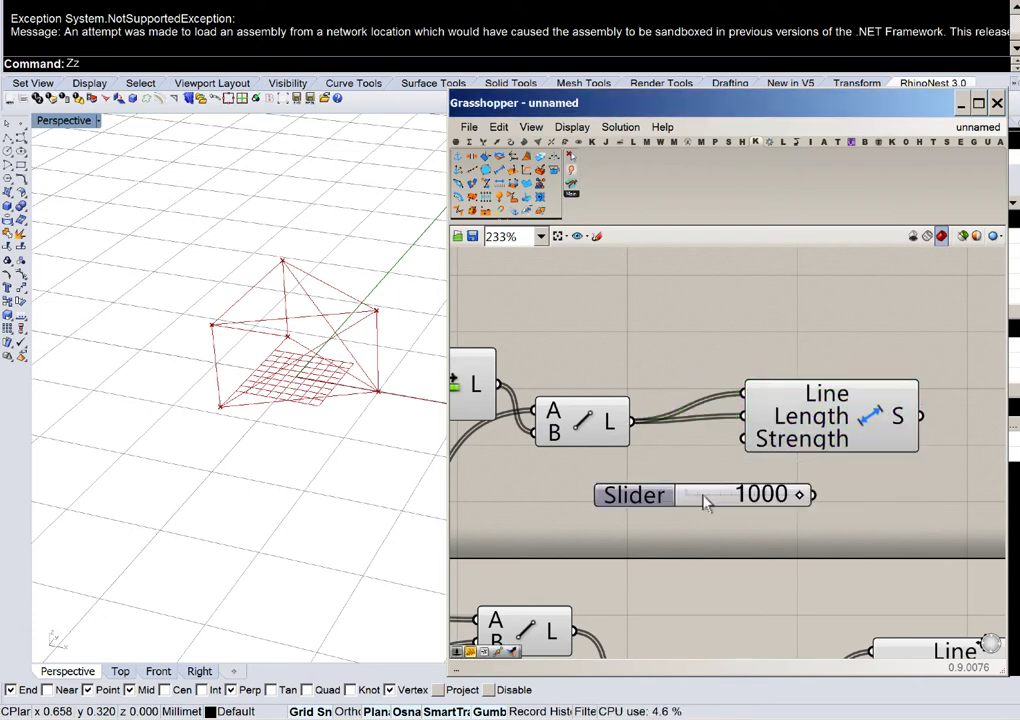
left_click(642, 503)
left_click_drag(700, 496, 745, 438)
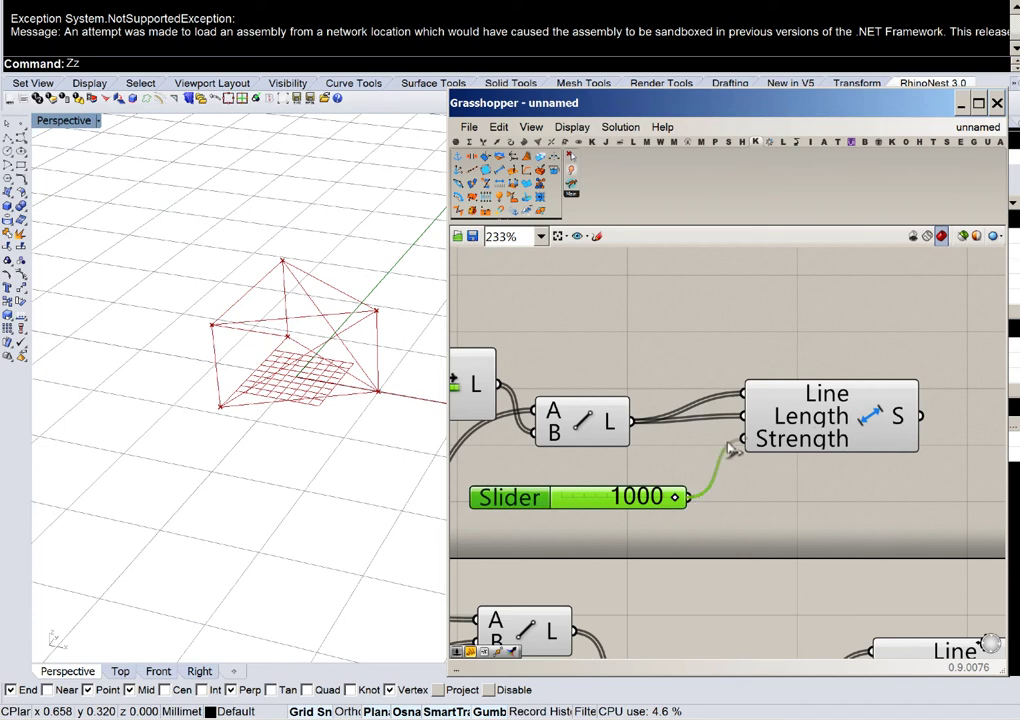
Step: Move the diagonals' spring component to just above the edges' spring component
scroll(650, 402, "down", 2)
left_click_drag(670, 364, 708, 368)
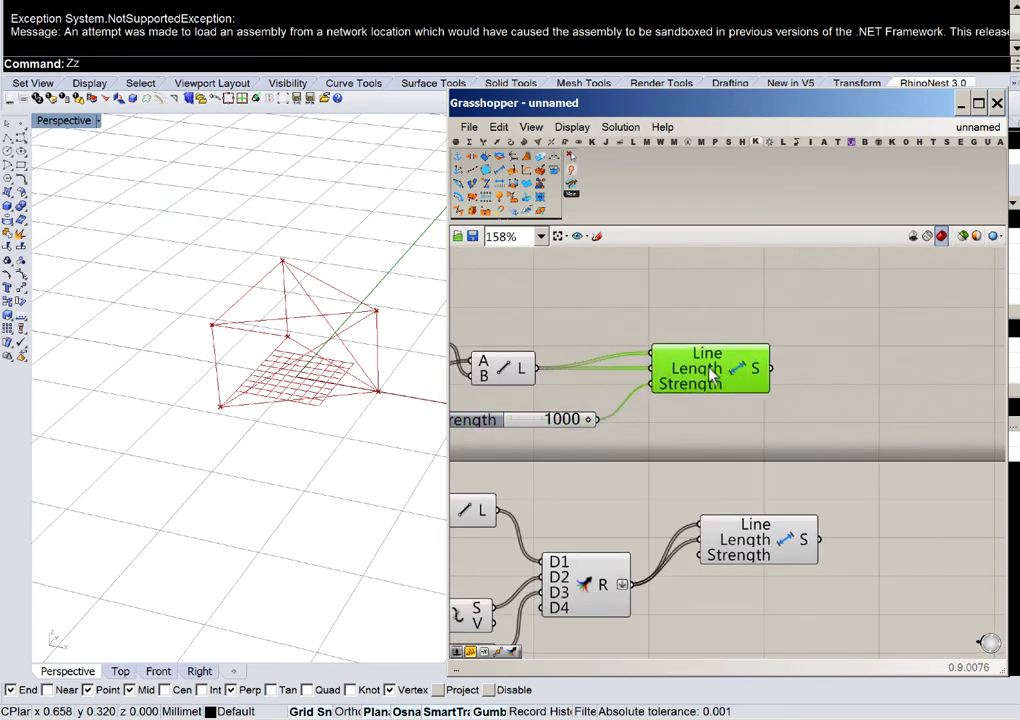
right_click_drag(776, 407, 633, 387)
left_click_drag(574, 354, 612, 437)
Step: Add a Merge component and connect the diagonal springs to D1 and the edge springs to D2
double_click(757, 463)
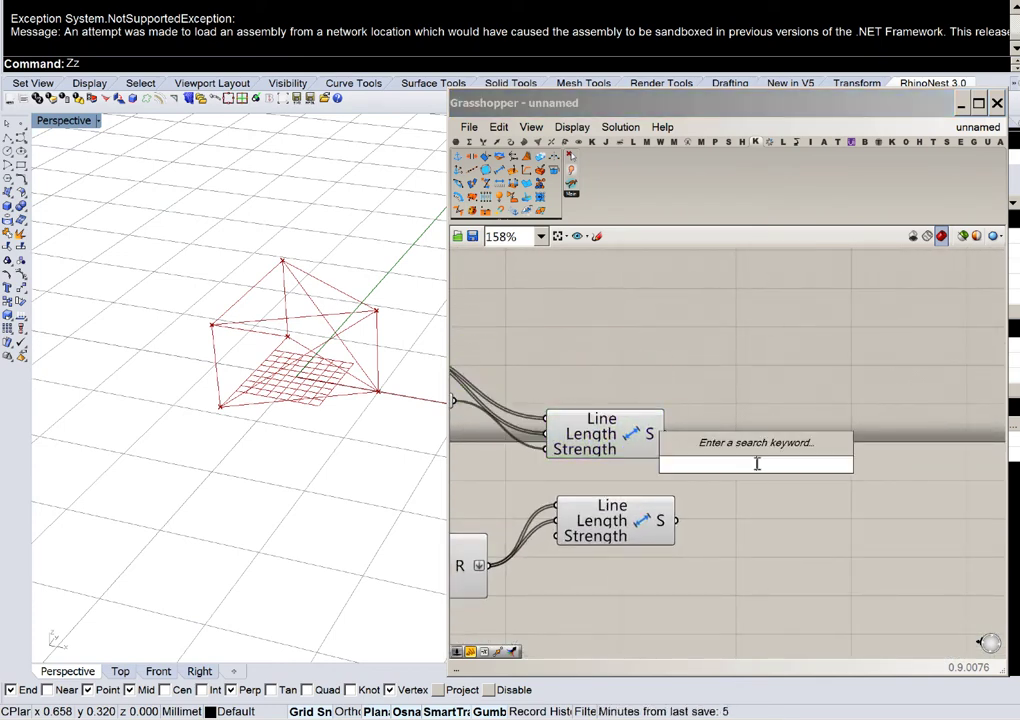
type("mer")
key("Return")
scroll(678, 449, "up", 2)
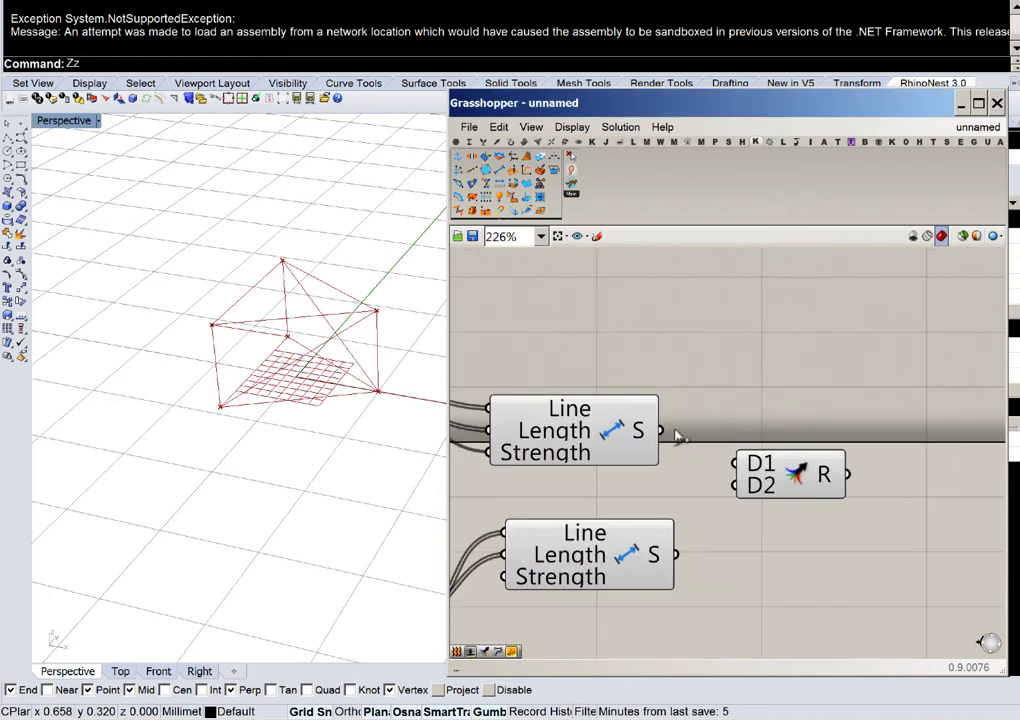
left_click_drag(662, 431, 754, 479)
left_click_drag(657, 551, 737, 485)
right_click_drag(773, 447, 633, 447)
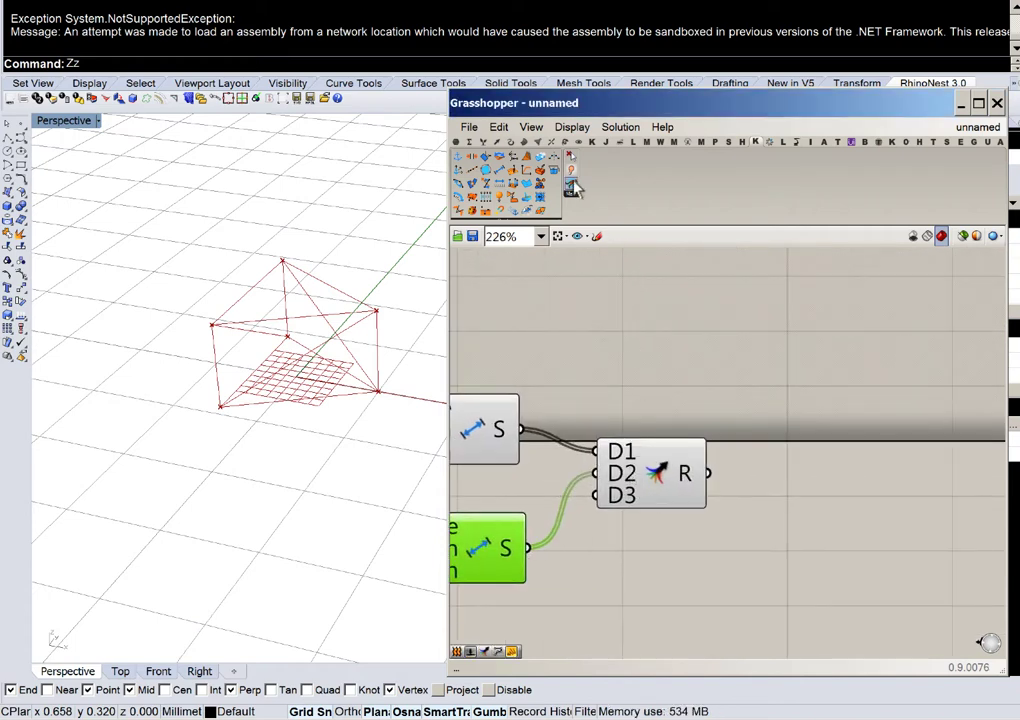
Step: Place a Kangaroo solver component with a GoalObjects input beyond the Merge of the two spring sets
left_click_drag(575, 190, 906, 412)
scroll(605, 452, "down", 3)
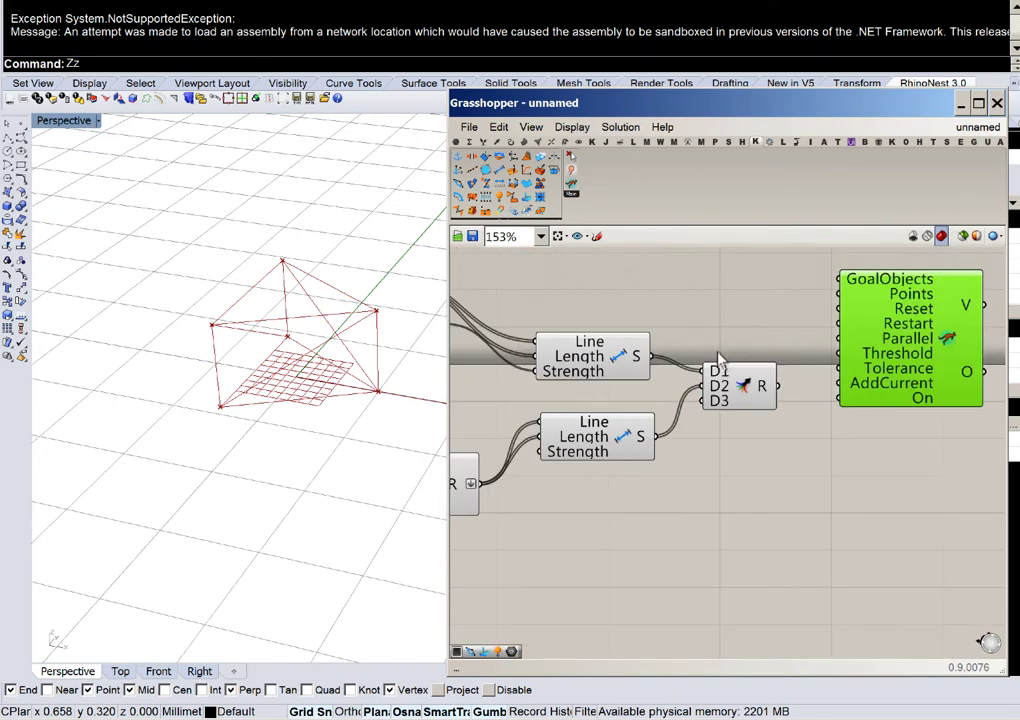
scroll(615, 360, "up", 1)
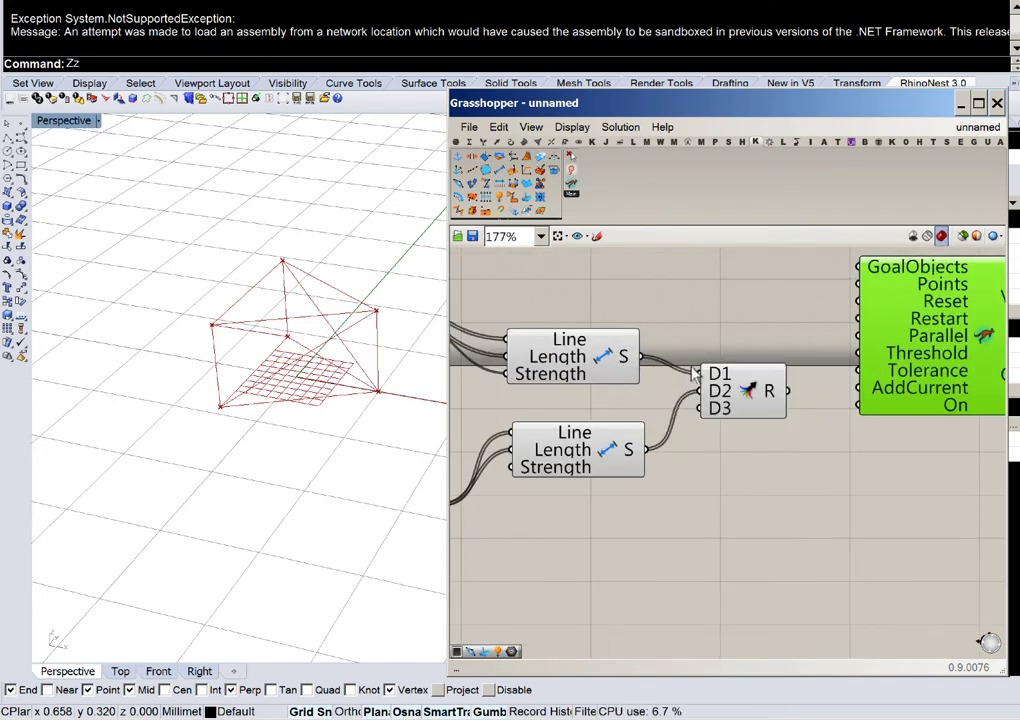
Step: Add a Kangaroo Show component above the two spring components
right_click_drag(837, 362, 745, 437)
scroll(630, 390, "down", 1)
scroll(745, 437, "down", 3)
right_click_drag(658, 387, 708, 398)
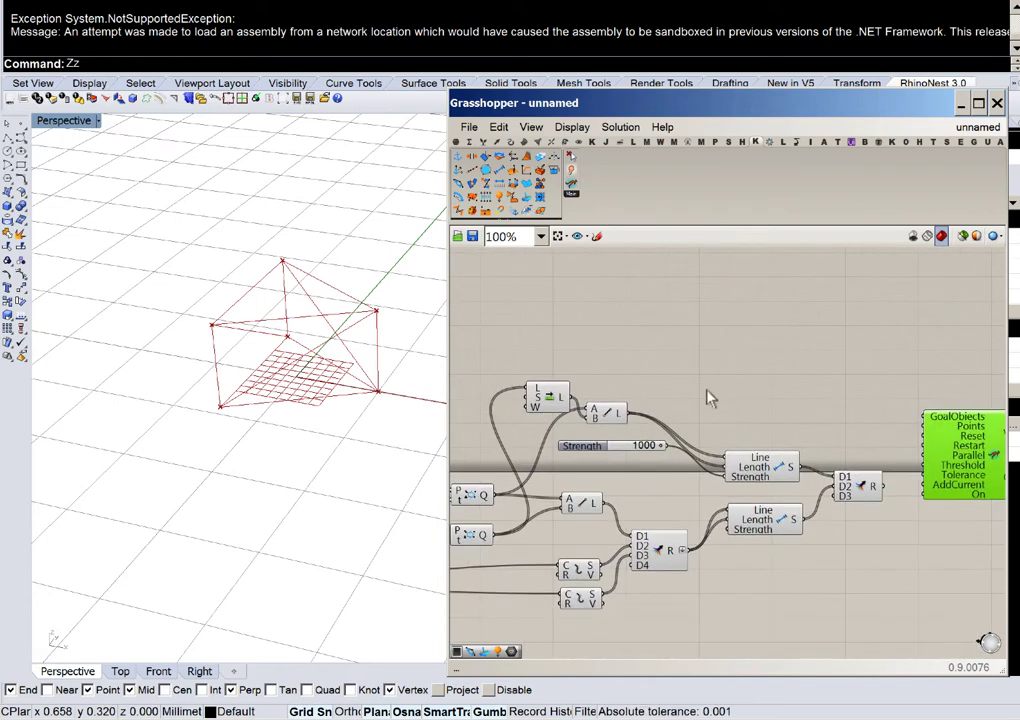
left_click_drag(716, 341, 754, 366)
right_click_drag(689, 393, 799, 329)
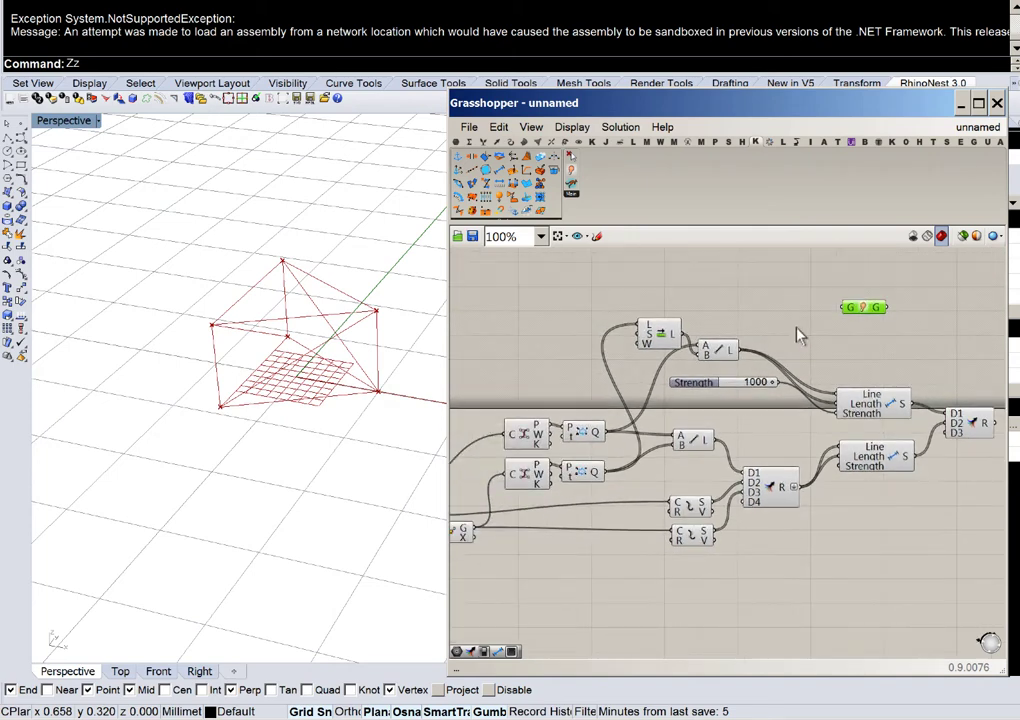
Step: Examine the outputs of the diagonal Line, Polygon and Move components to choose the geometry for the Show component
right_click_drag(669, 353, 690, 402)
scroll(768, 388, "up", 1)
right_click_drag(588, 397, 692, 407)
scroll(734, 388, "up", 1)
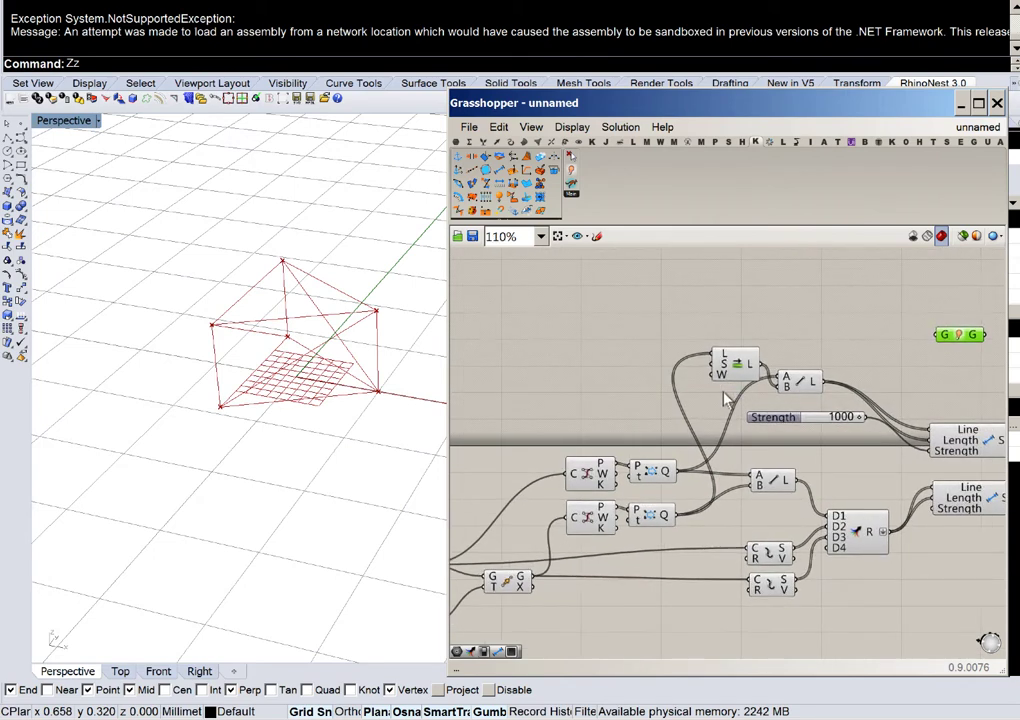
right_click_drag(574, 428, 774, 410)
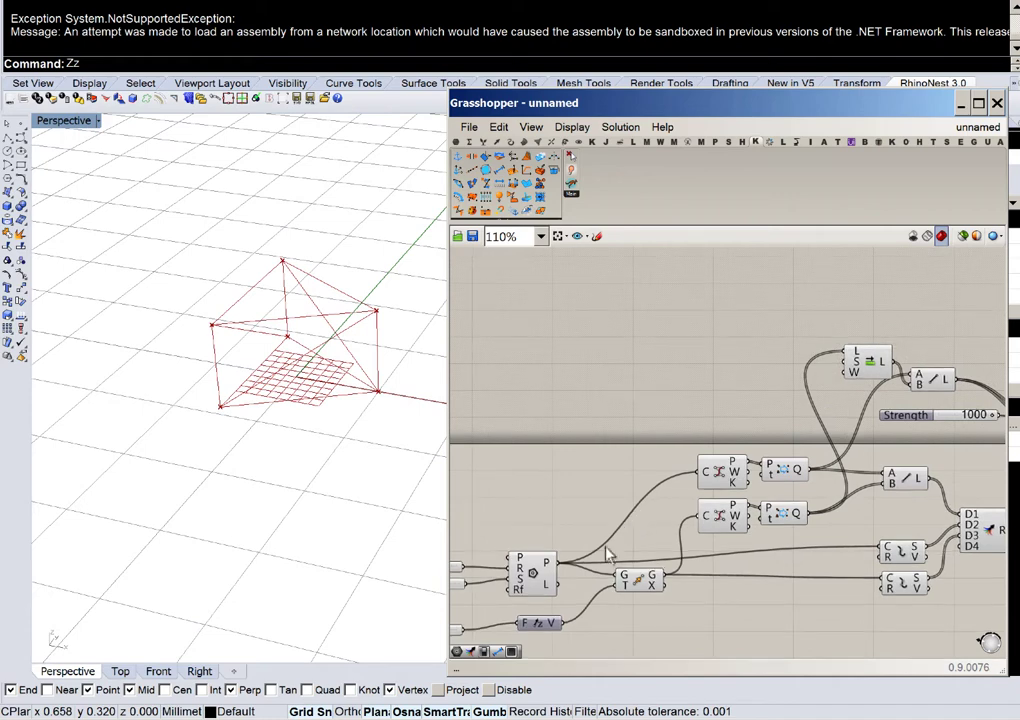
right_click_drag(702, 554, 588, 576)
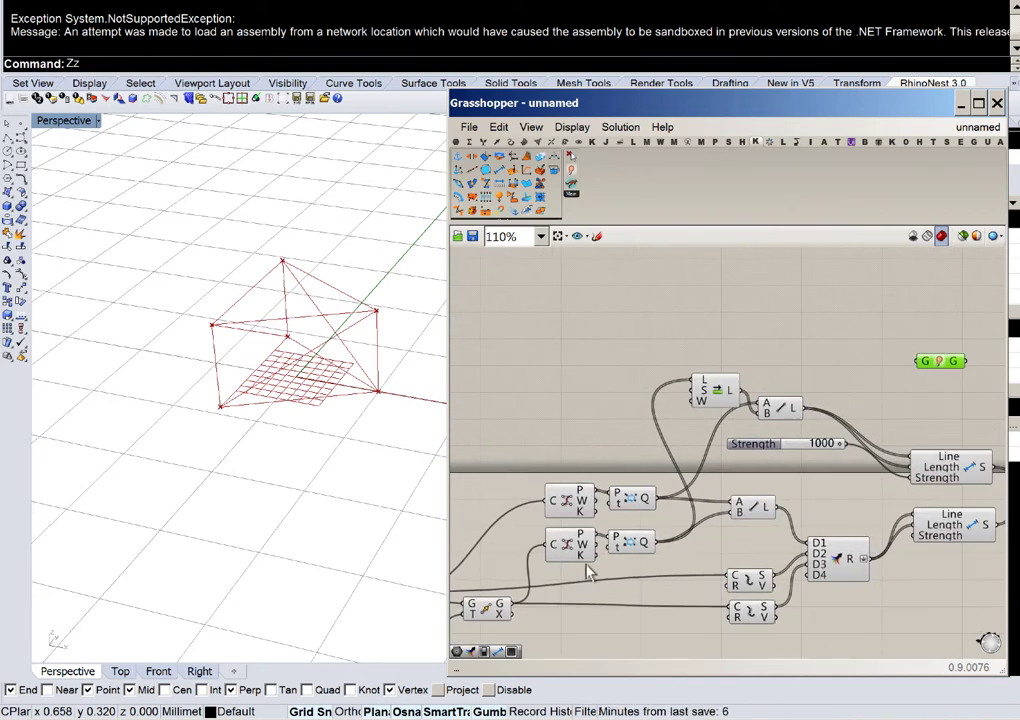
scroll(763, 448, "up", 1)
right_click_drag(763, 448, 649, 455)
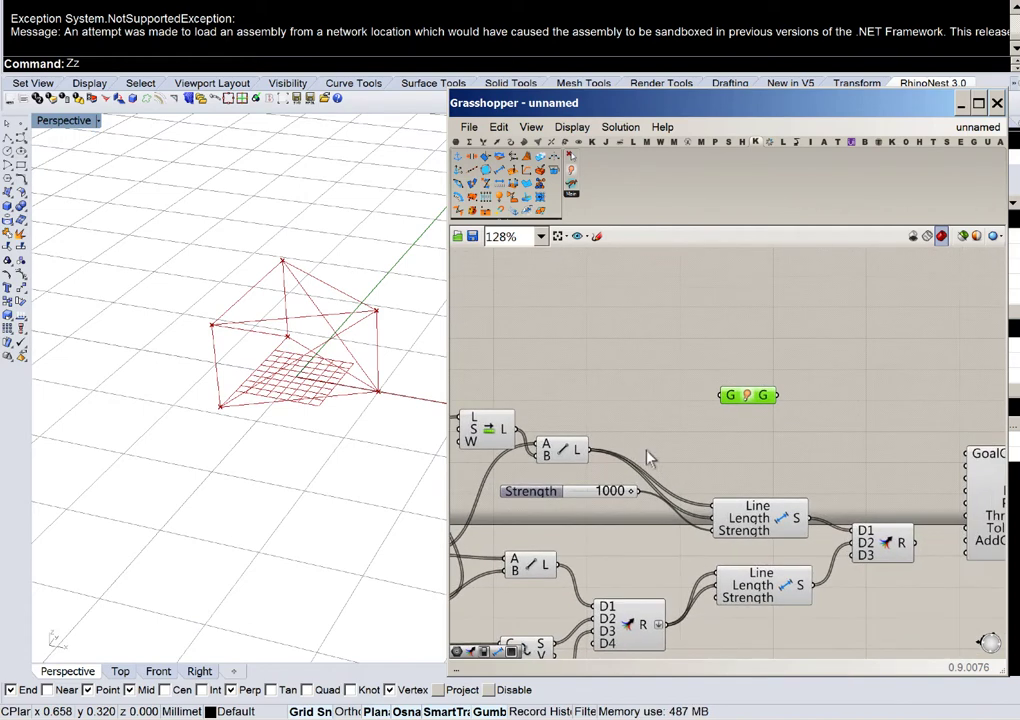
scroll(649, 455, "up", 2)
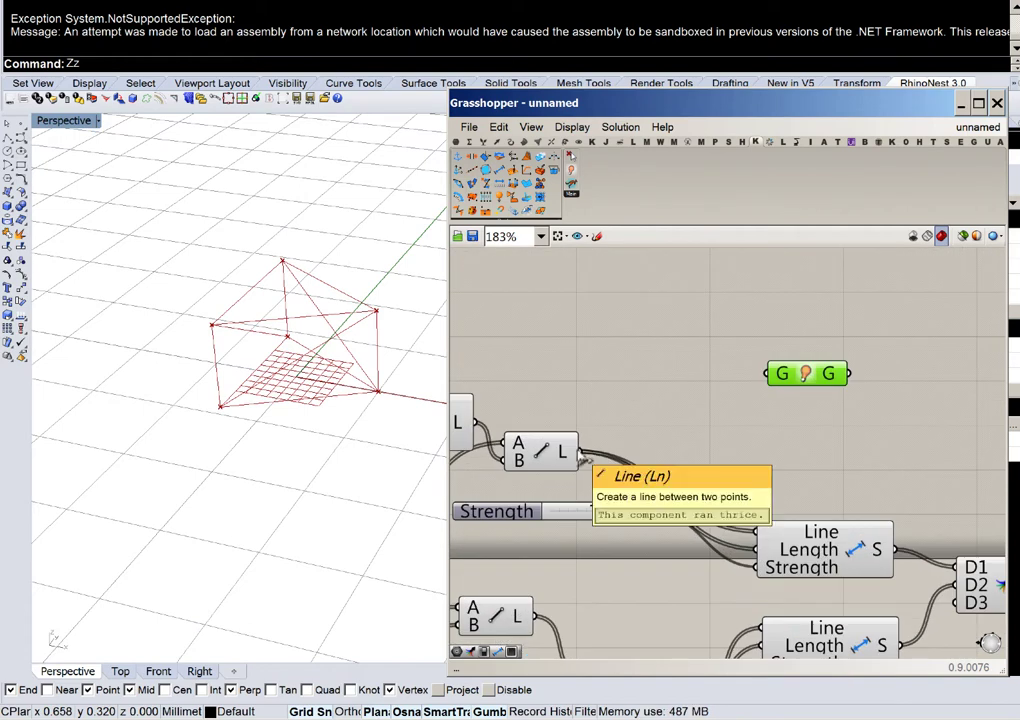
right_click_drag(580, 452, 721, 365)
scroll(721, 365, "down", 2)
mouse_move(815, 364)
right_mouse_down()
mouse_move(724, 365)
mouse_move(808, 364)
right_mouse_up()
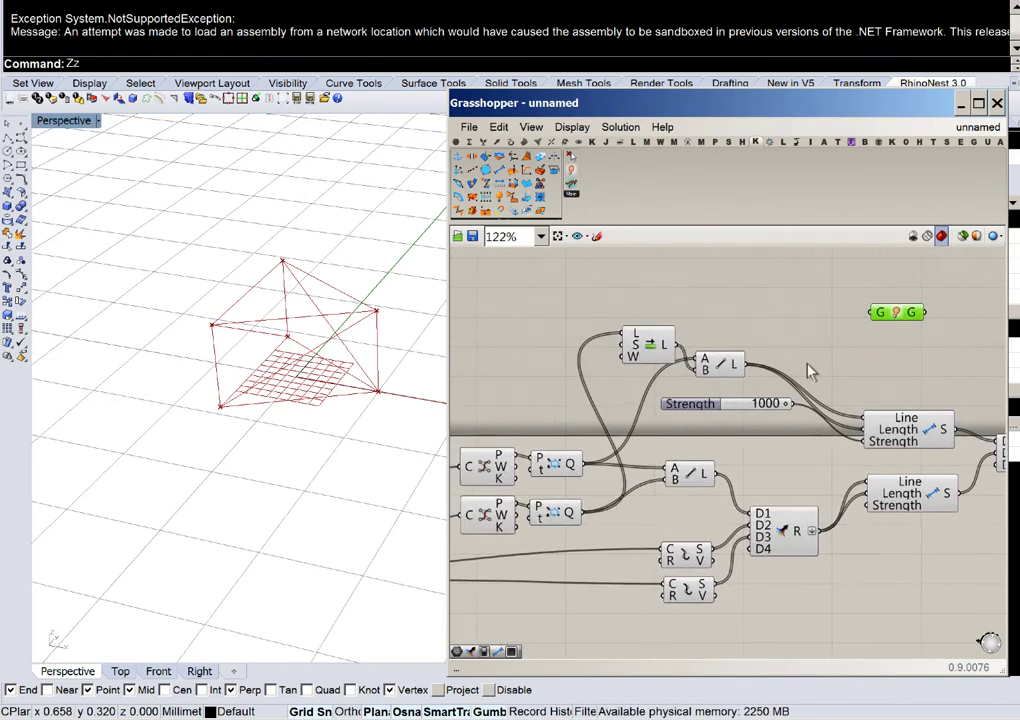
right_click_drag(580, 383, 684, 374)
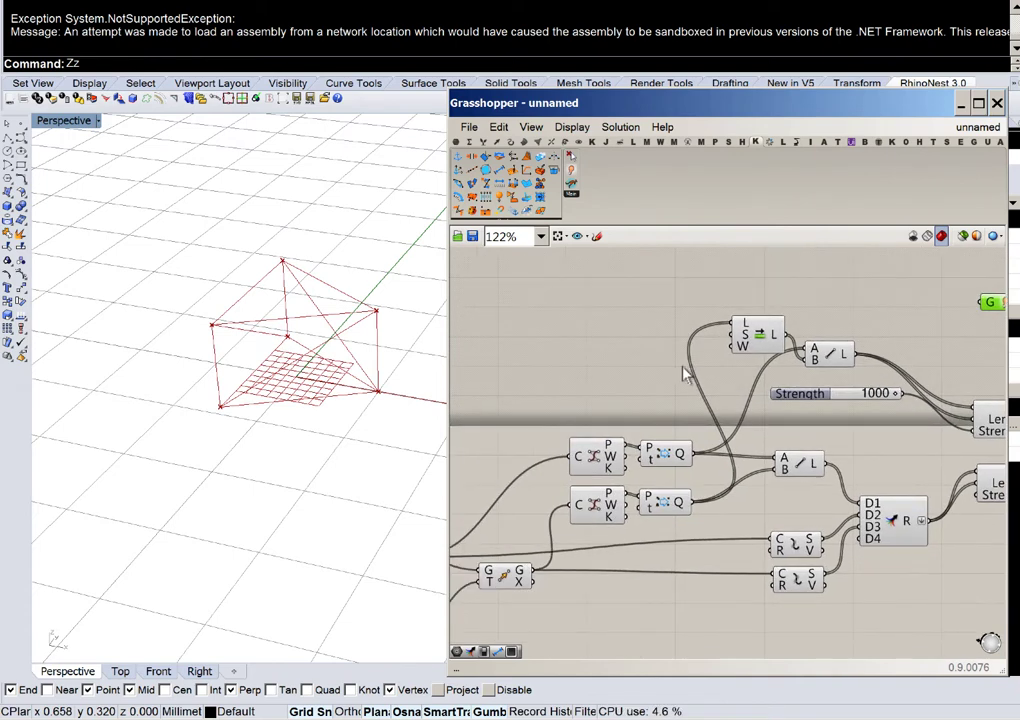
right_click_drag(716, 414, 847, 385)
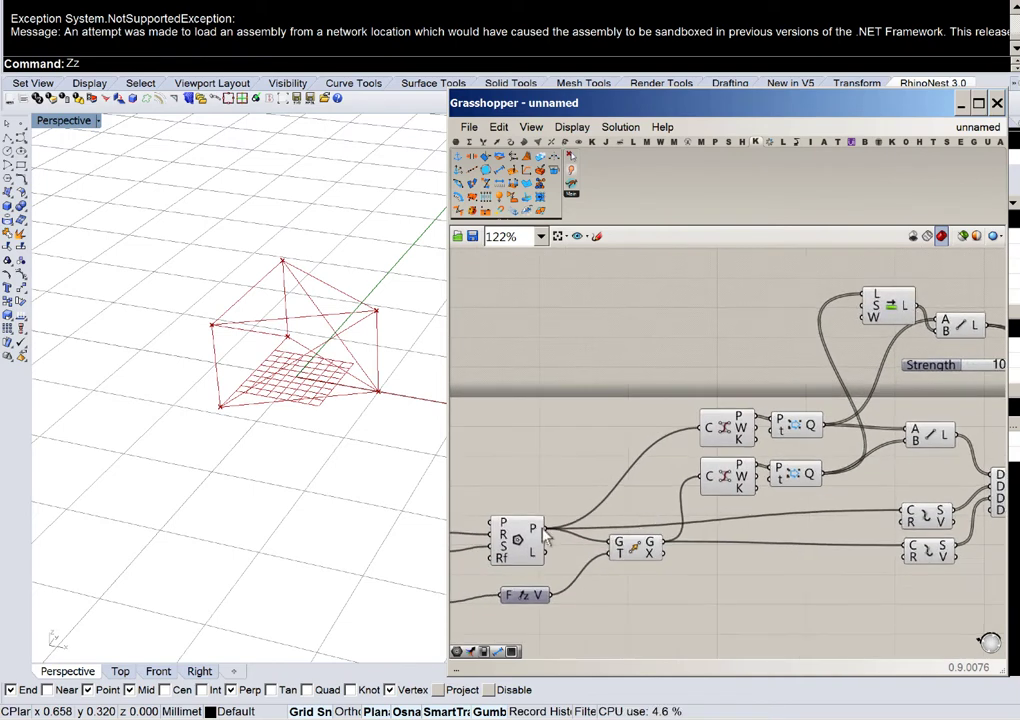
mouse_move(658, 546)
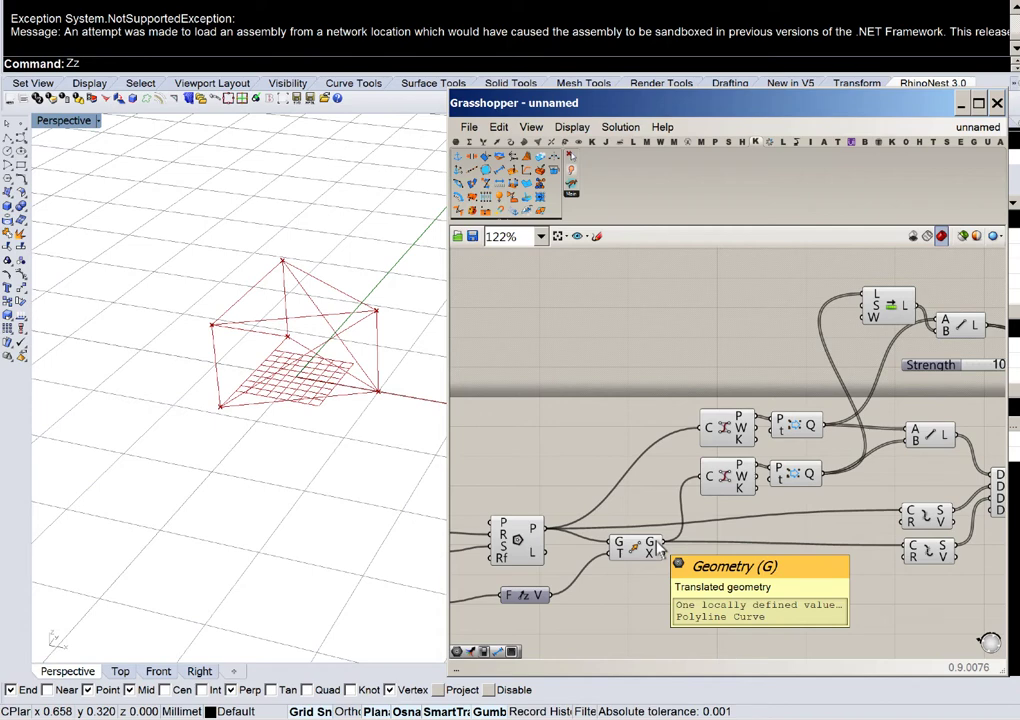
right_click_drag(824, 503, 540, 536)
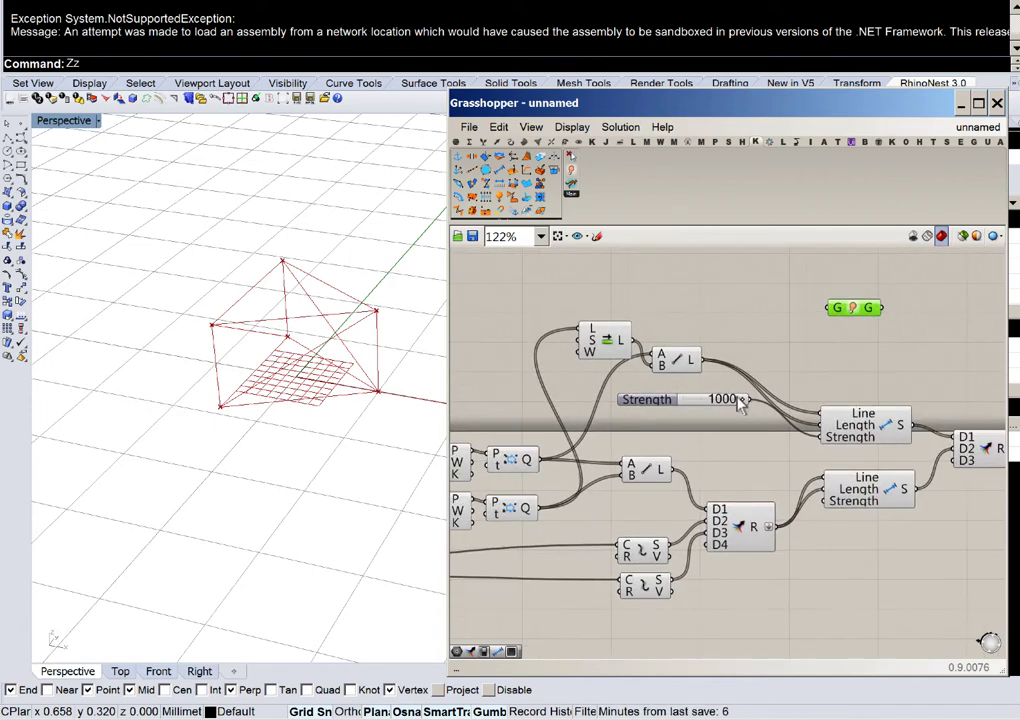
scroll(690, 392, "up", 1)
scroll(679, 392, "down", 1)
right_click_drag(630, 403, 819, 367)
scroll(818, 366, "down", 1)
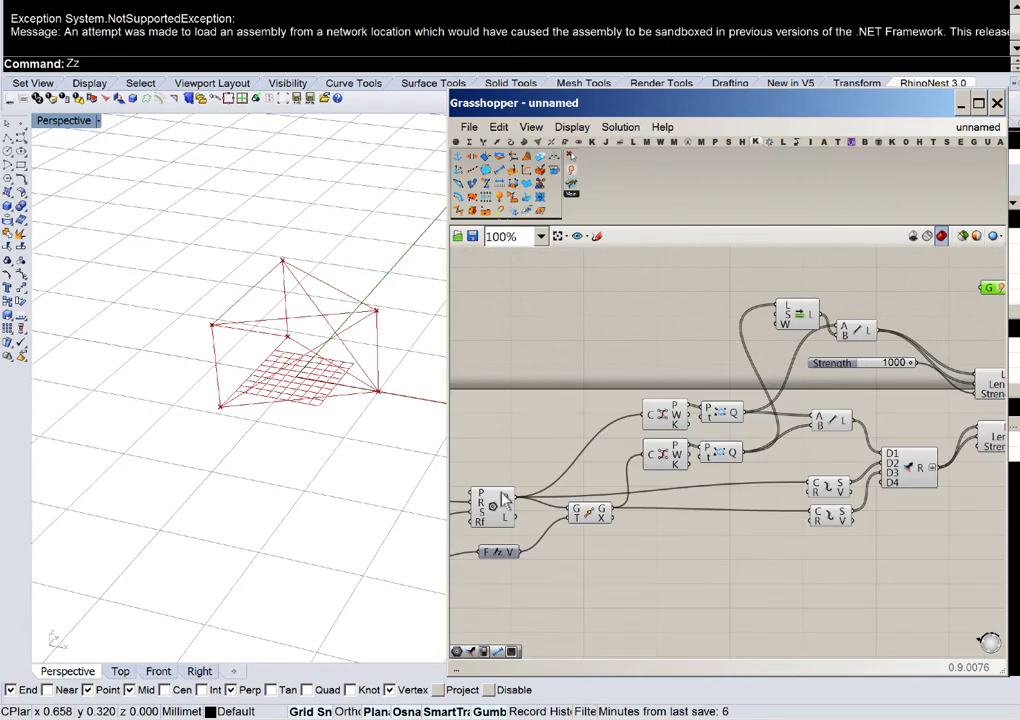
mouse_move(505, 500)
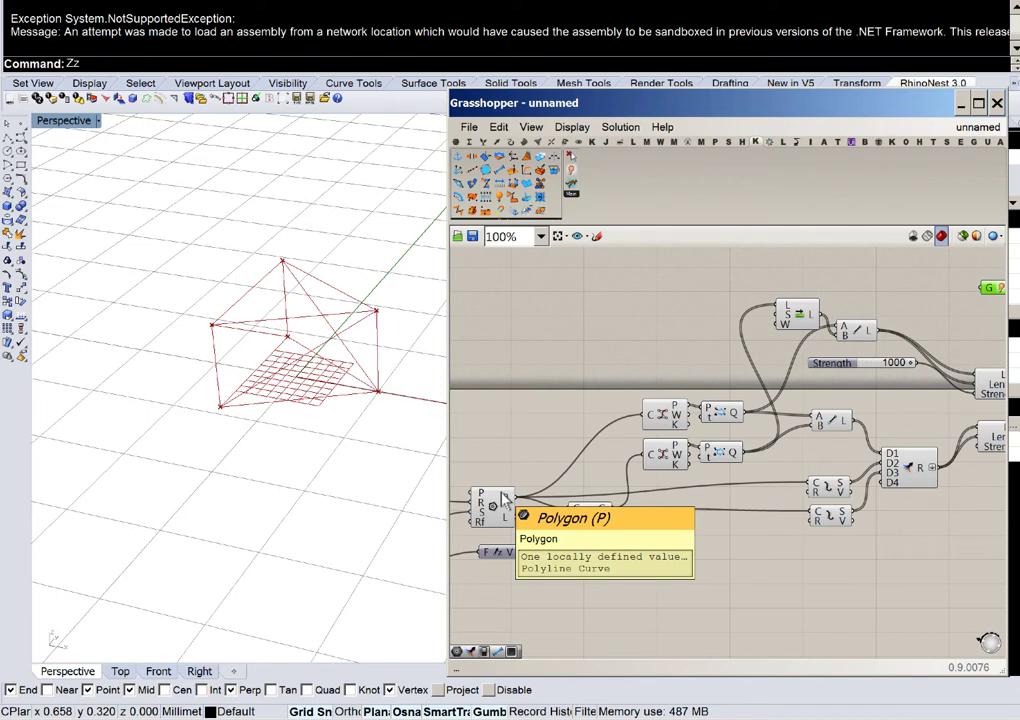
Step: Add a Merge component above the polygon, connecting the base polygon to D1 and the moved polygon to D2
double_click(566, 360)
type("mer")
key("Return")
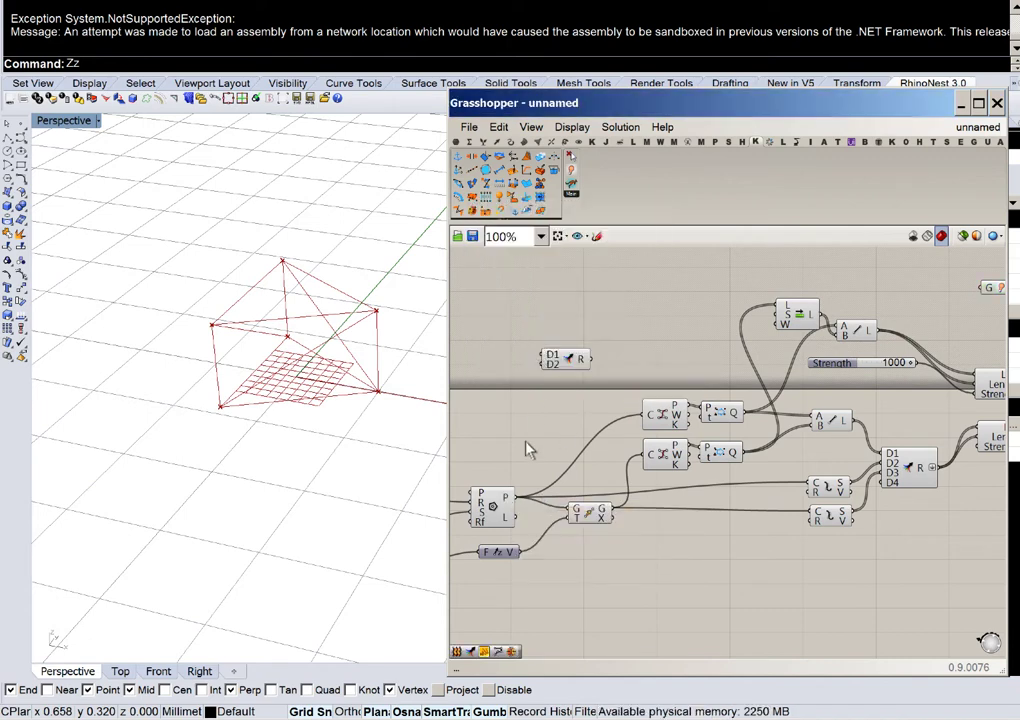
scroll(519, 500, "up", 2)
left_click_drag(512, 510, 552, 305)
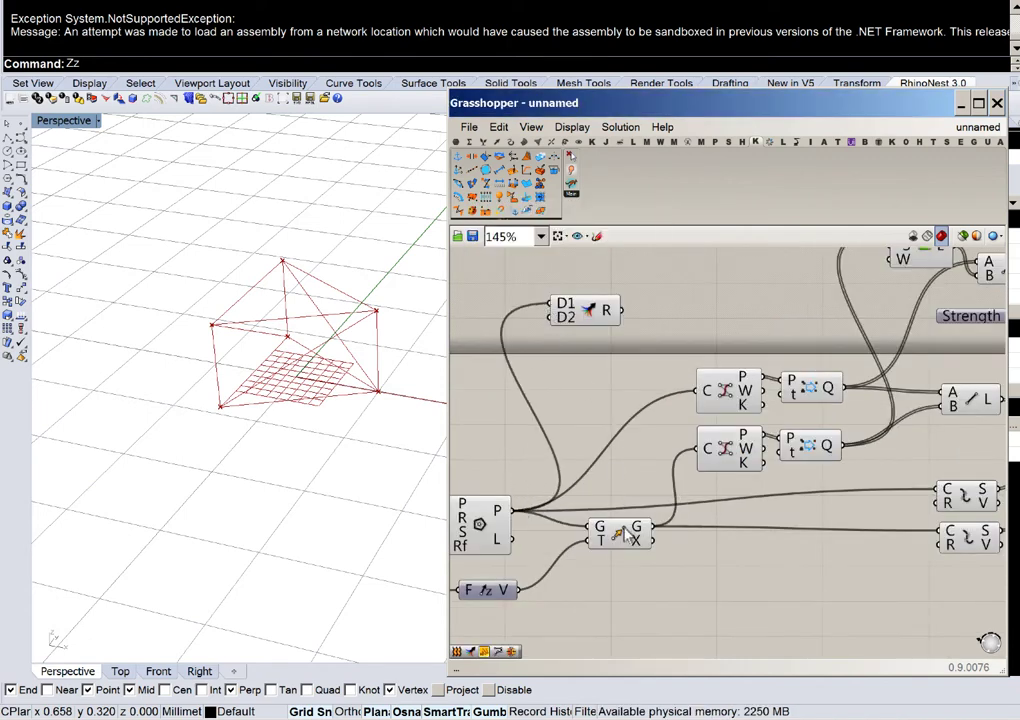
left_click_drag(652, 526, 552, 318)
Step: Move the polygons' Merge component near the Show component and connect the diagonals' Line output to its D3 input
right_click_drag(600, 315, 502, 441)
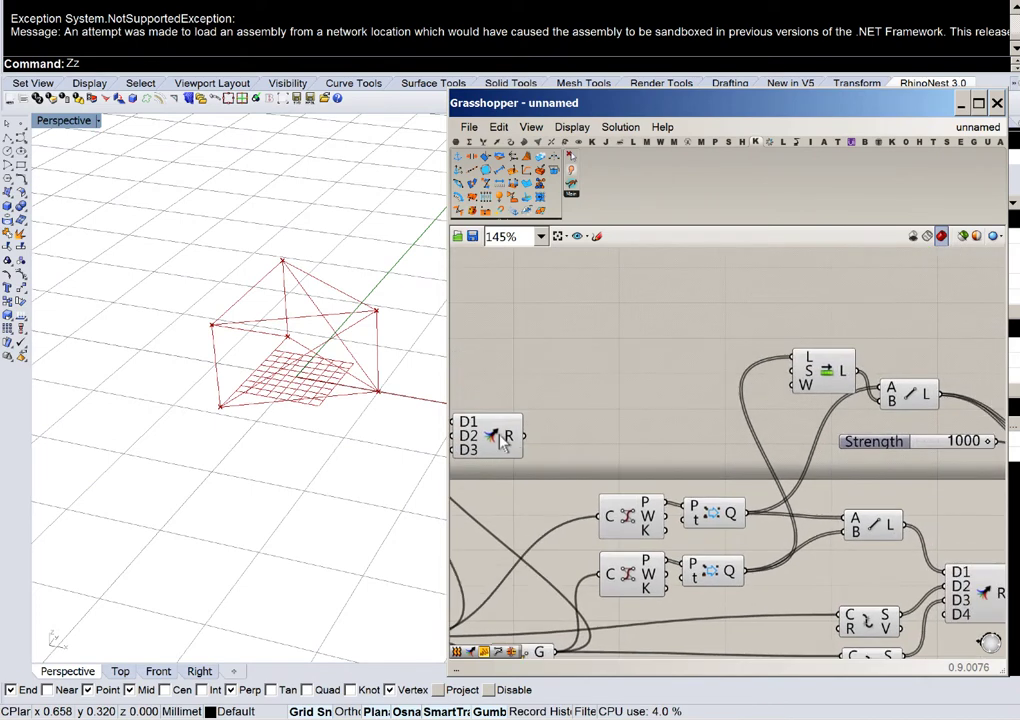
left_click_drag(479, 420, 846, 333)
scroll(508, 319, "down", 2)
scroll(809, 306, "up", 2)
scroll(822, 331, "up", 2)
right_click_drag(822, 331, 706, 349)
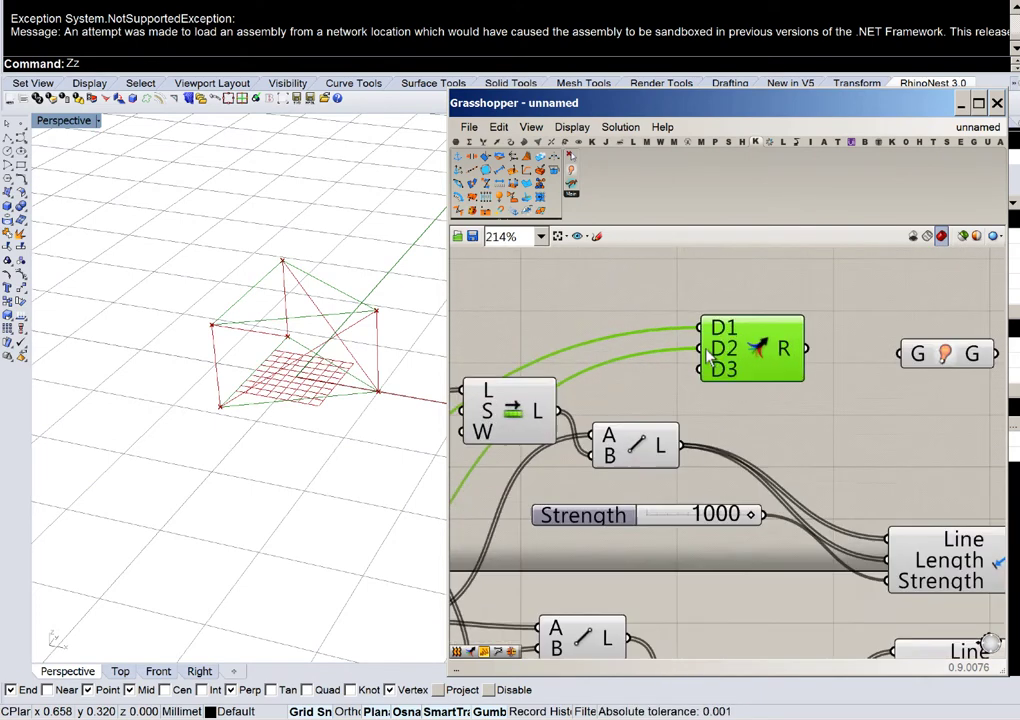
left_click_drag(684, 451, 702, 369)
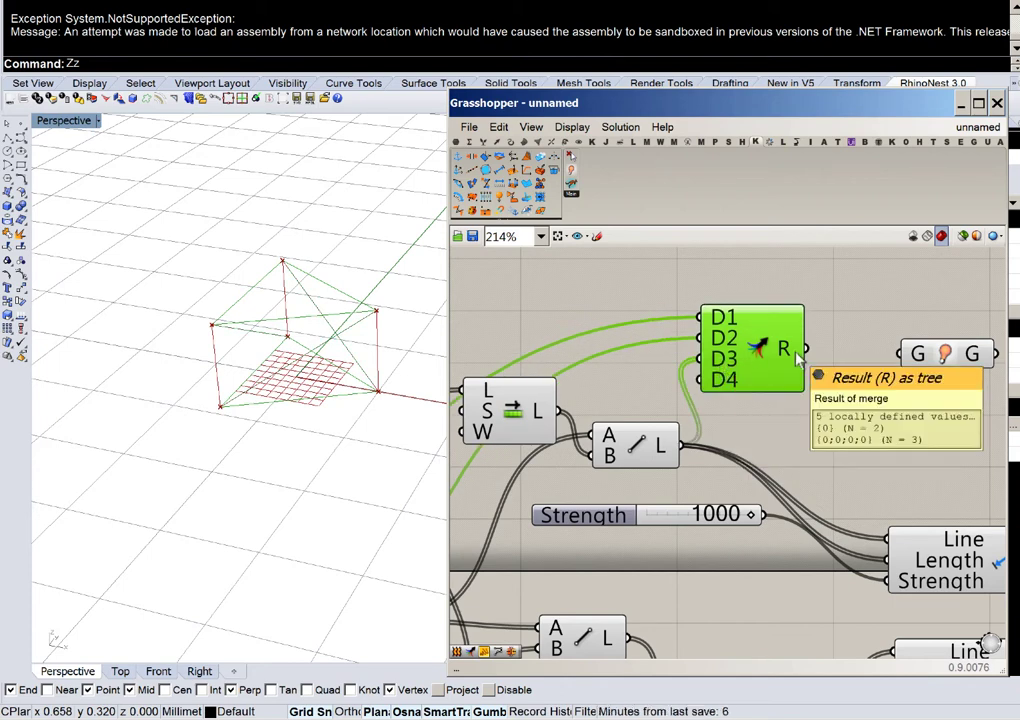
Step: Flatten the D1, D2 and D3 inputs of the Merge component that gathers the polygons and diagonals
right_click(726, 318)
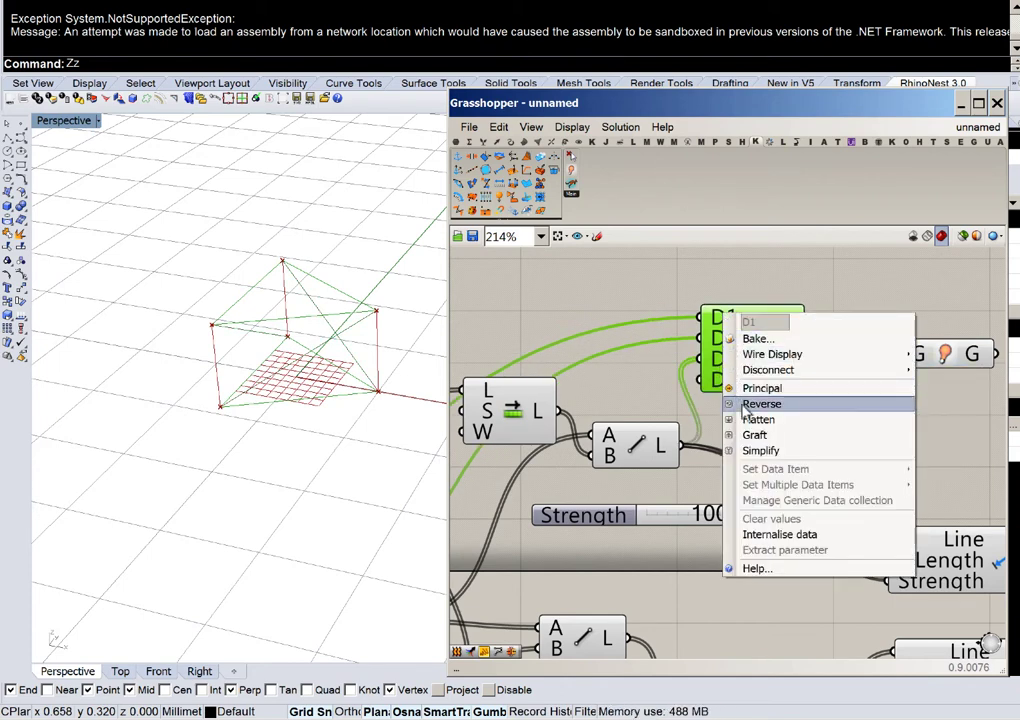
left_click(747, 417)
right_click(715, 340)
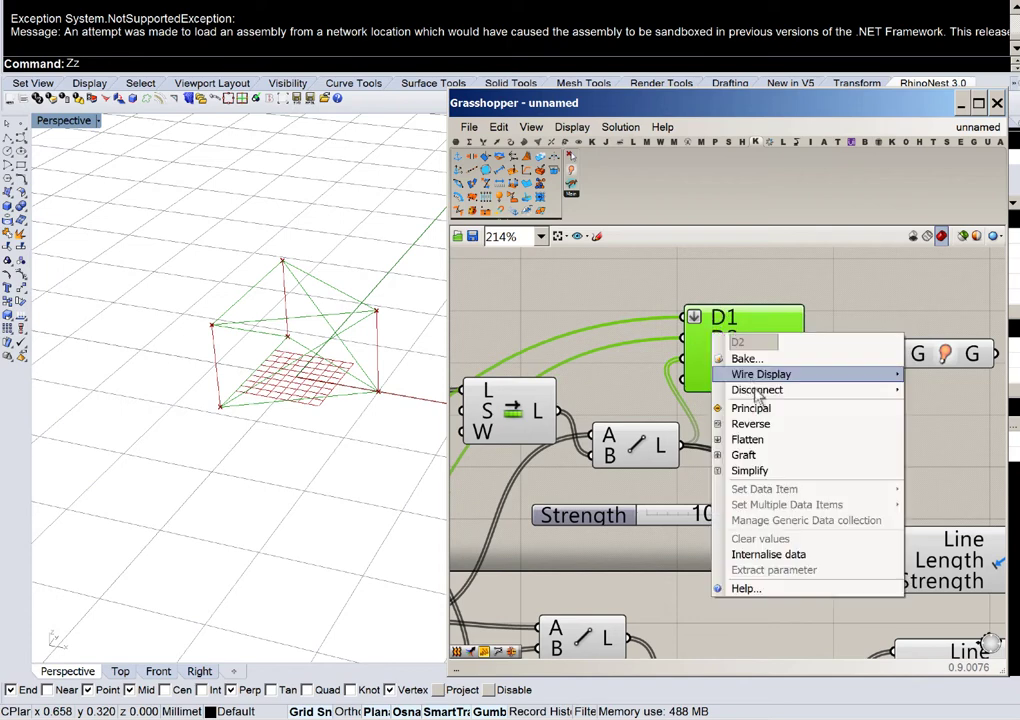
left_click(745, 436)
right_click(727, 370)
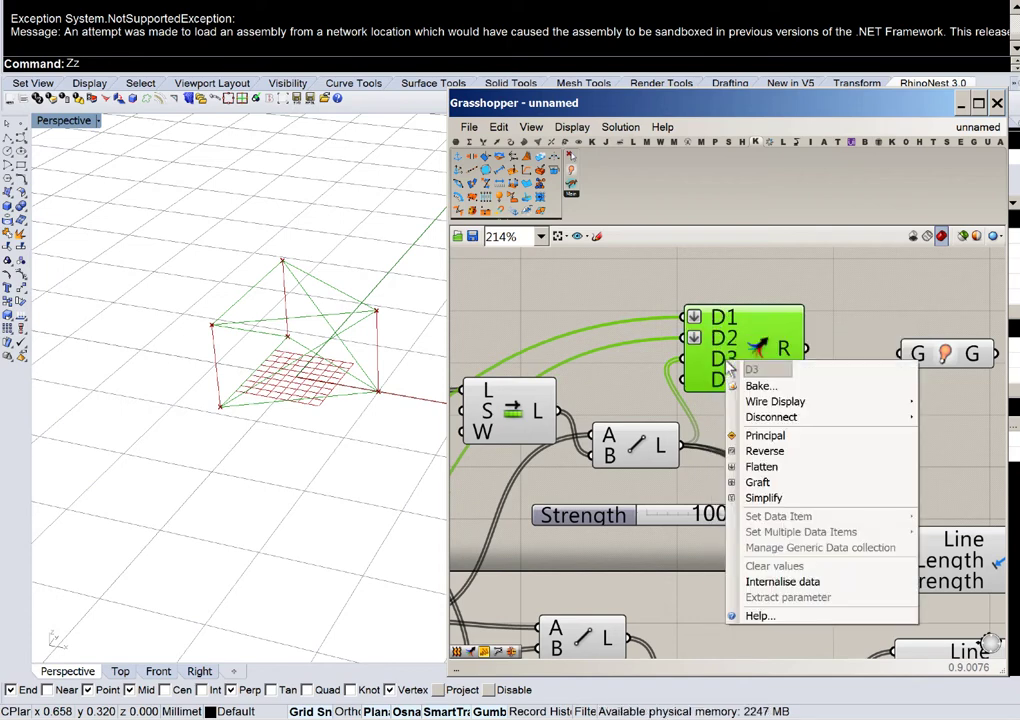
left_click(784, 445)
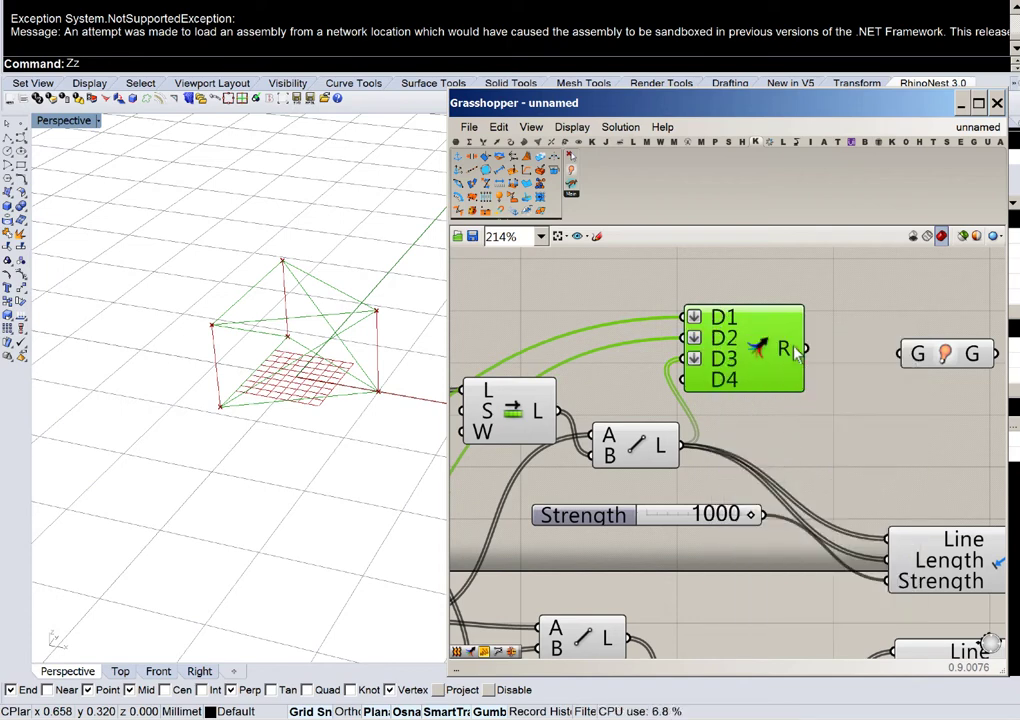
Step: Connect the merged display geometry to the Show component's G input and reposition the two components together
left_click_drag(805, 348, 915, 355)
right_click_drag(934, 382, 724, 402)
left_click_drag(792, 412, 557, 345)
left_click_drag(561, 351, 675, 346)
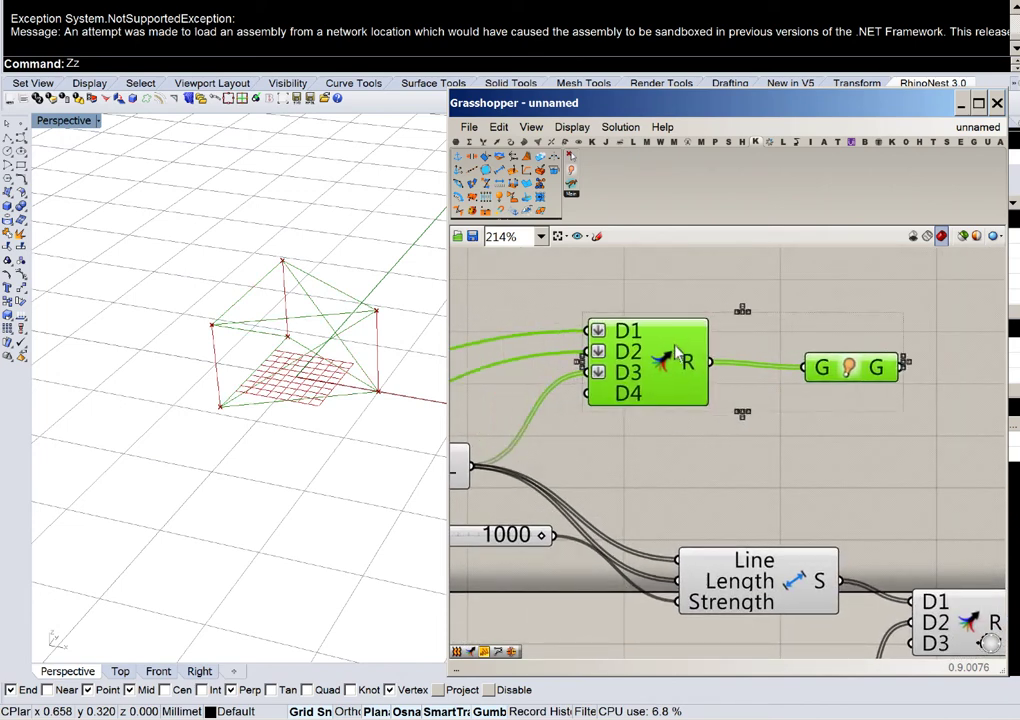
scroll(677, 352, "down", 2)
left_click_drag(815, 375, 760, 372)
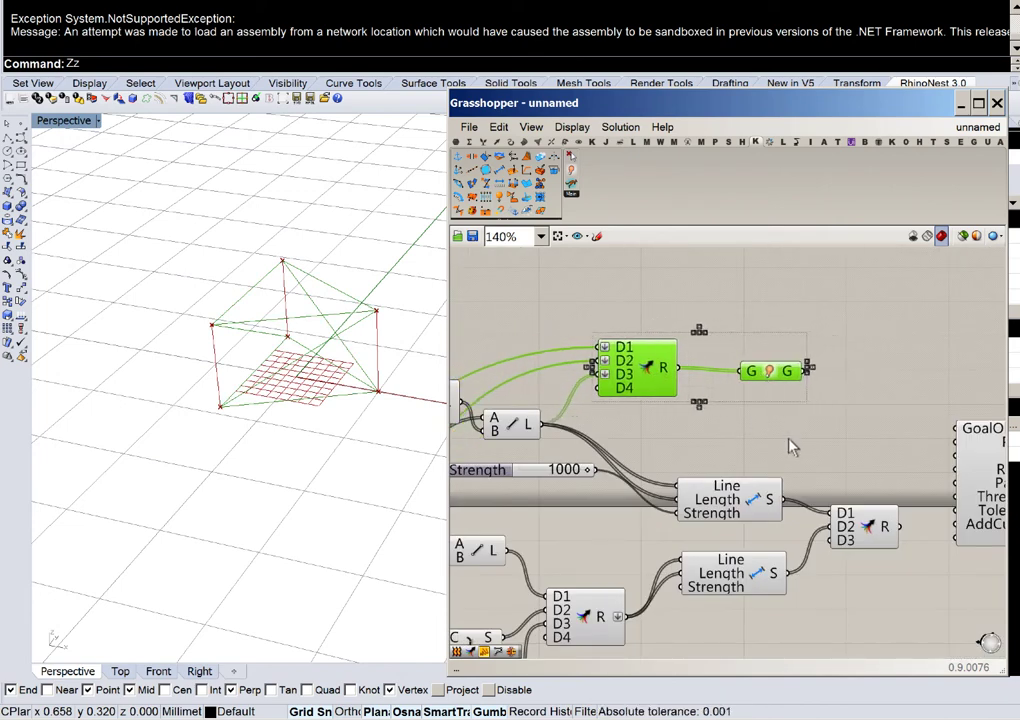
left_click(792, 442)
Step: Insert a new first input in the springs' Merge component and flatten its D1, D2 and D3 inputs
scroll(839, 493, "up", 1)
left_click_drag(892, 543, 916, 501)
scroll(894, 499, "up", 5)
scroll(897, 508, "up", 5)
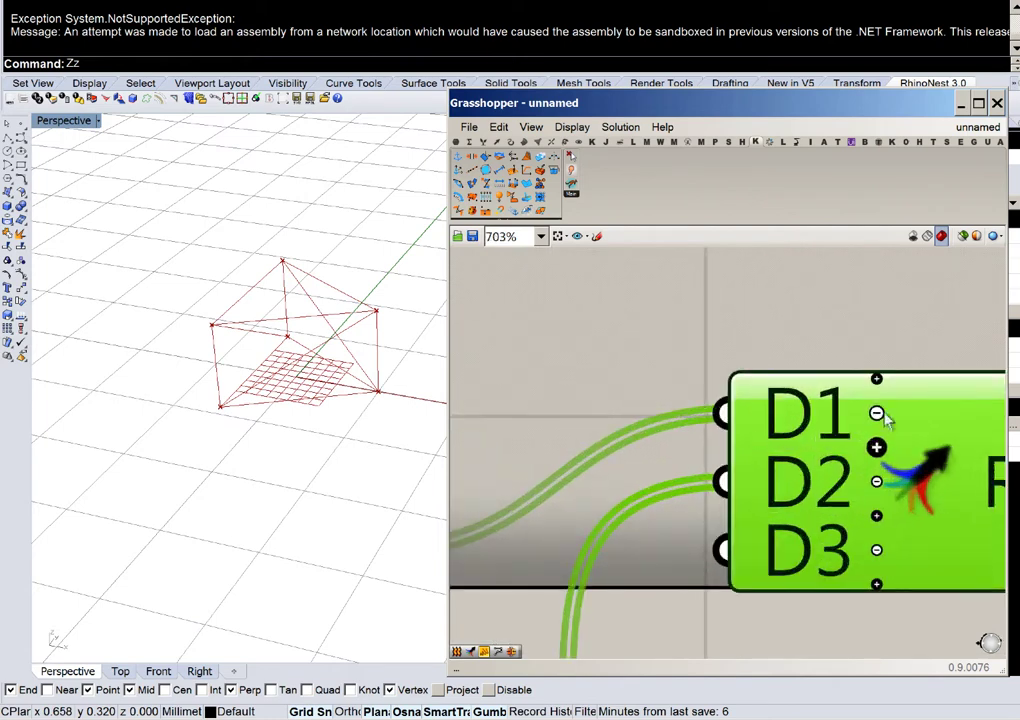
left_click(877, 377)
right_click(822, 369)
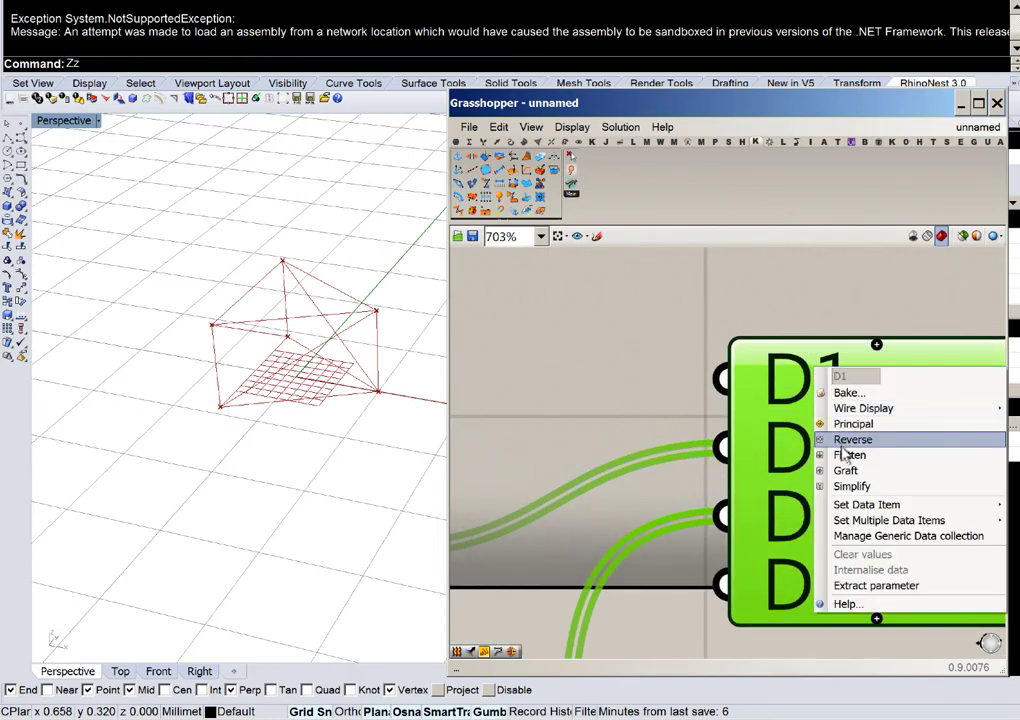
left_click(849, 455)
right_click(814, 448)
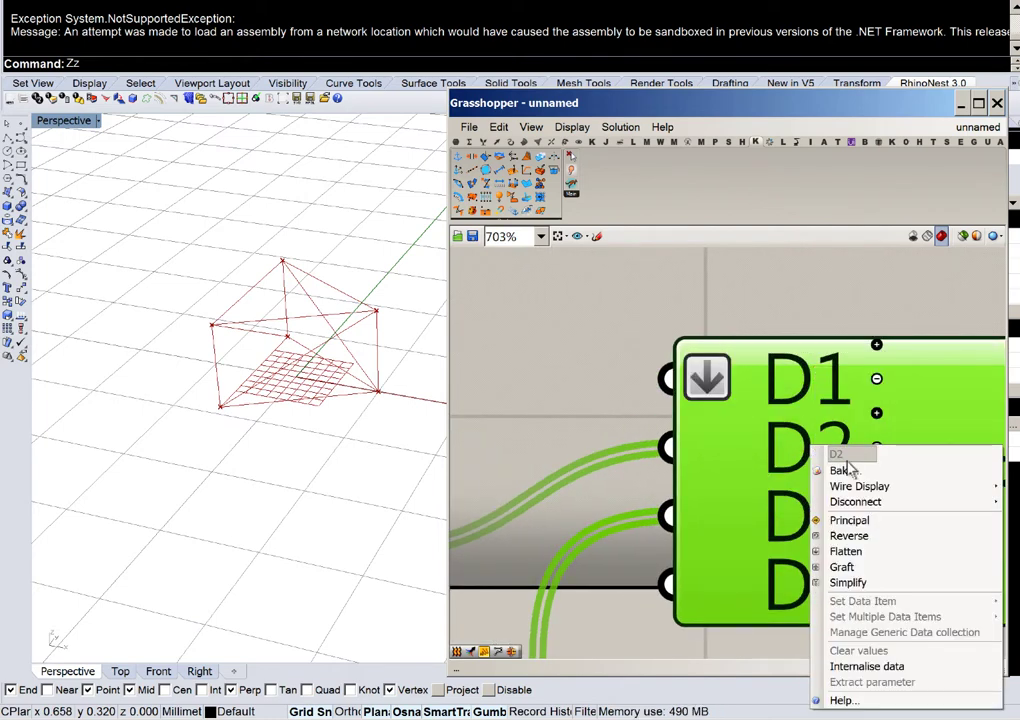
left_click(850, 551)
right_click(805, 513)
left_click(830, 561)
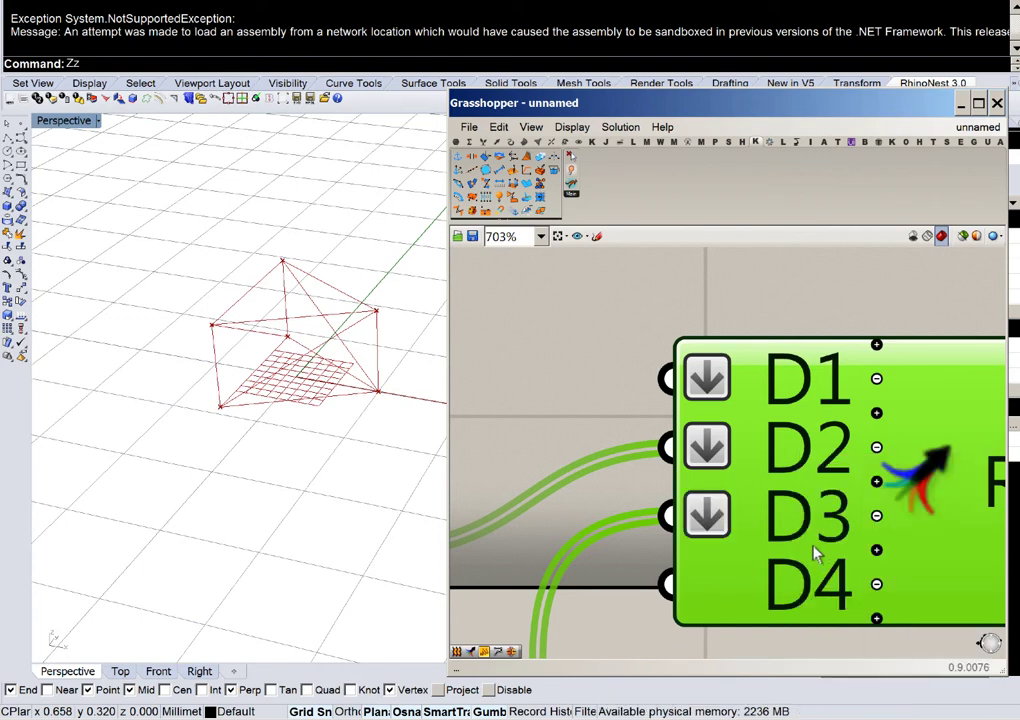
Step: Wire the Show output into the springs' Merge D1 input and its result into the solver's GoalObjects, then reposition the solver
scroll(830, 548, "down", 6)
left_click_drag(712, 338, 772, 490)
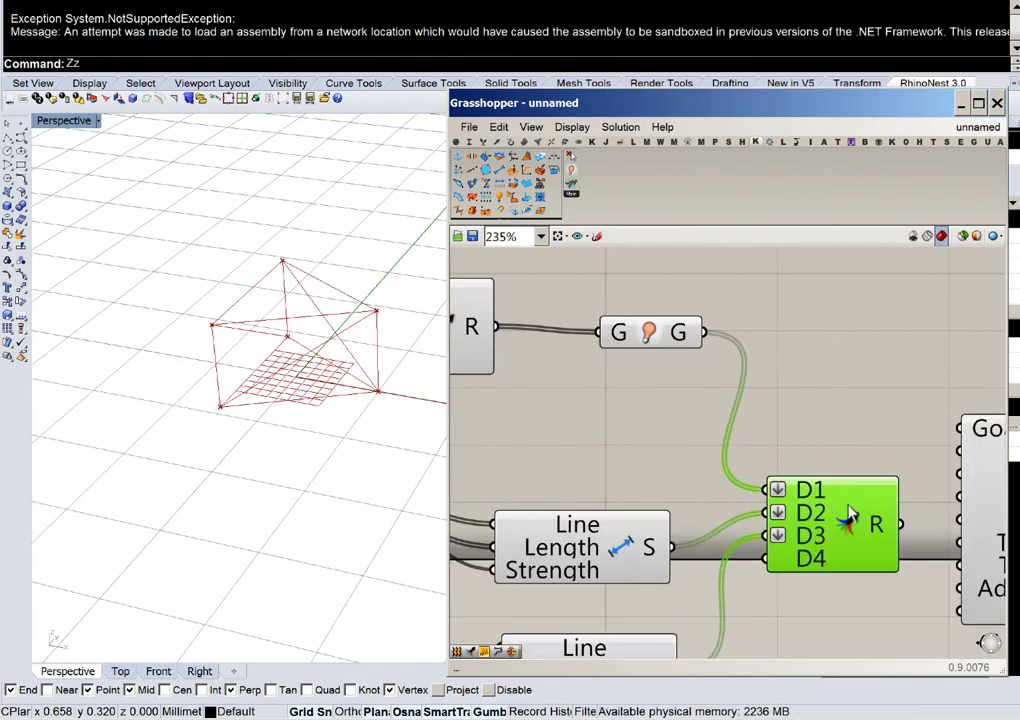
right_click_drag(879, 521, 733, 488)
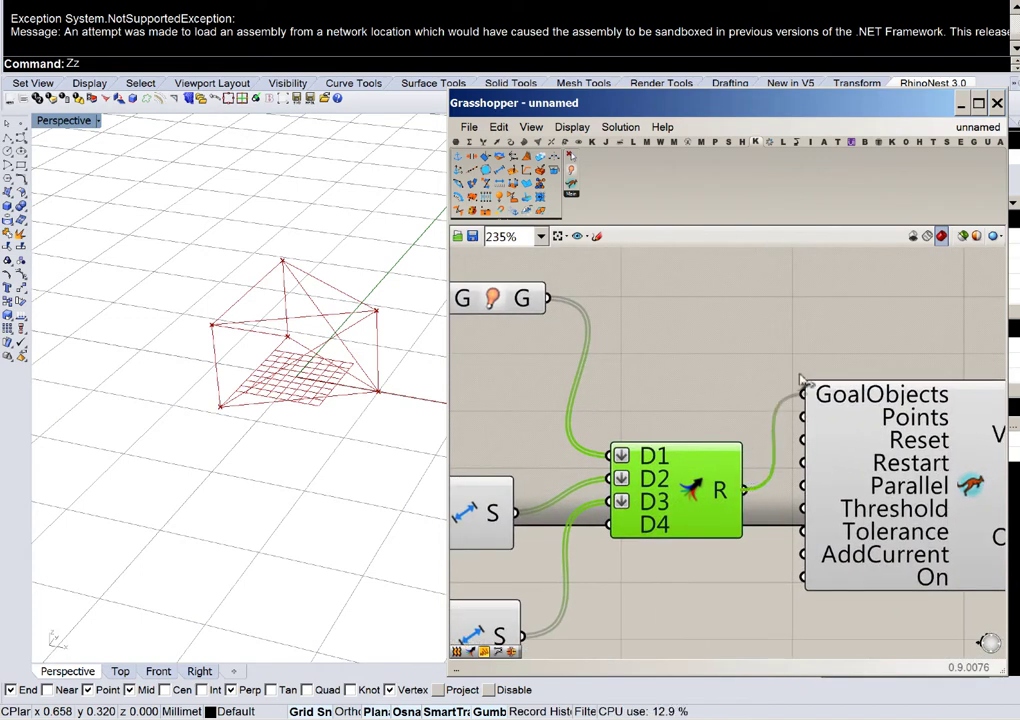
scroll(842, 394, "down", 3)
scroll(598, 304, "down", 1)
left_click_drag(614, 350, 684, 381)
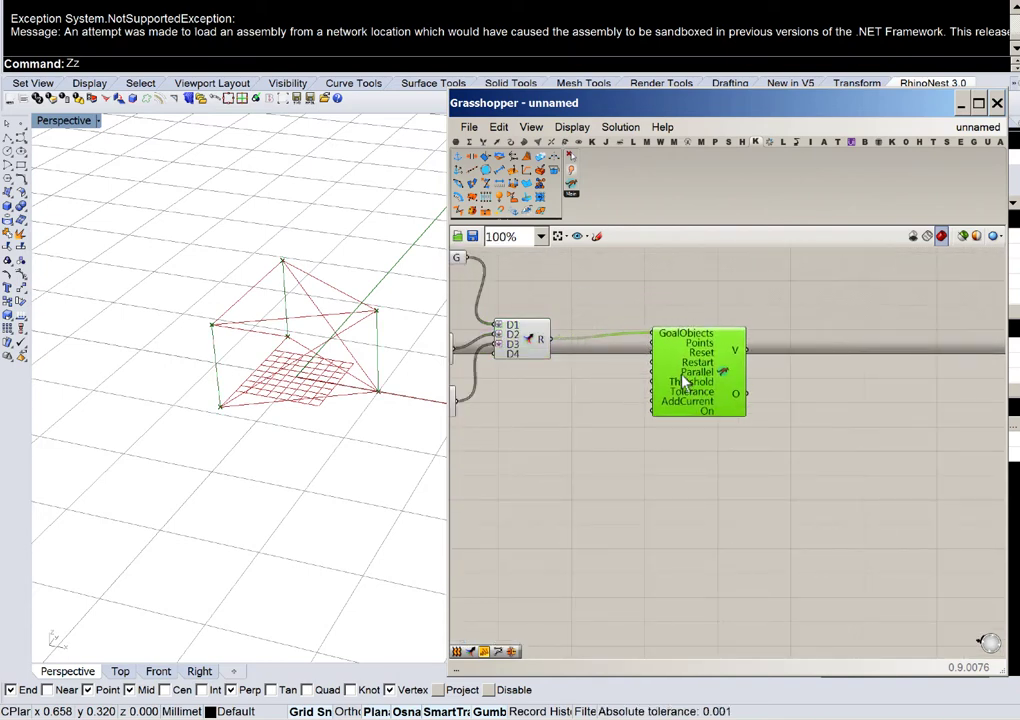
Step: Add a Boolean Toggle below the solver, connect it to the On input and set it to True
right_click_drag(699, 394, 770, 424)
scroll(735, 418, "up", 3)
double_click(651, 512)
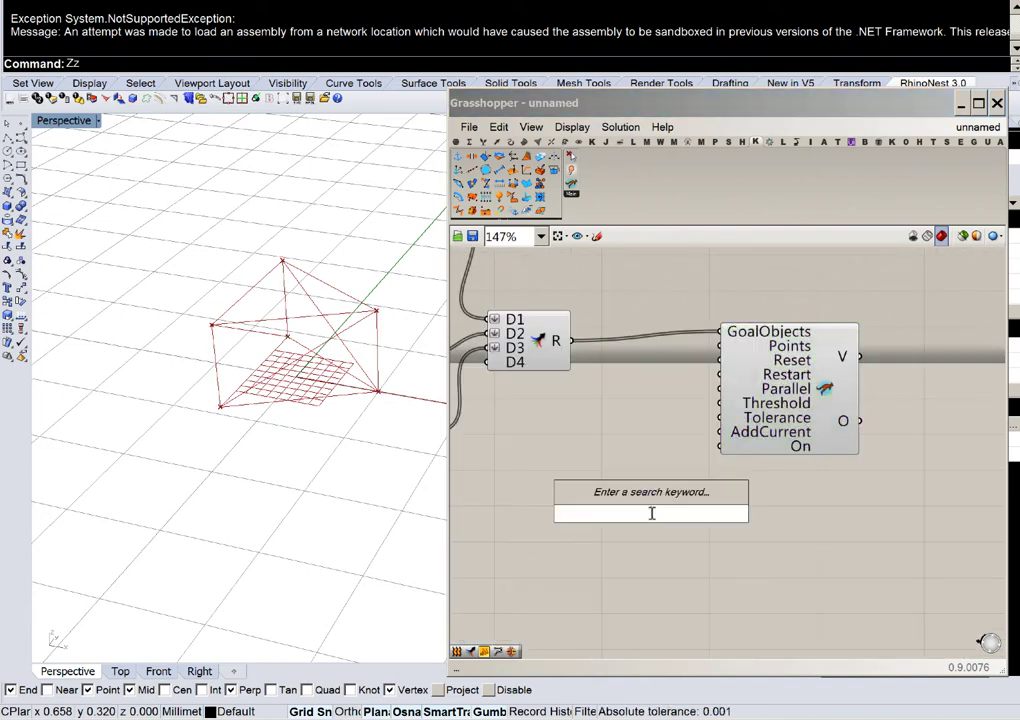
type("boolean")
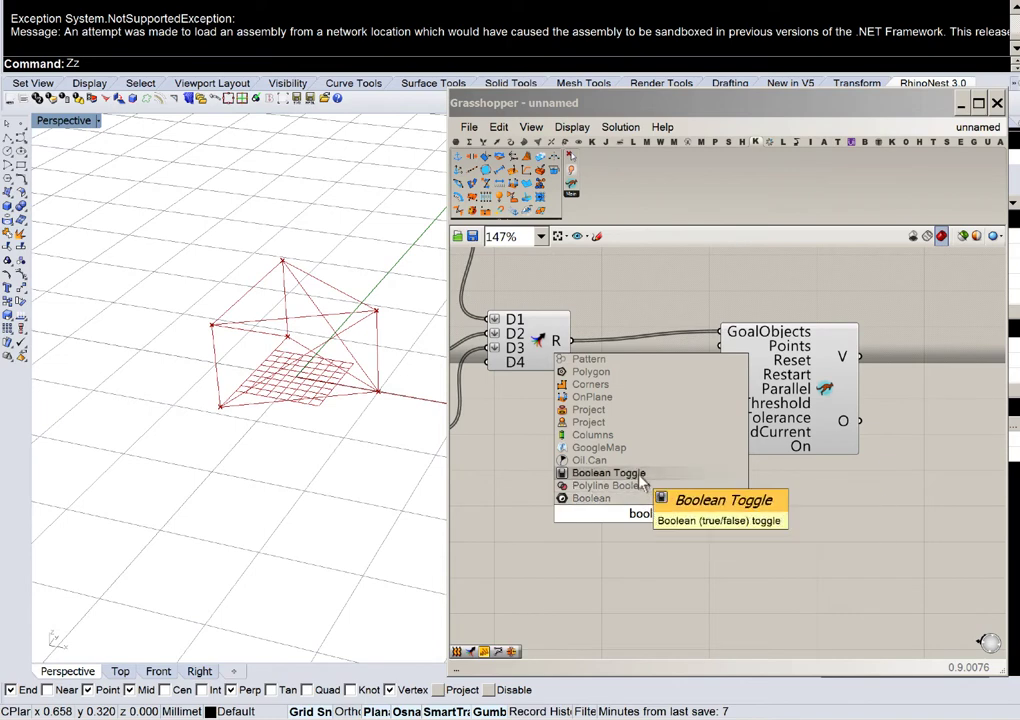
left_click(609, 473)
scroll(686, 490, "up", 2)
left_click_drag(710, 529, 737, 430)
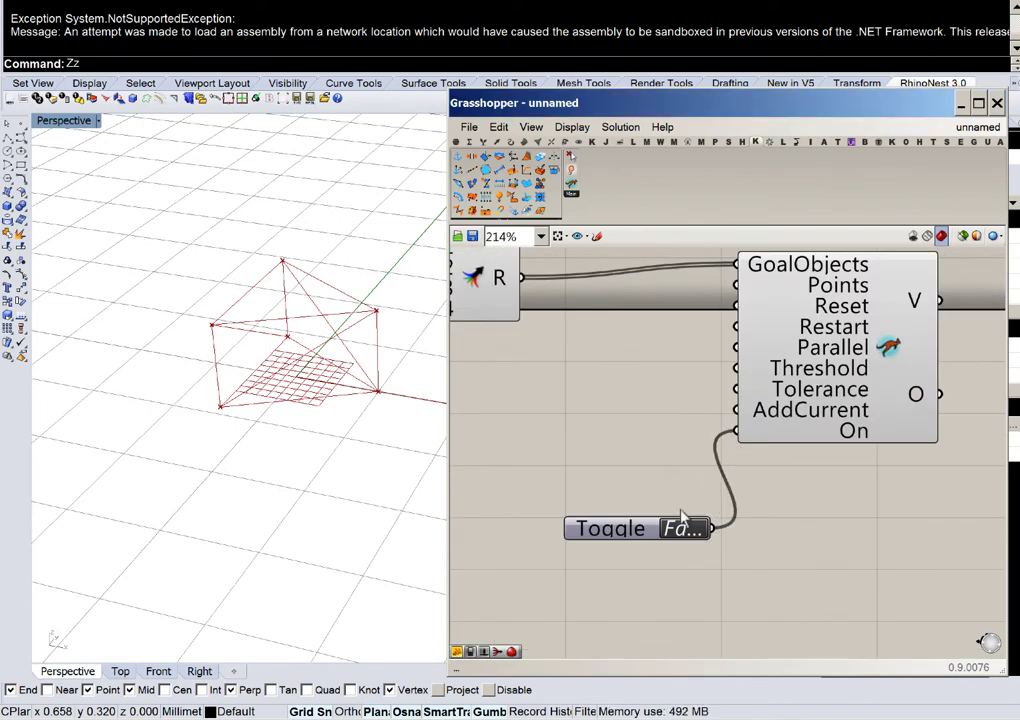
double_click(680, 533)
scroll(628, 477, "down", 2)
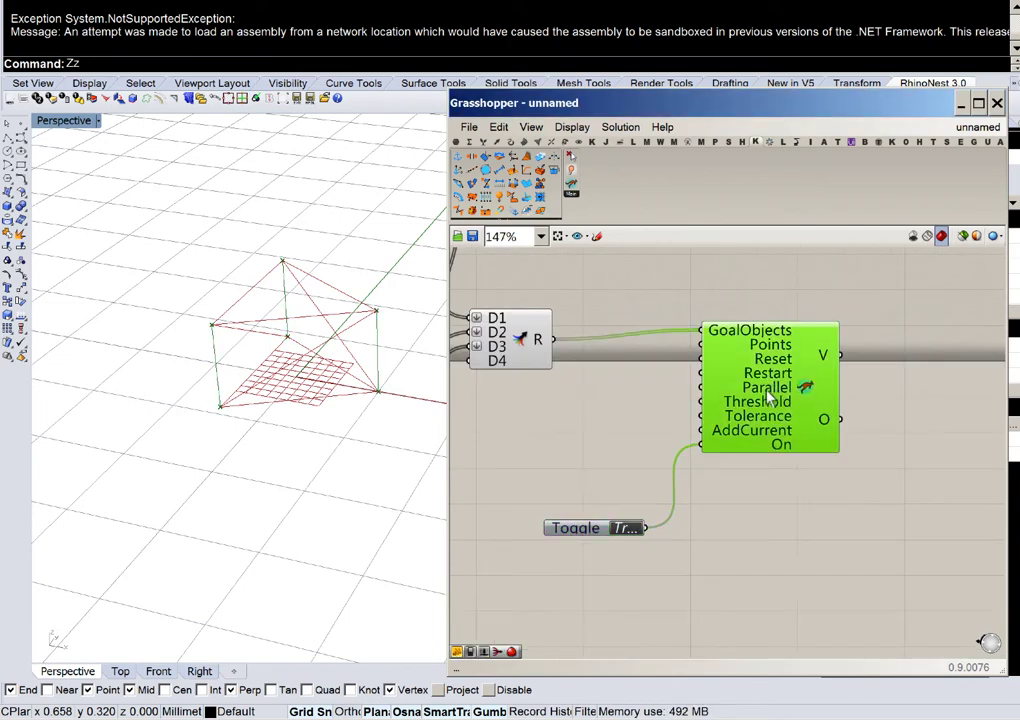
Step: Add a Button component and connect it to the solver's Reset input
scroll(767, 389, "up", 1)
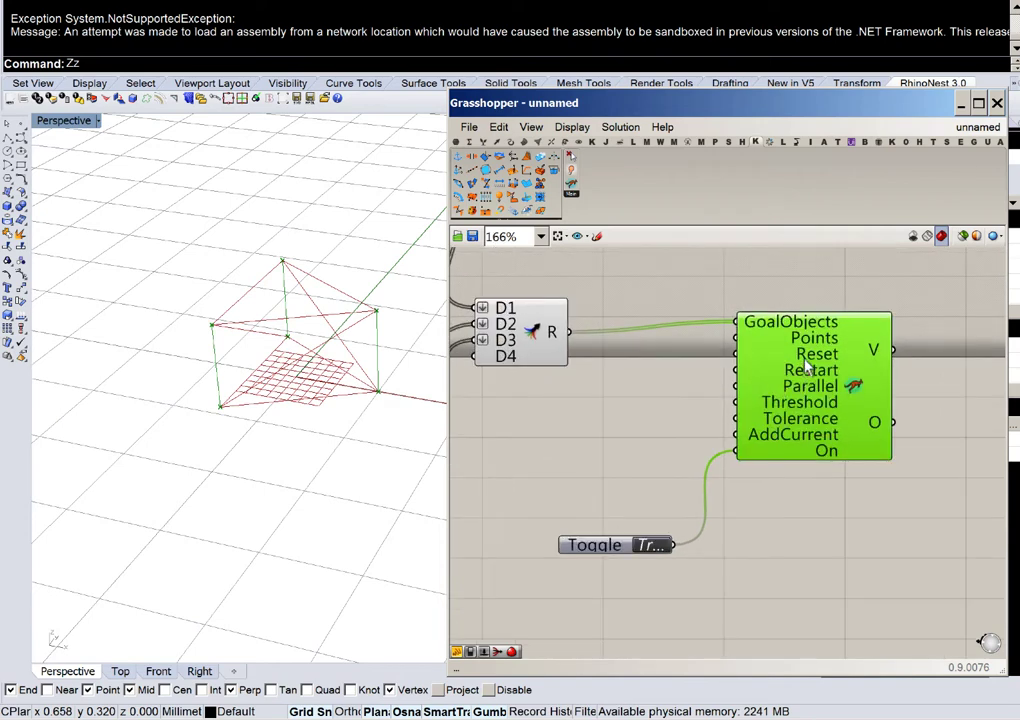
double_click(620, 451)
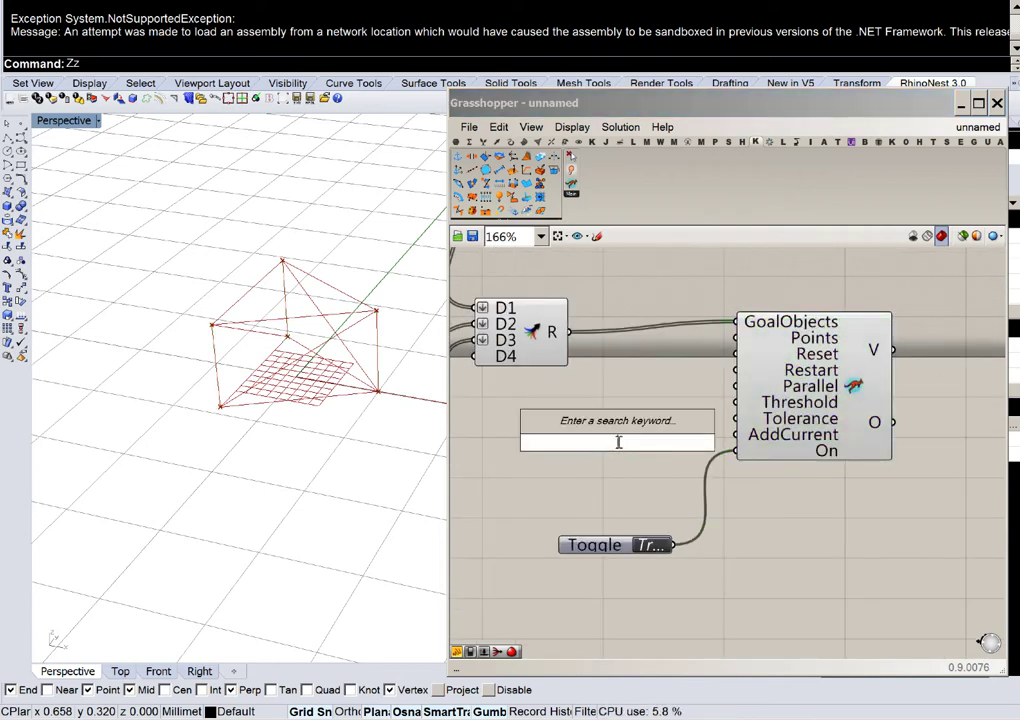
type("button")
key("Return")
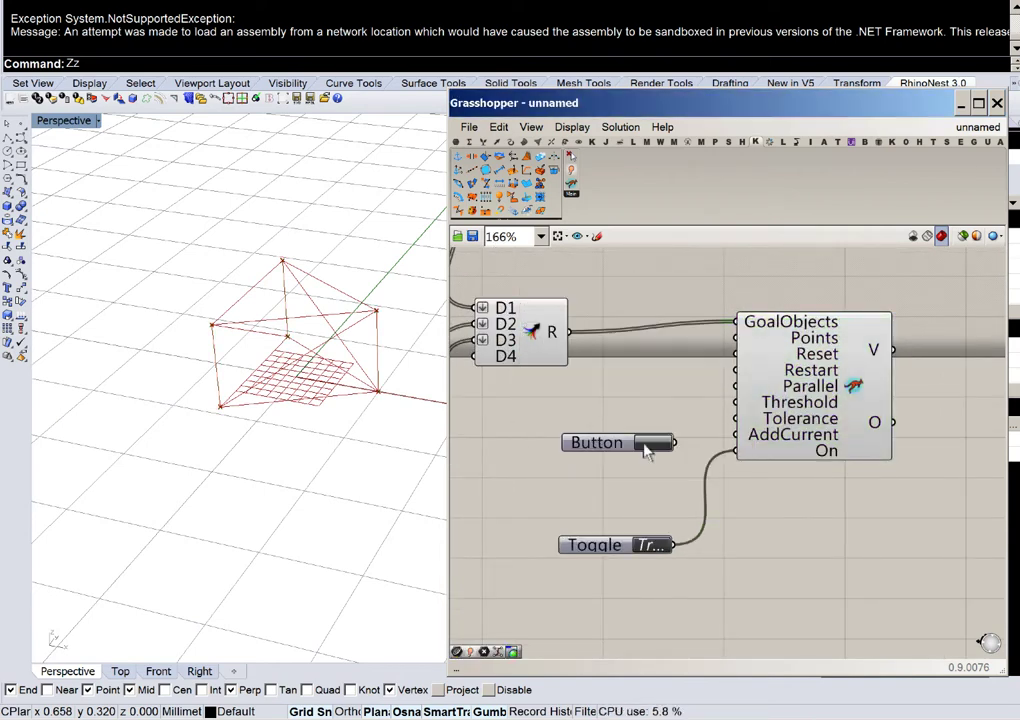
left_click_drag(706, 420, 752, 362)
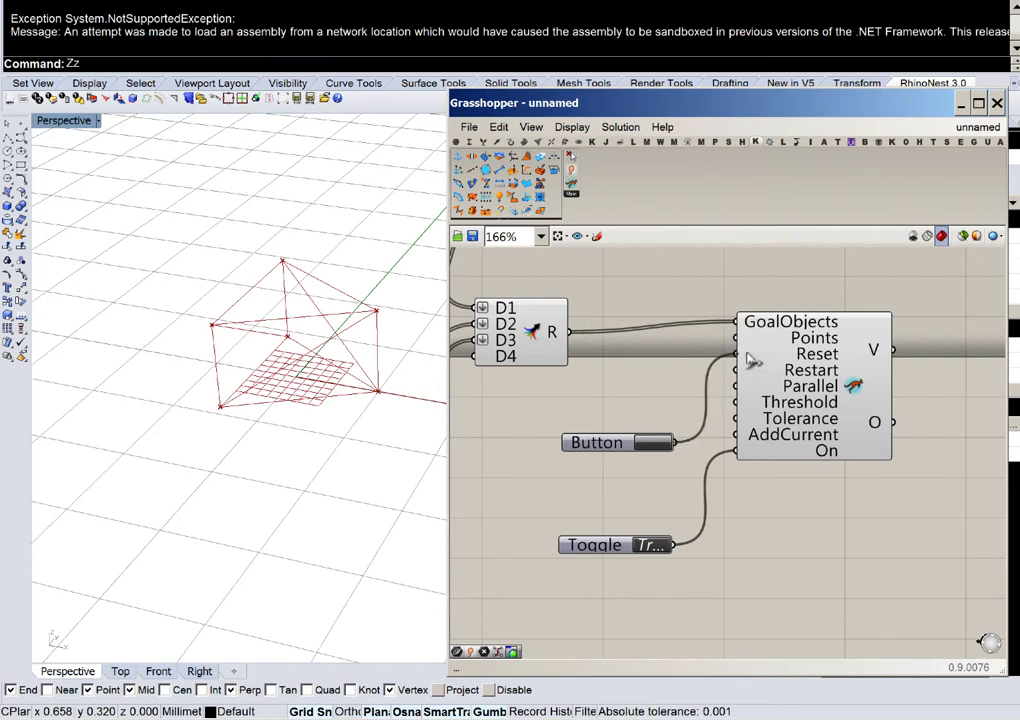
Step: Disable the preview of the line, merge, spring and Show components that feed the solver
scroll(641, 379, "down", 5)
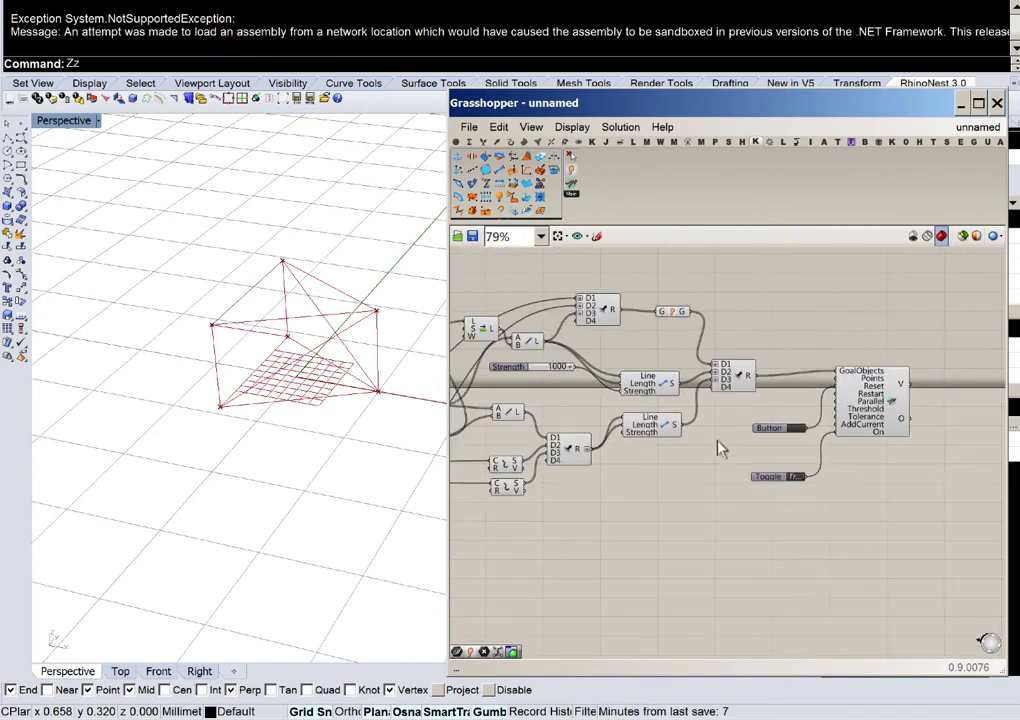
left_click_drag(719, 446, 477, 280)
middle_click(501, 298)
left_click(530, 272)
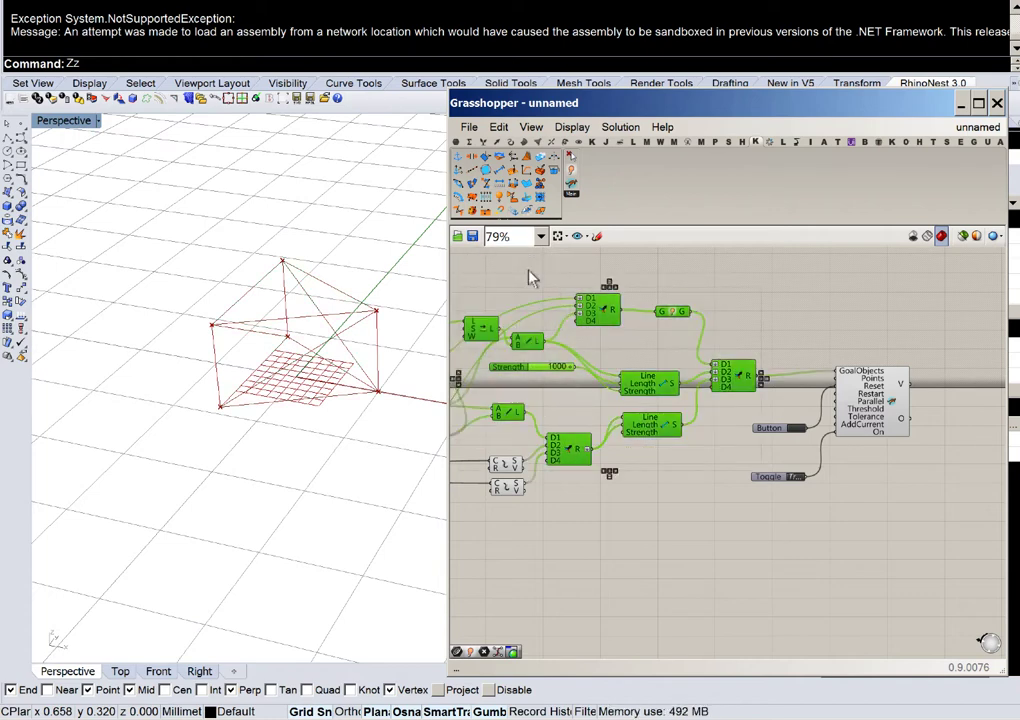
left_click(585, 530)
Step: Disconnect the merged edges from the Length input of the edge spring component
scroll(578, 474, "up", 1)
mouse_move(577, 468)
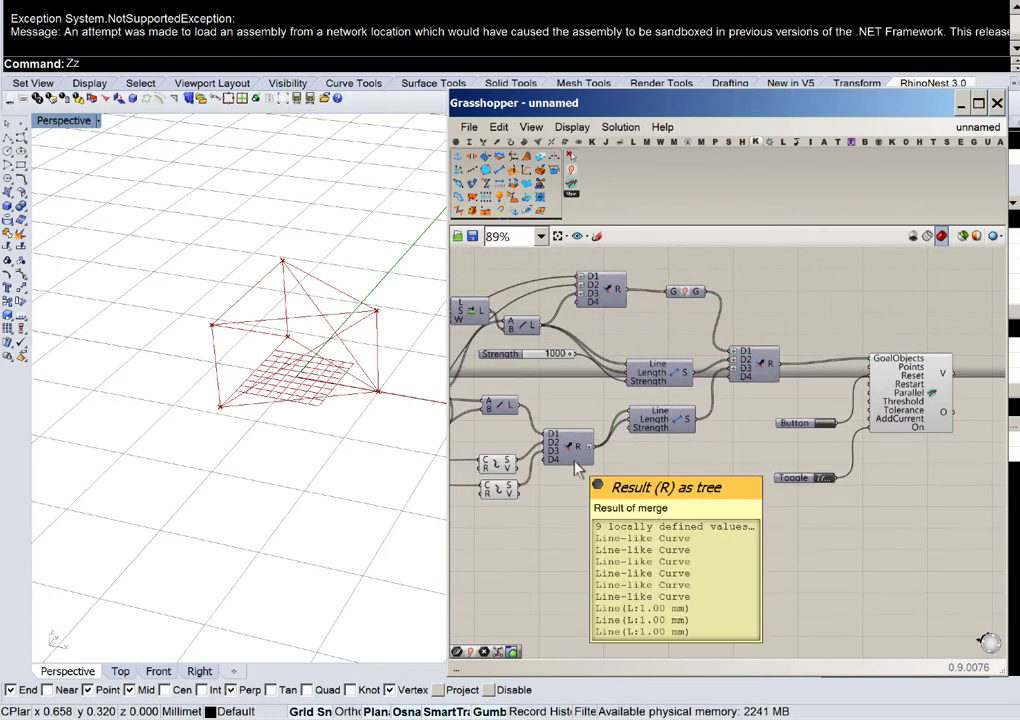
scroll(628, 449, "up", 4)
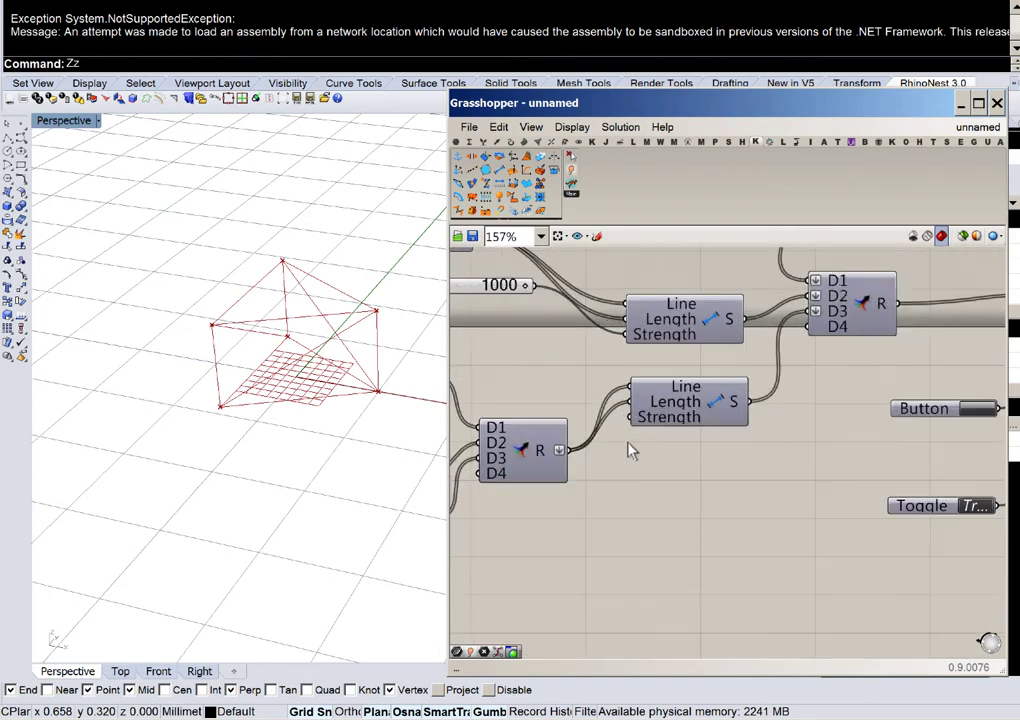
right_click(653, 399)
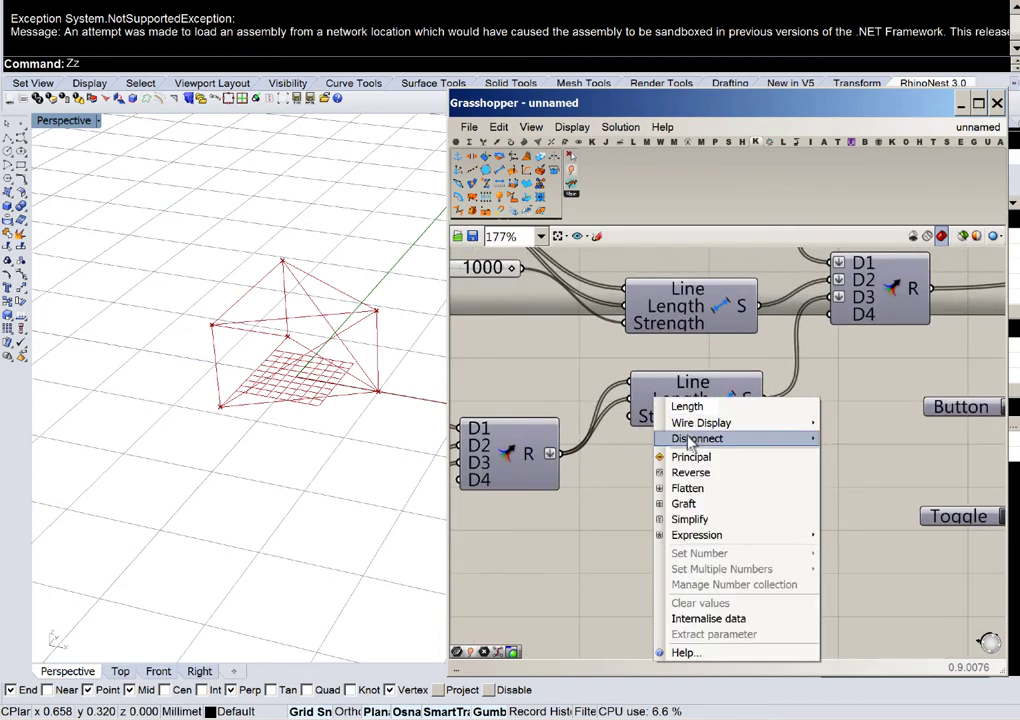
mouse_move(690, 438)
left_click(863, 448)
scroll(610, 440, "down", 3)
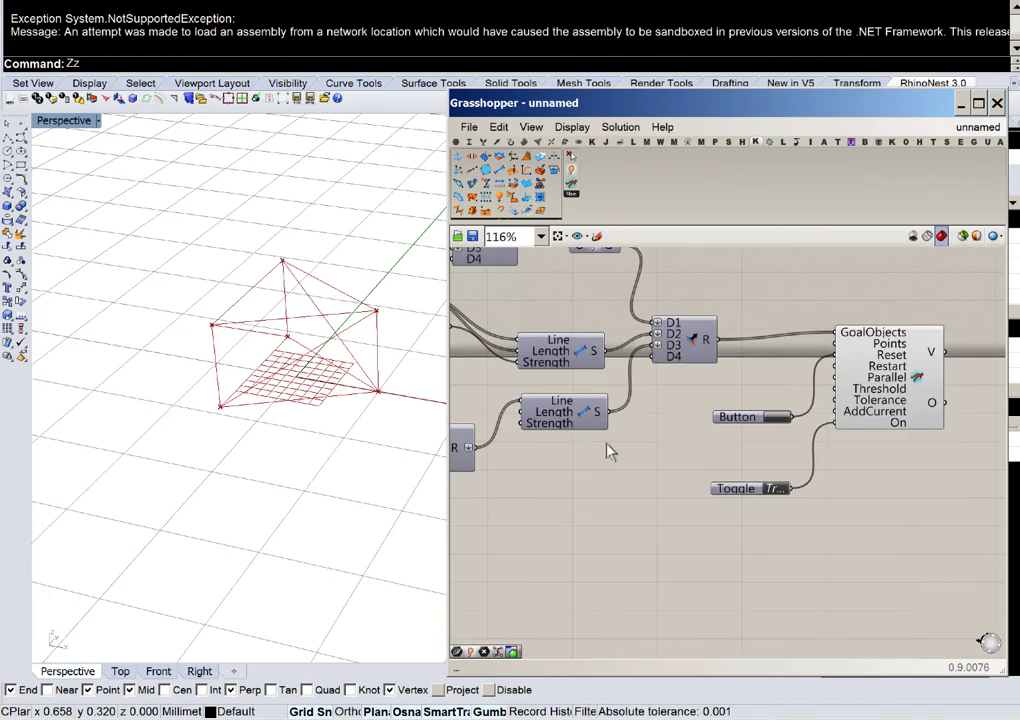
right_click_drag(714, 410, 727, 406)
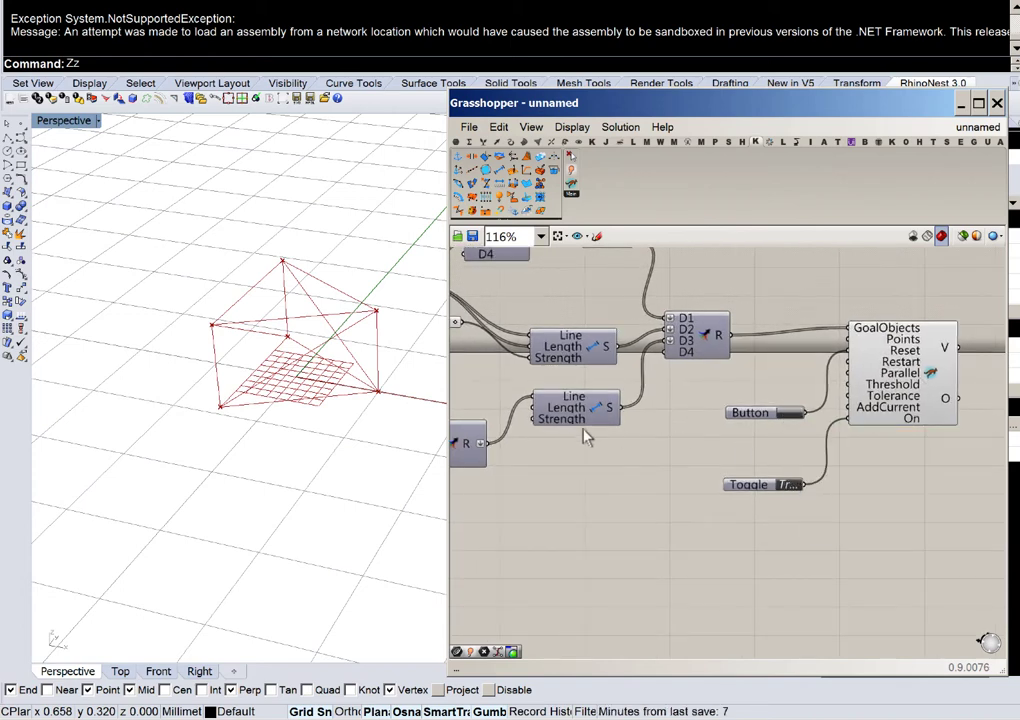
Step: Disable the preview of the remaining upstream geometry components, from the polygon through the Explode components
scroll(706, 366, "down", 4)
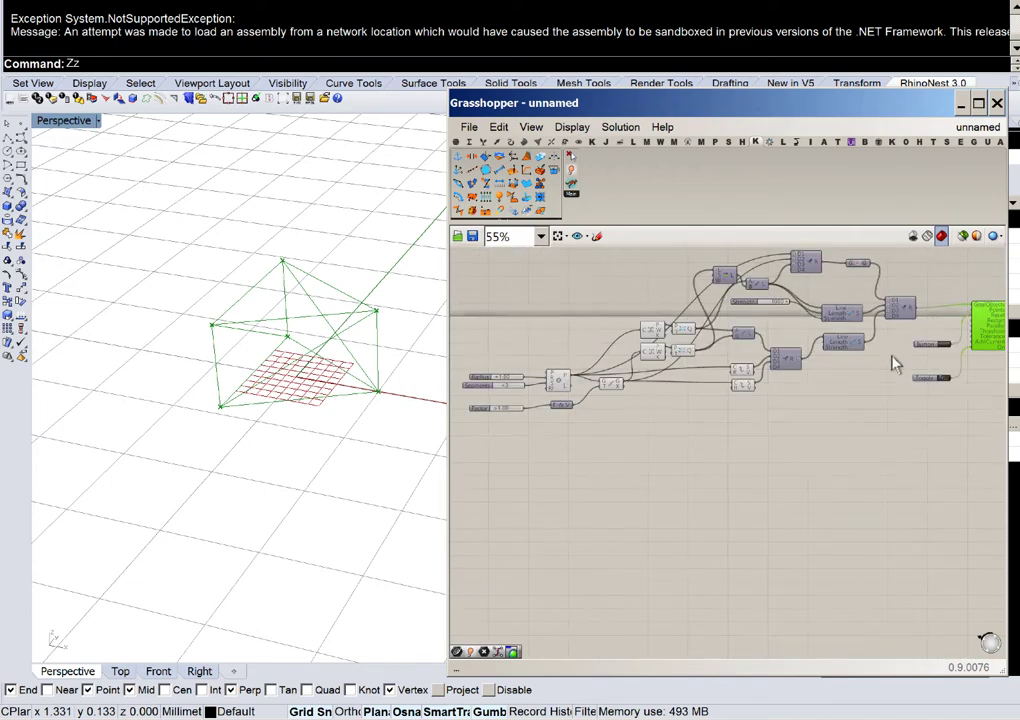
left_click_drag(979, 485, 519, 289)
middle_click(590, 368)
left_click(619, 337)
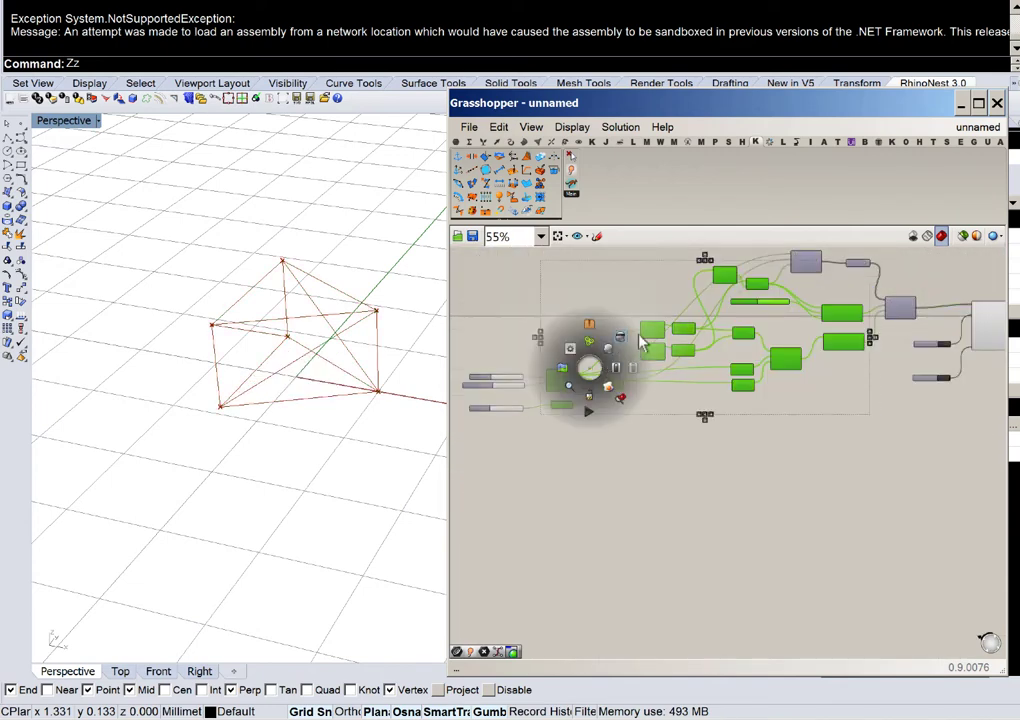
Step: Add a curve Length component below the edges' Merge component and feed it the merged edge curves
right_click_drag(795, 357, 639, 368)
scroll(647, 366, "up", 2)
left_click(661, 466)
scroll(682, 409, "up", 2)
double_click(689, 418)
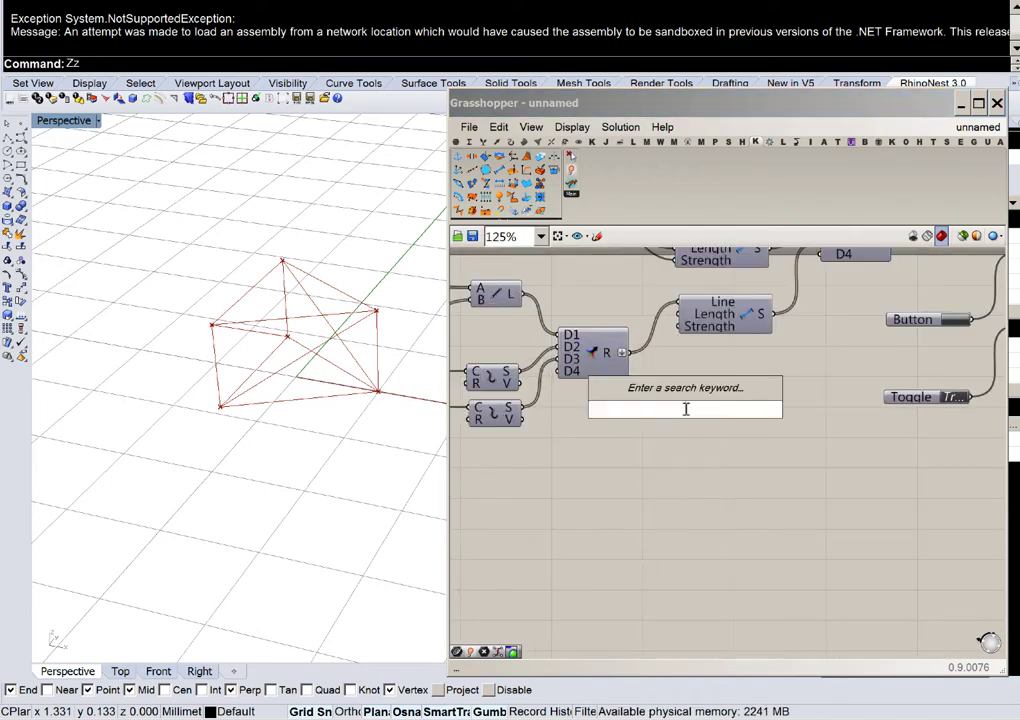
type("length")
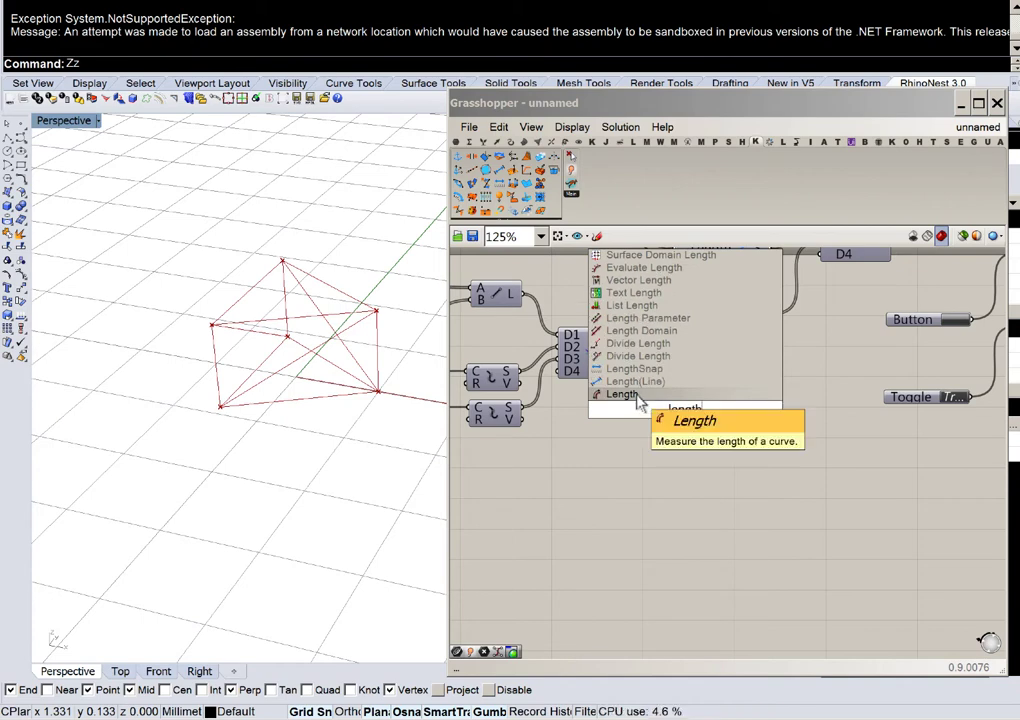
left_click(656, 412)
scroll(625, 362, "up", 2)
Step: Add a Multiplication component and place it beside the Length component, below the edge spring
left_click(665, 510)
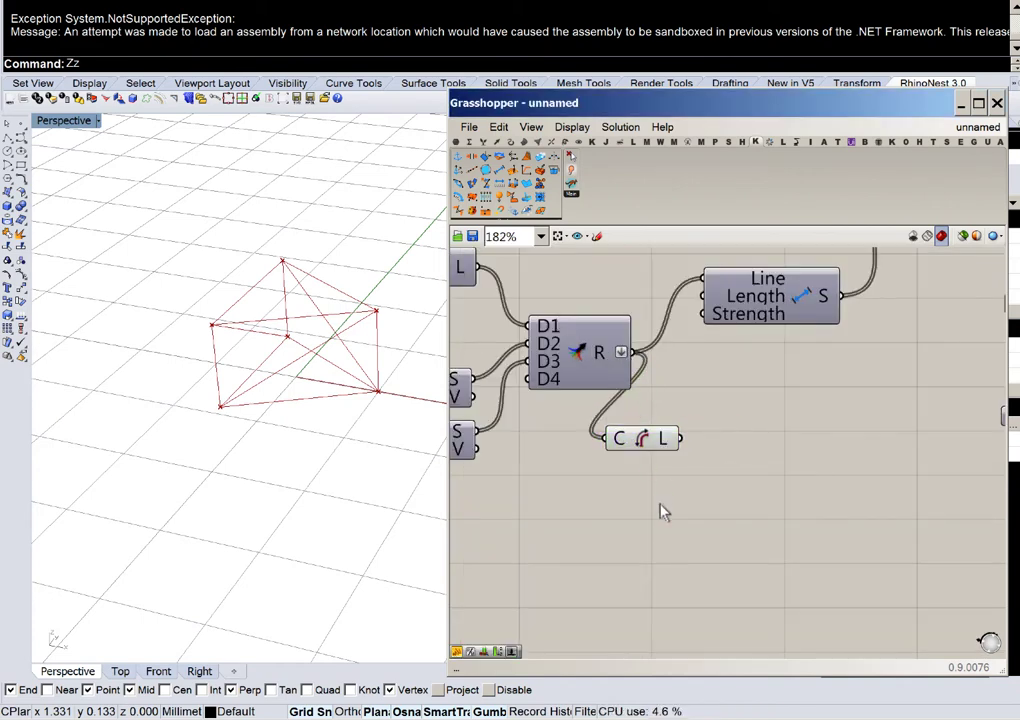
double_click(660, 503)
type("mu")
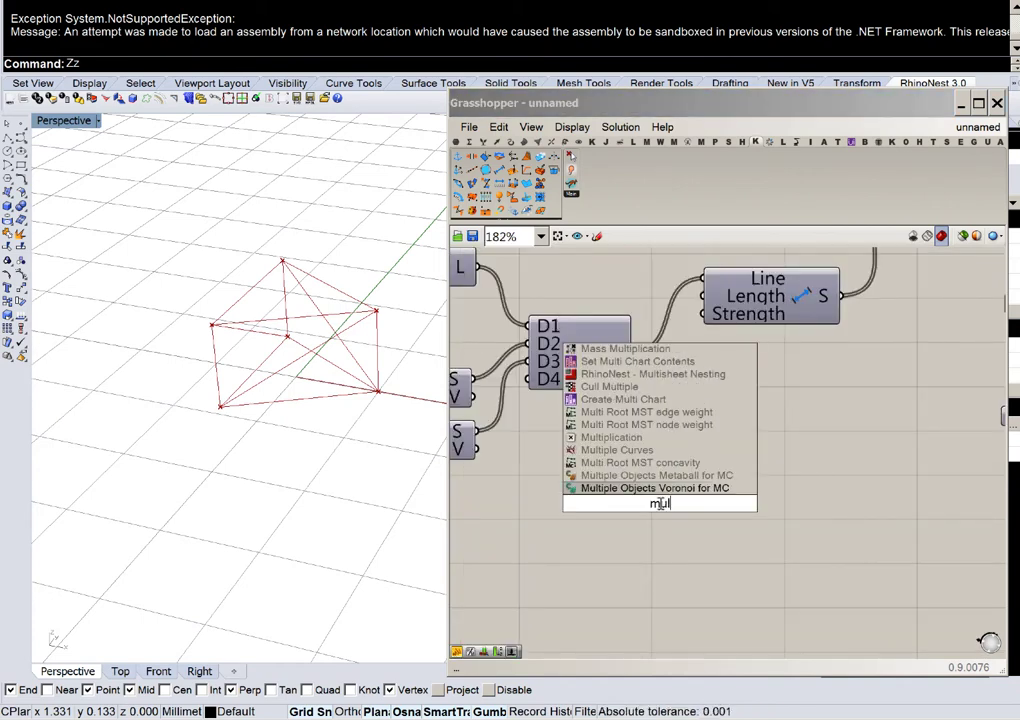
left_click(640, 438)
left_click_drag(664, 490, 773, 480)
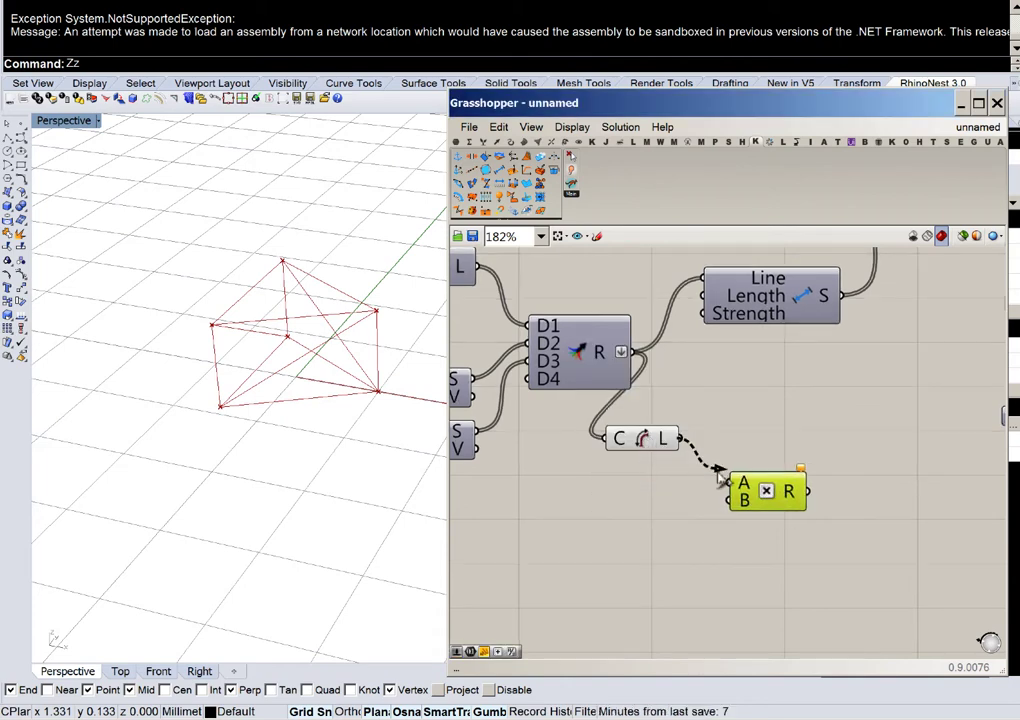
Step: Multiply the edge lengths by a new 1.000 number slider and feed the result into the edge spring's Length input
double_click(588, 545)
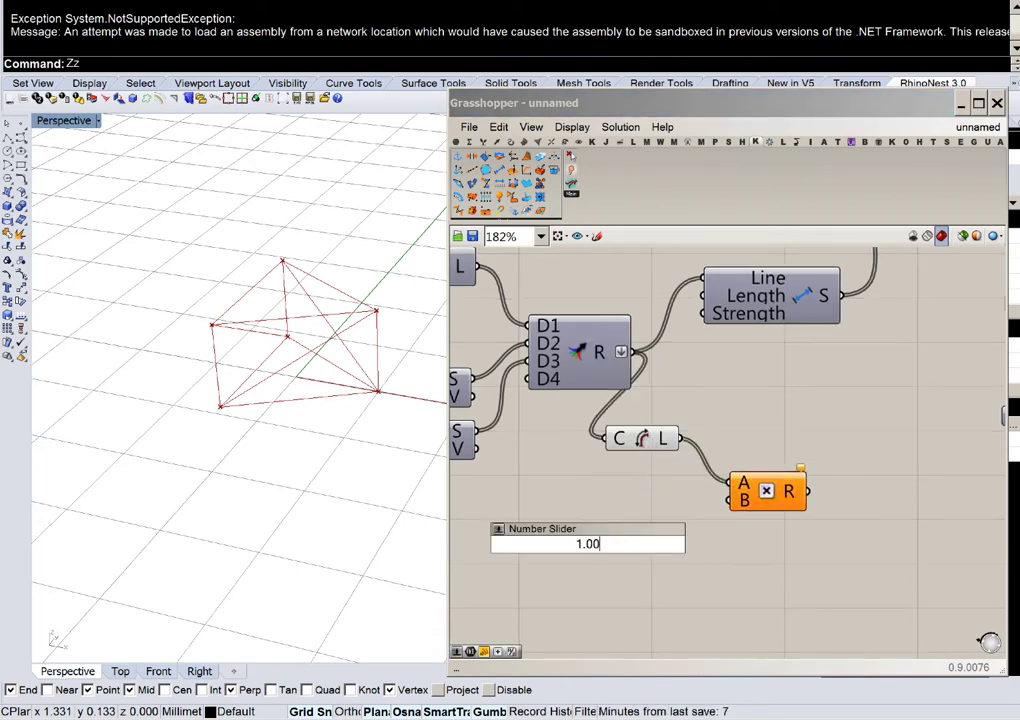
key("Return")
scroll(590, 578, "up", 2)
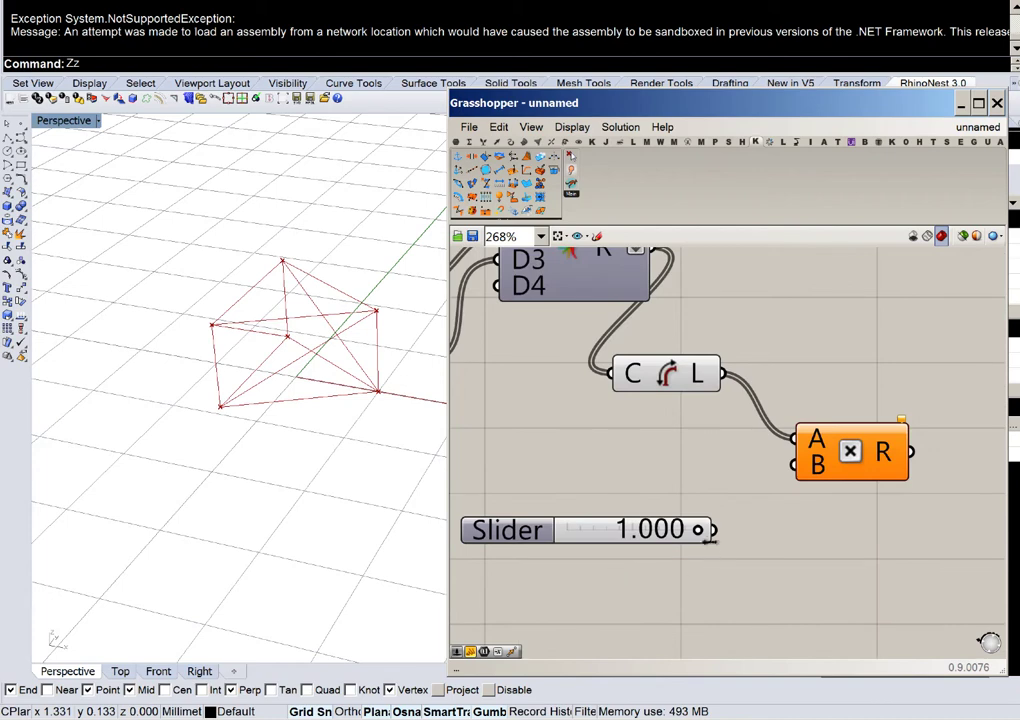
left_click_drag(770, 488, 795, 465)
scroll(724, 630, "down", 4)
left_click_drag(787, 545, 765, 513)
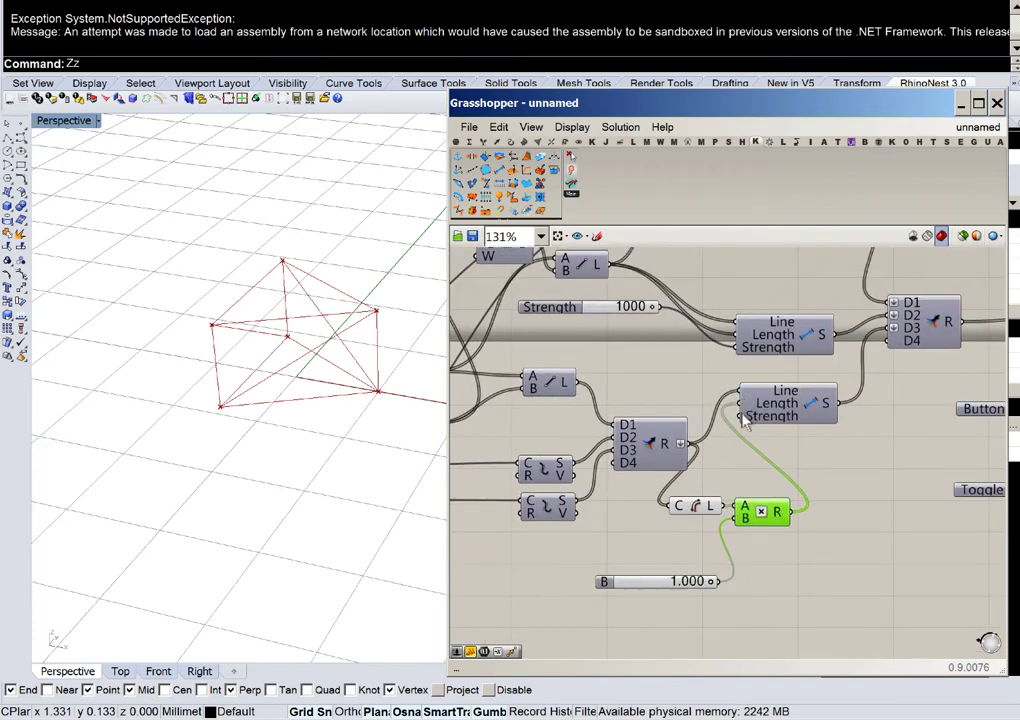
Step: Test the edge length multiplier by lowering its slider to 0.387 and restoring it to 1.000
scroll(705, 580, "up", 4)
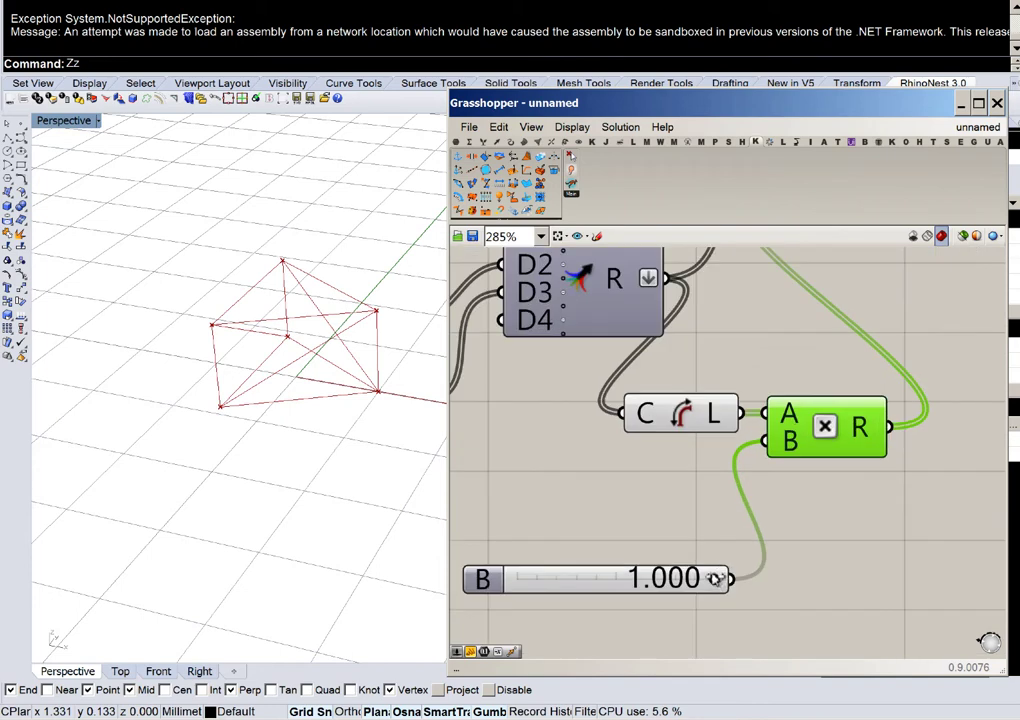
left_click_drag(716, 578, 595, 580)
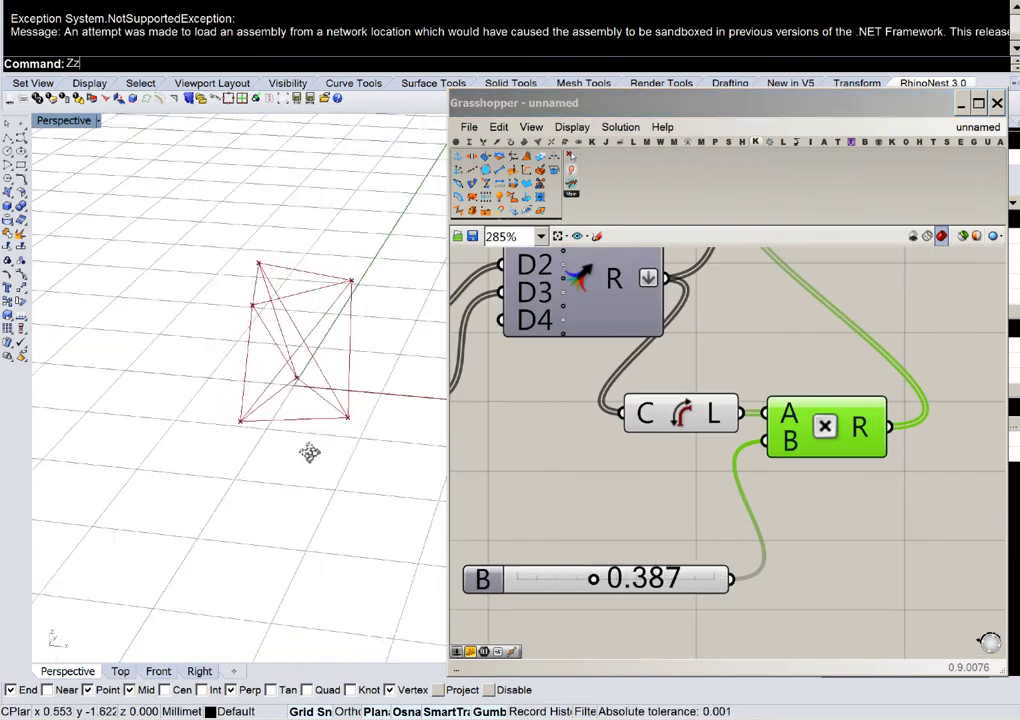
right_click_drag(309, 453, 276, 458)
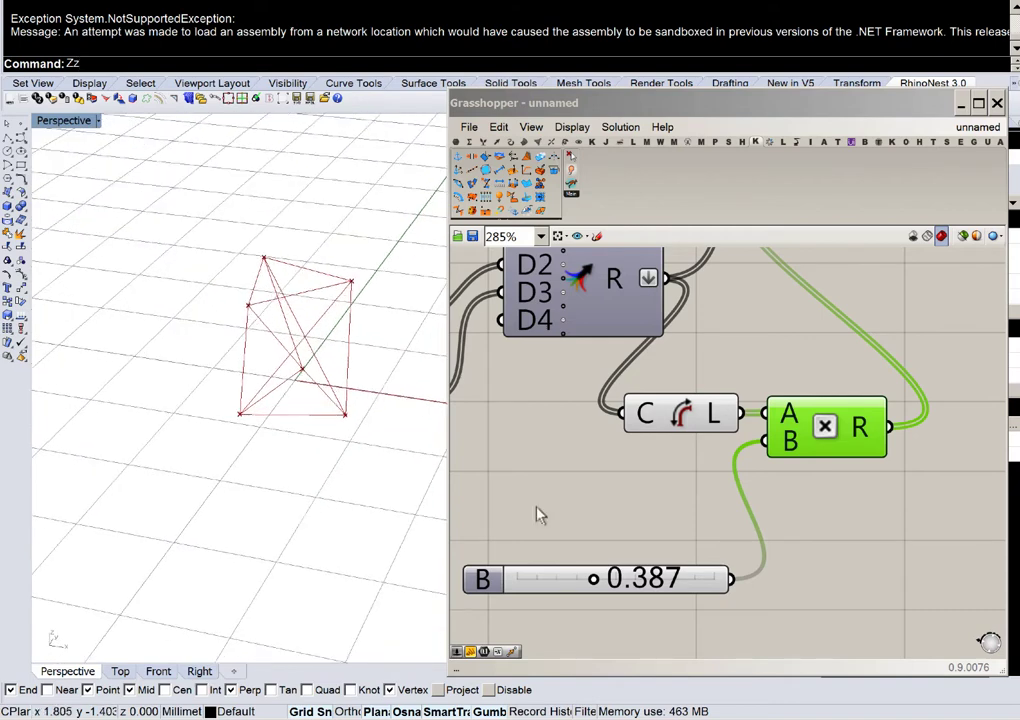
left_click_drag(594, 580, 752, 532)
right_click_drag(410, 450, 319, 422)
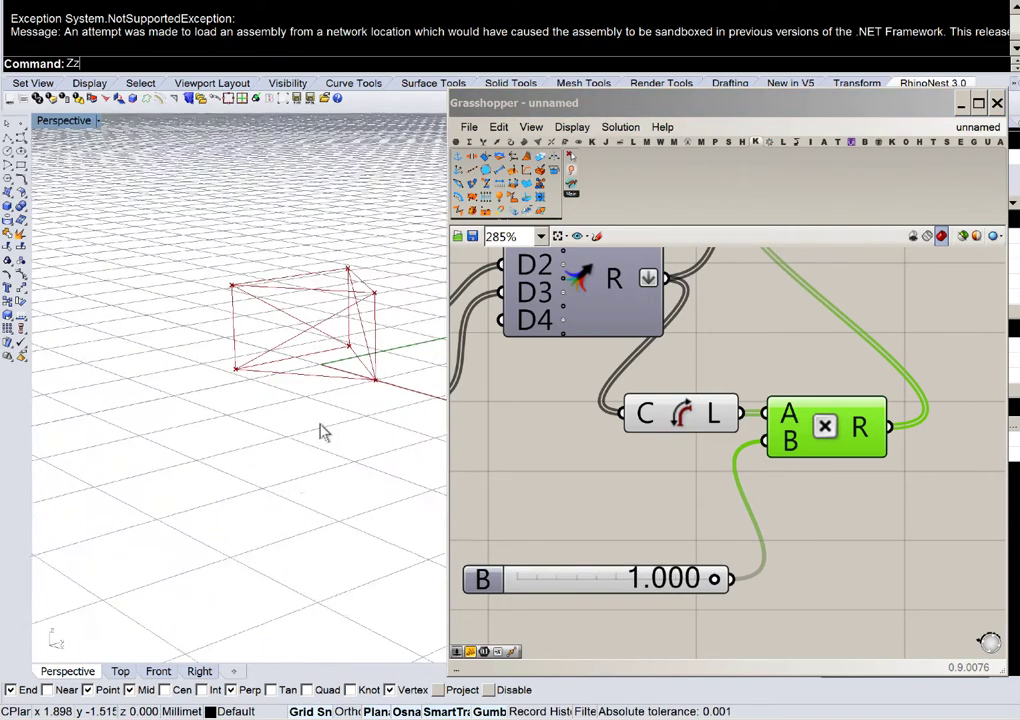
scroll(332, 388, "down", 8)
scroll(332, 380, "up", 10)
right_click_drag(332, 379, 331, 397)
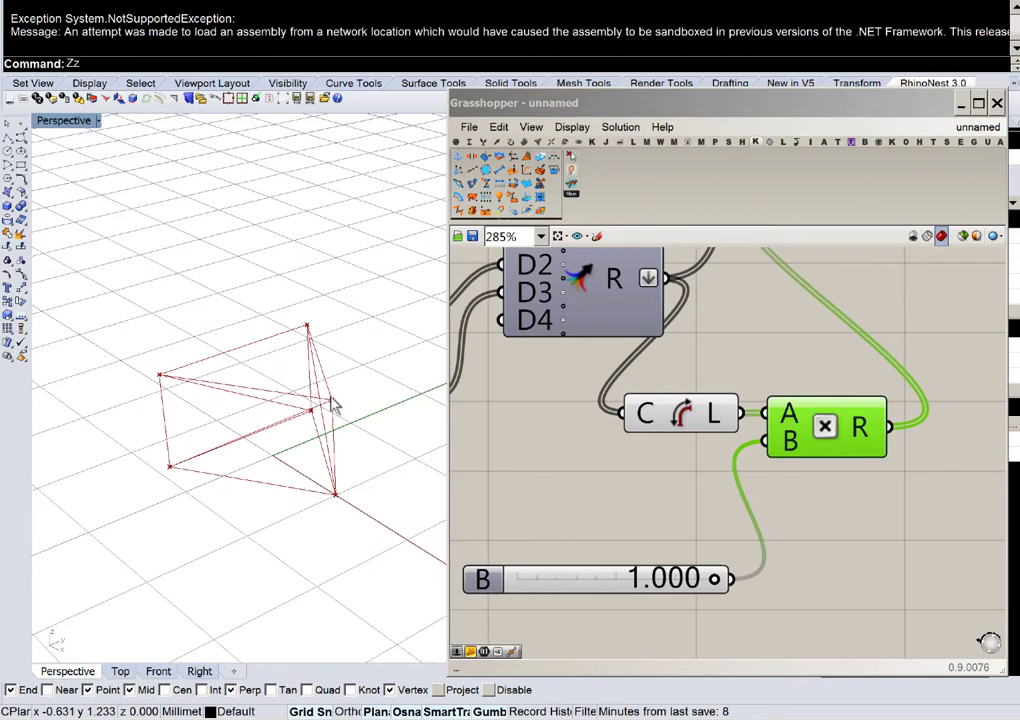
Step: Examine the solver's V and O output lists and the merged goals that feed its GoalObjects input
scroll(550, 440, "down", 5)
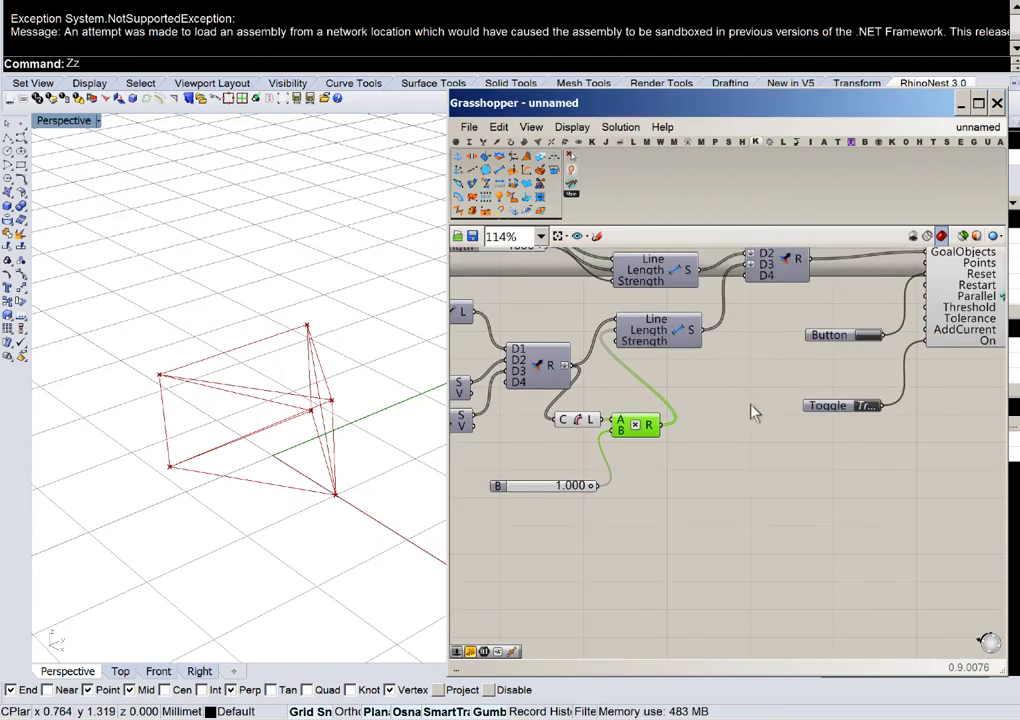
right_click_drag(927, 343, 648, 456)
scroll(785, 390, "up", 2)
mouse_move(726, 394)
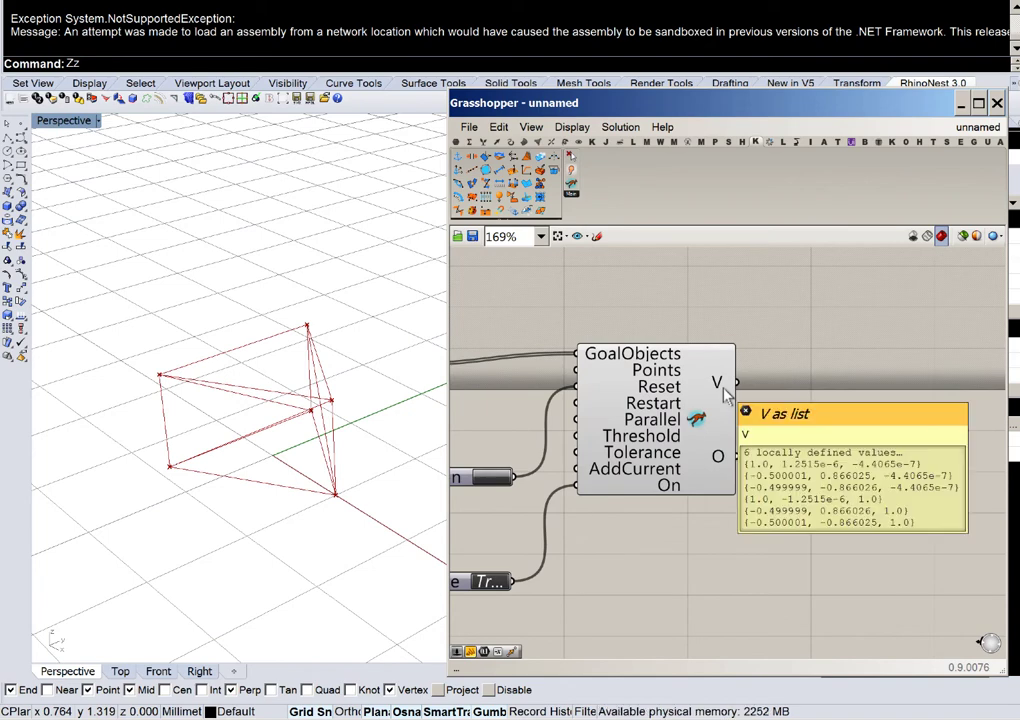
mouse_move(718, 459)
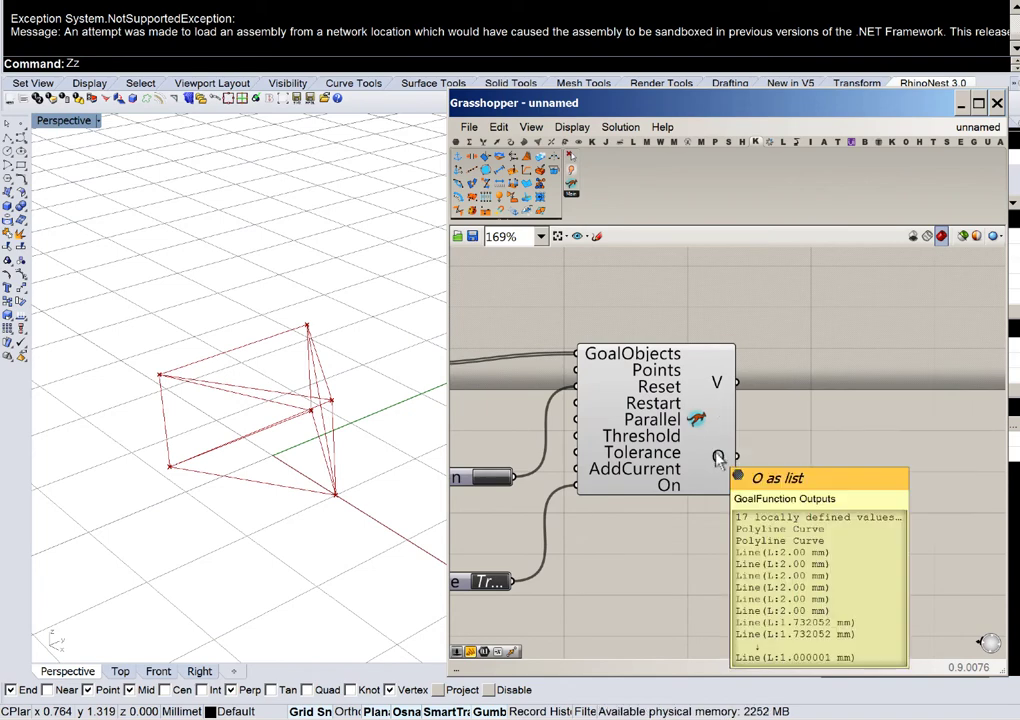
right_click_drag(716, 453, 867, 418)
scroll(867, 418, "down", 2)
mouse_move(625, 357)
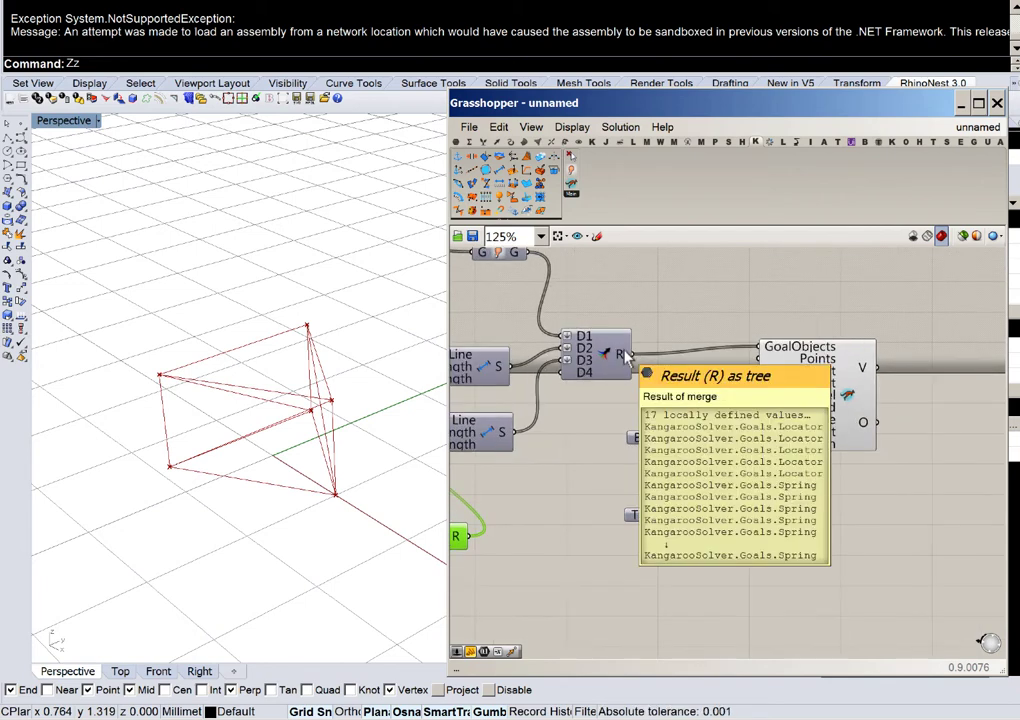
Step: Add a List Length component fed by the Merge that supplies the Show component, and place it above the solver's outputs
right_click_drag(630, 340, 703, 473)
right_click_drag(514, 370, 597, 374)
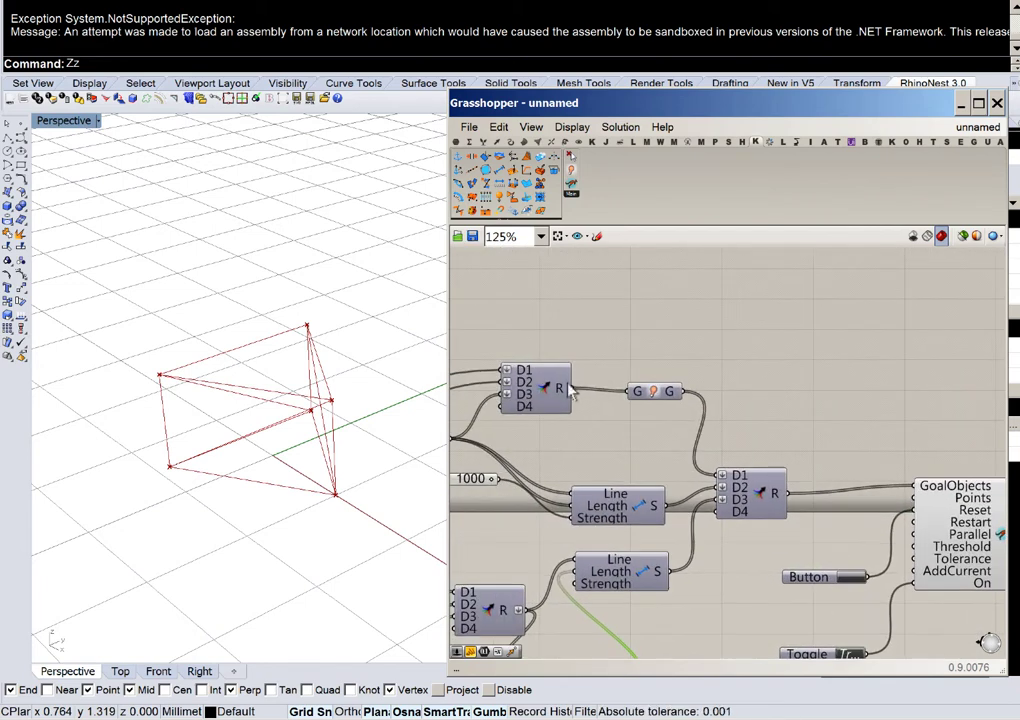
double_click(628, 355)
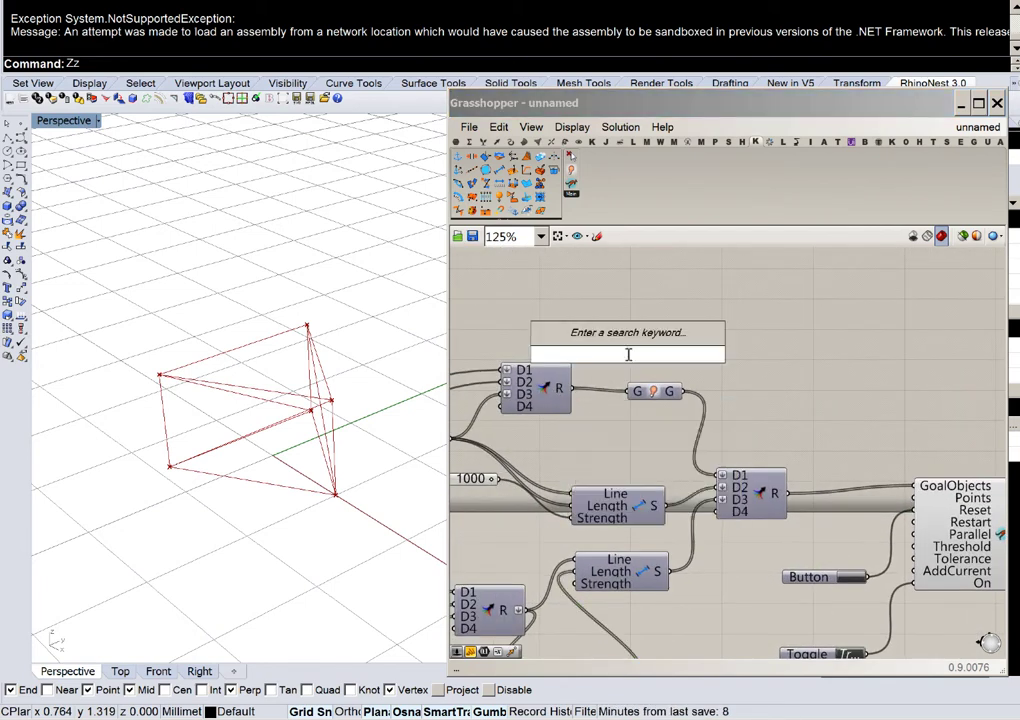
type("length")
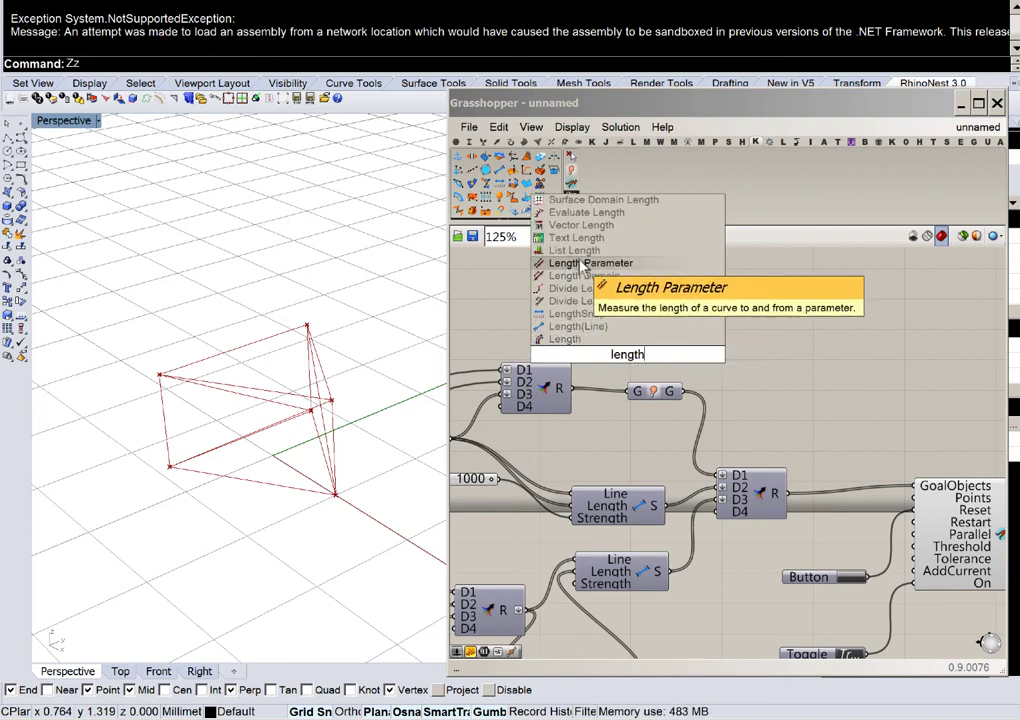
key("Return")
scroll(566, 395, "up", 3)
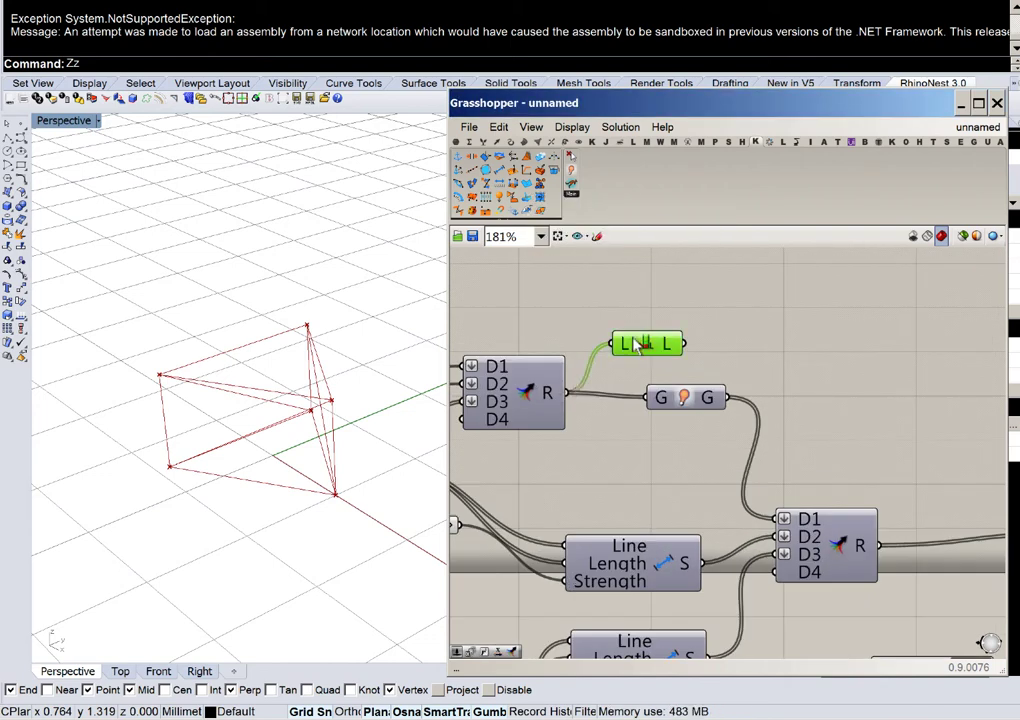
scroll(645, 318, "down", 5)
left_click_drag(638, 345, 868, 357)
scroll(903, 340, "up", 4)
left_click(868, 462)
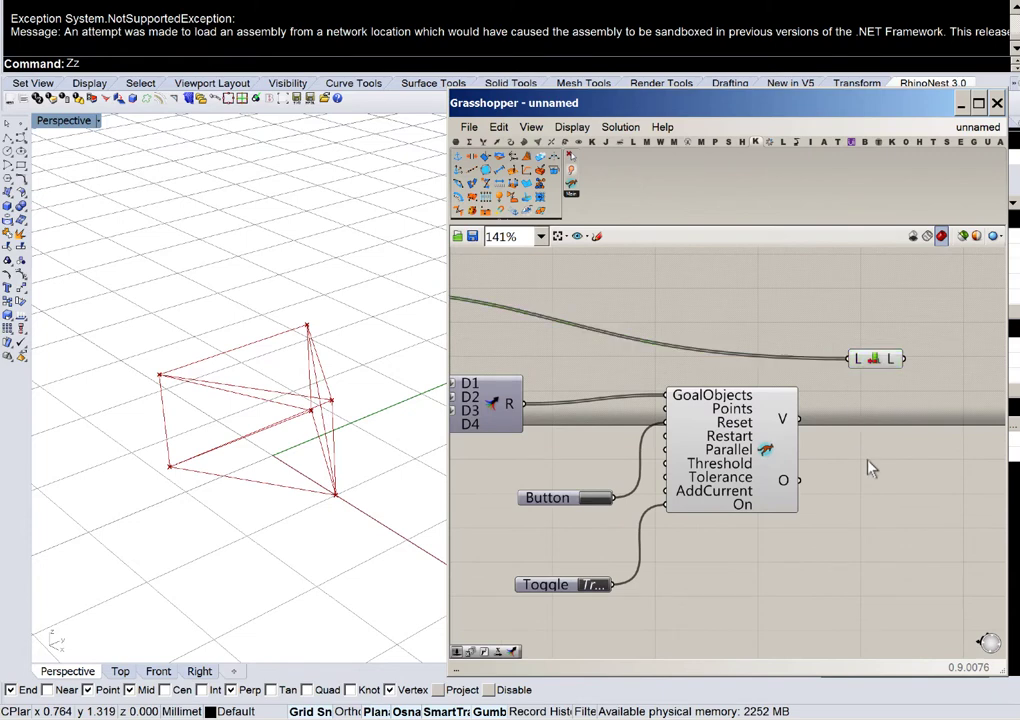
Step: Add a Sub List component with the solver's O output as its list and the list length as its domain
double_click(870, 468)
type("sub")
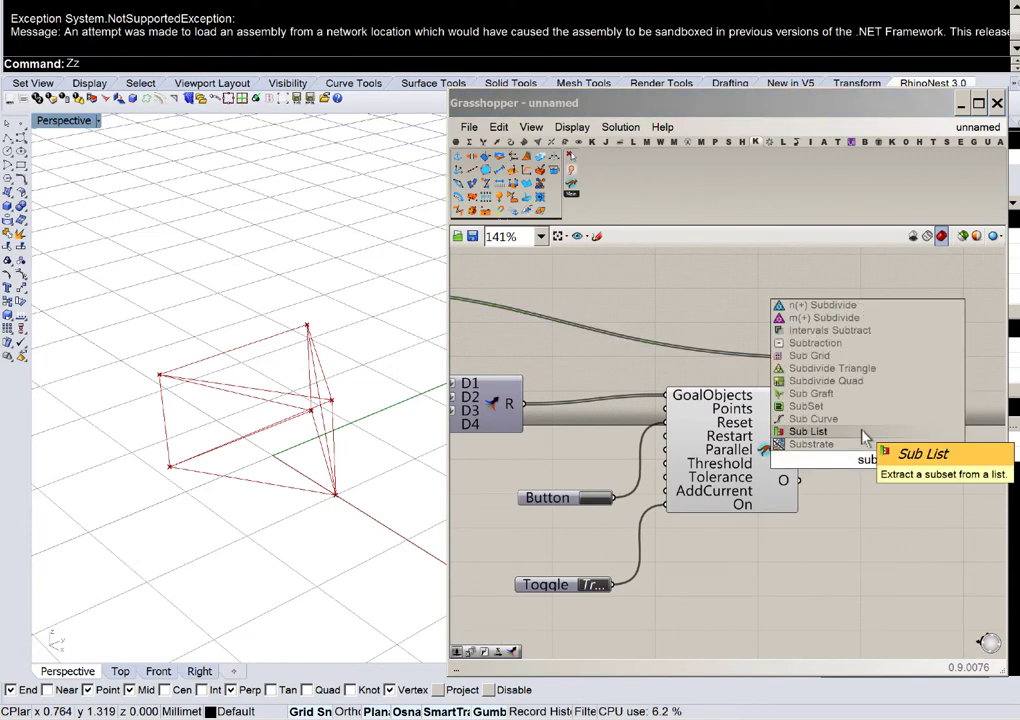
left_click(808, 431)
scroll(847, 460, "up", 2)
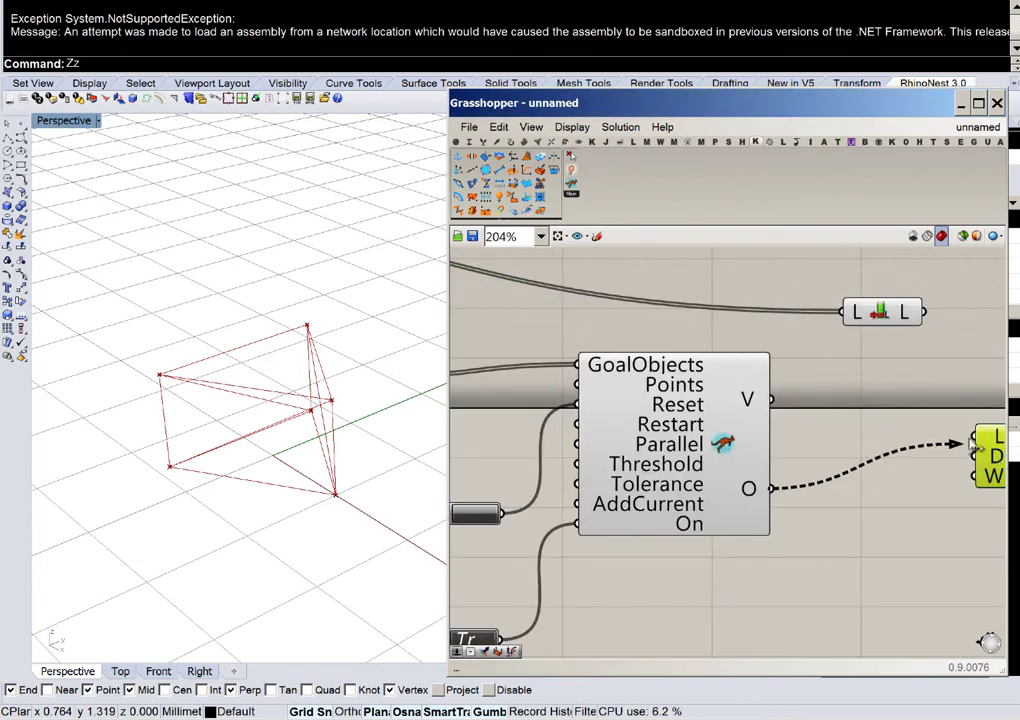
right_click_drag(918, 440, 762, 452)
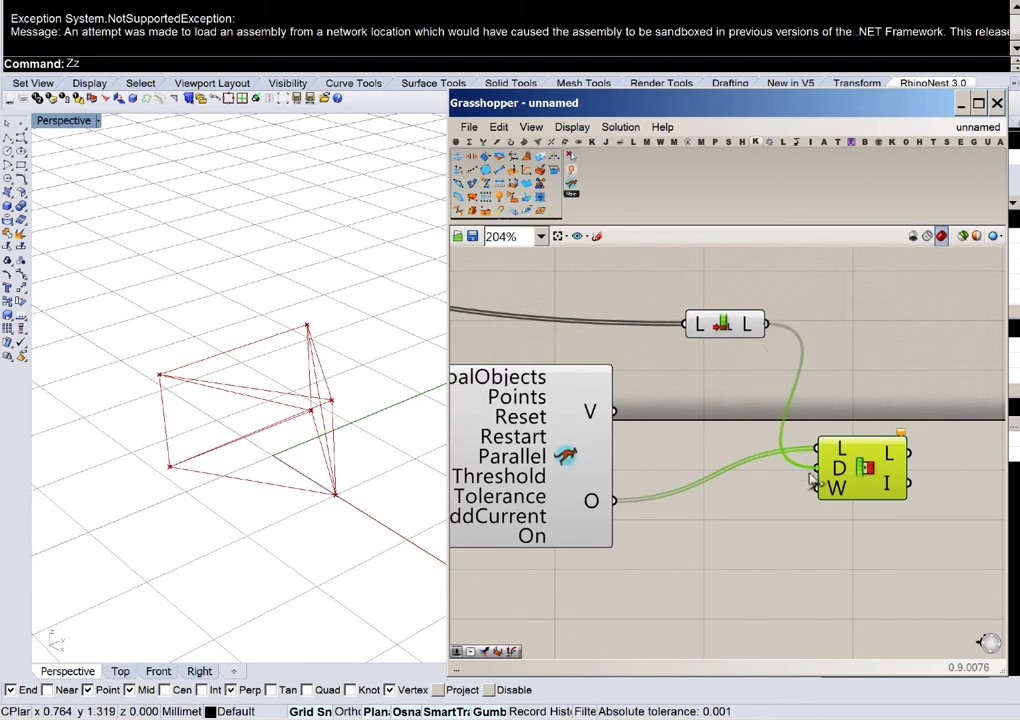
left_click_drag(812, 480, 816, 468)
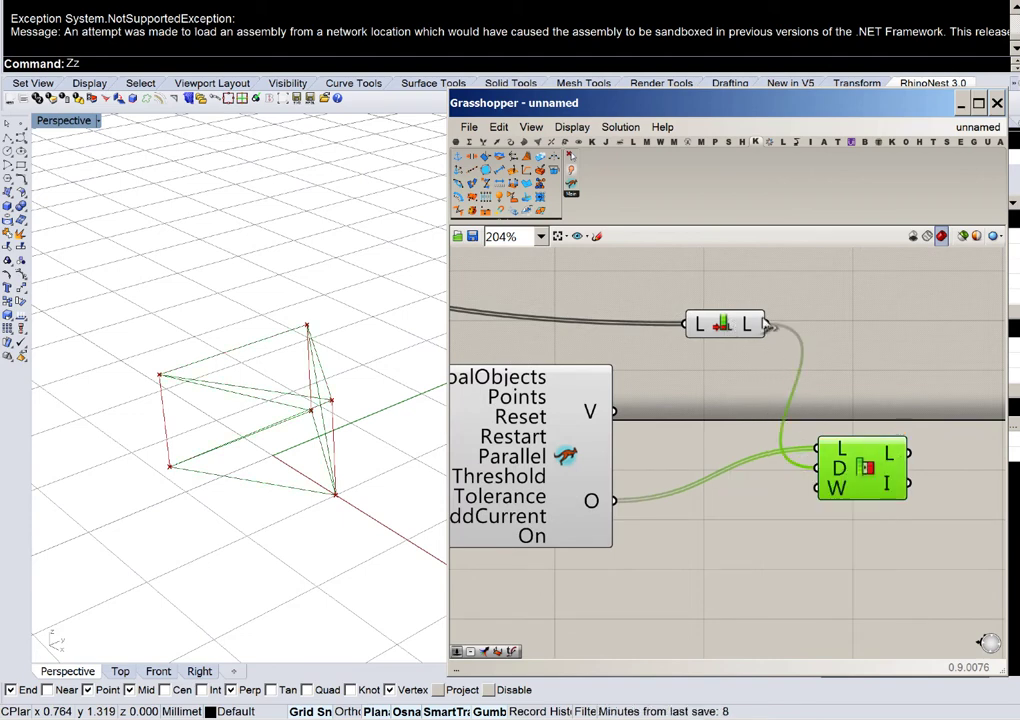
Step: Set the expression x-1 on the List Length component's output
right_click(767, 326)
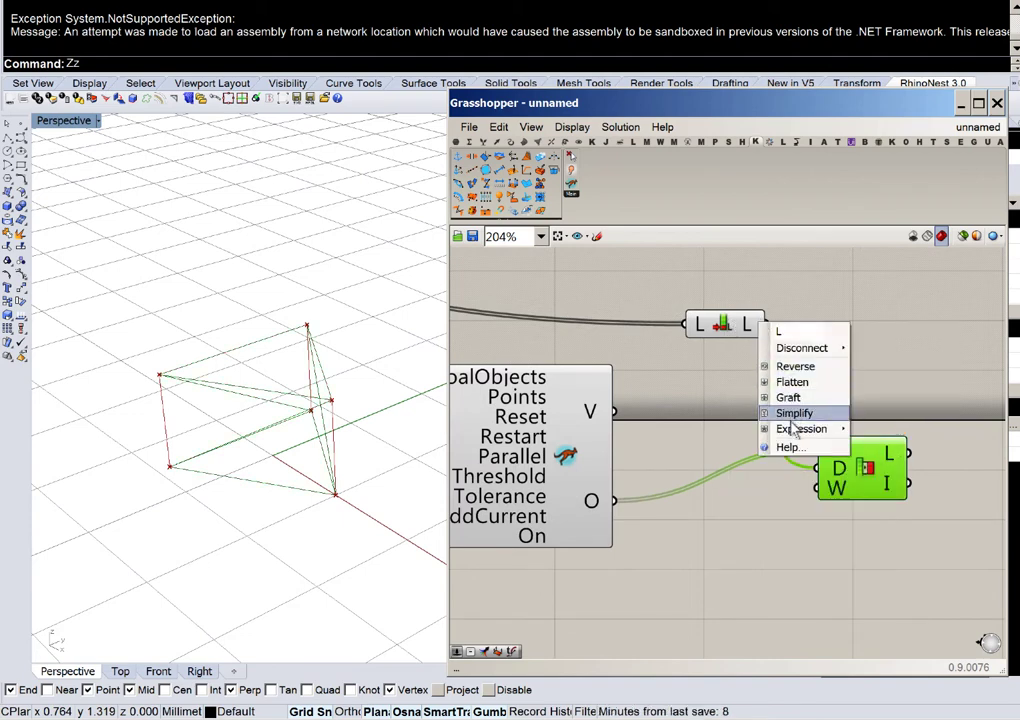
mouse_move(826, 436)
left_click(880, 445)
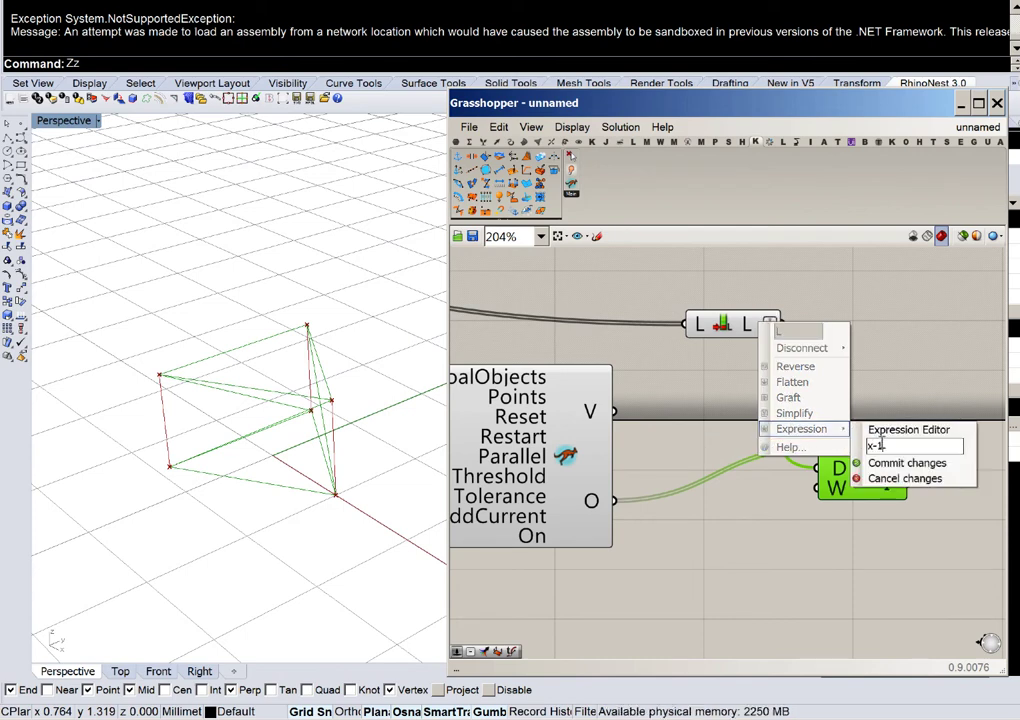
key("Return")
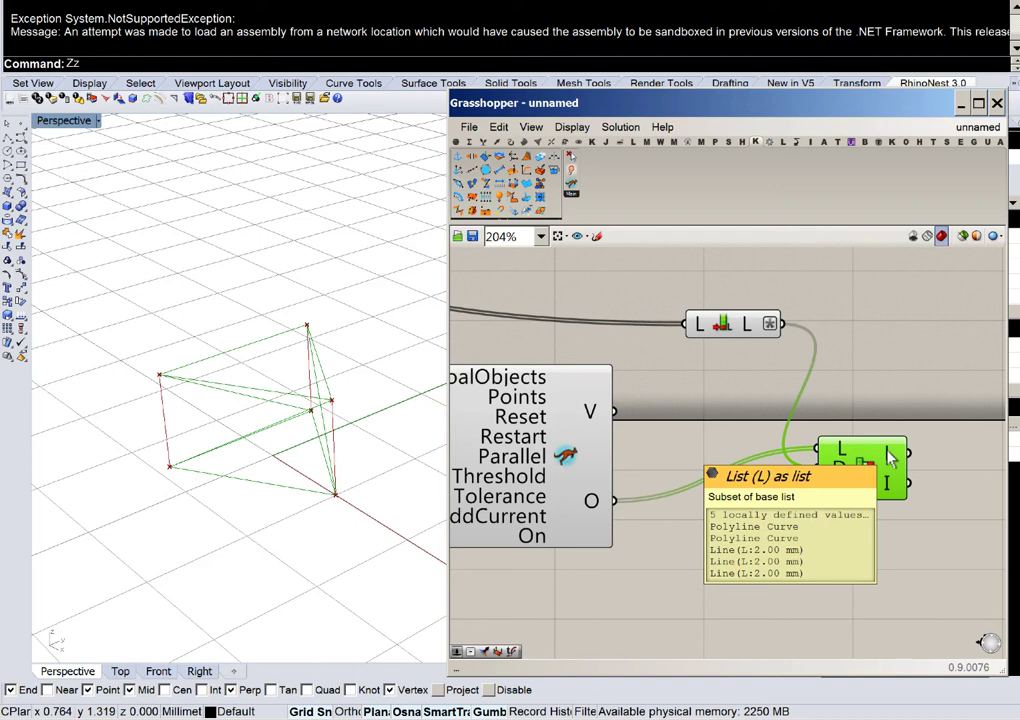
Step: Add a Split List component beside the Sub List and feed it the extracted list
right_click_drag(890, 456, 656, 429)
double_click(735, 426)
type("sp")
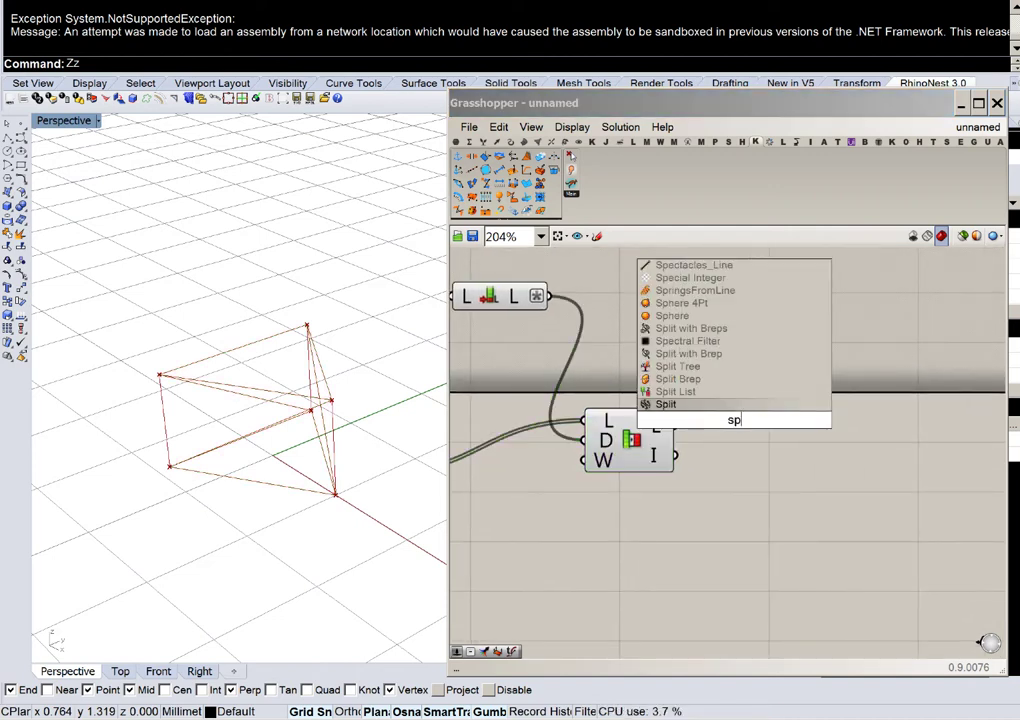
type("lit")
left_click(662, 353)
scroll(675, 425, "up", 2)
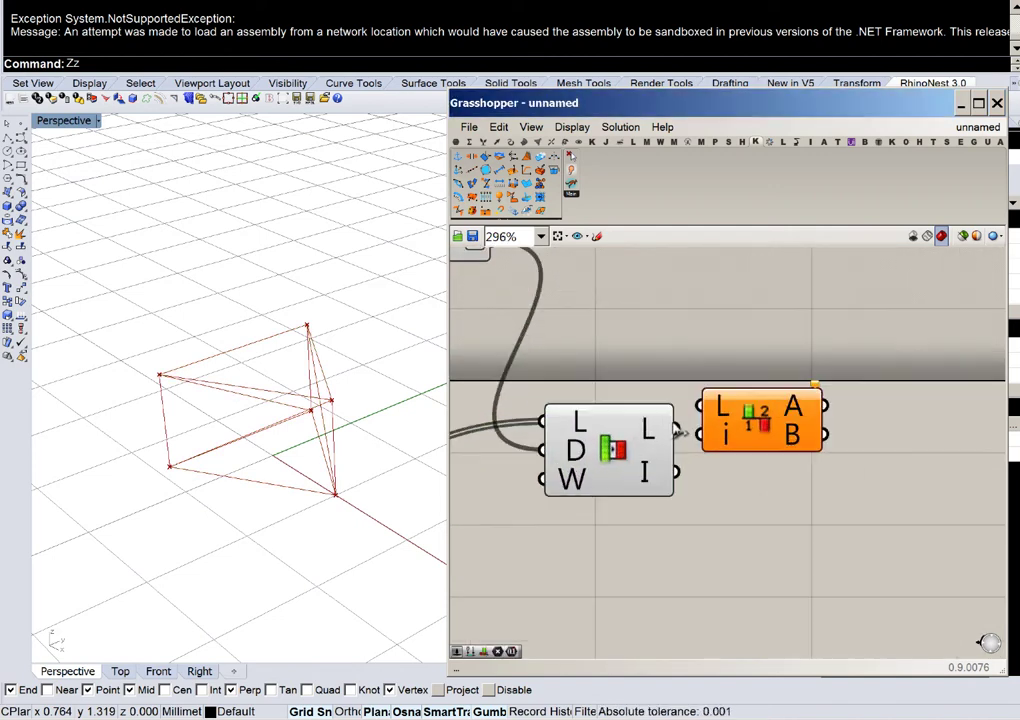
left_click_drag(718, 410, 834, 400)
Step: Add an integer slider set to 2 and connect it to the Split List's index input
double_click(726, 367)
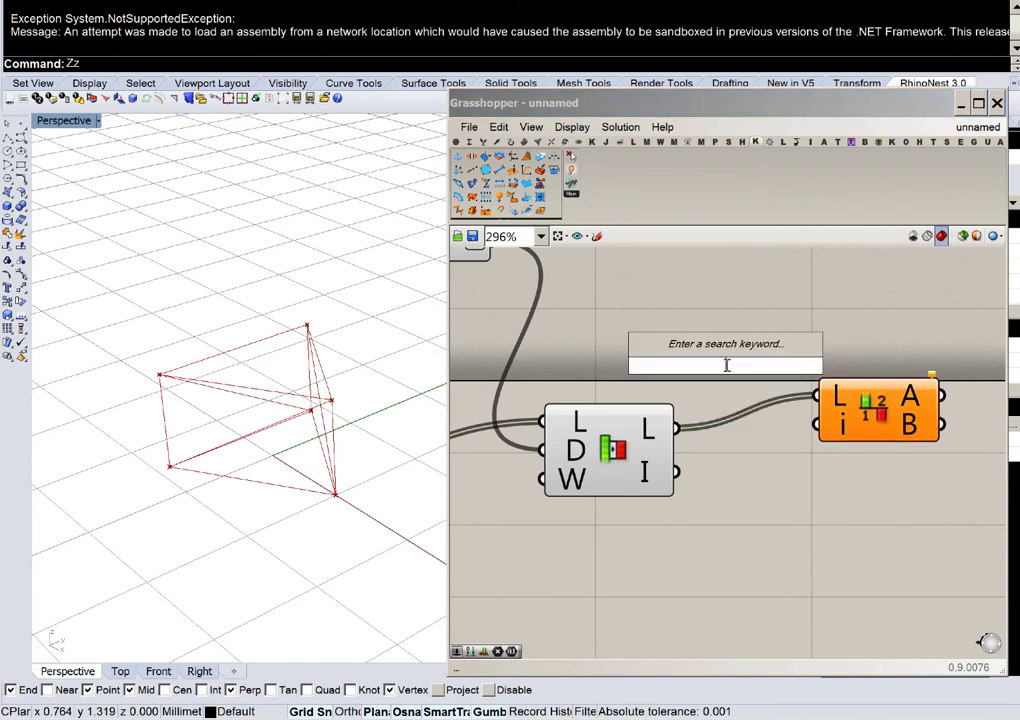
type("2")
key("Return")
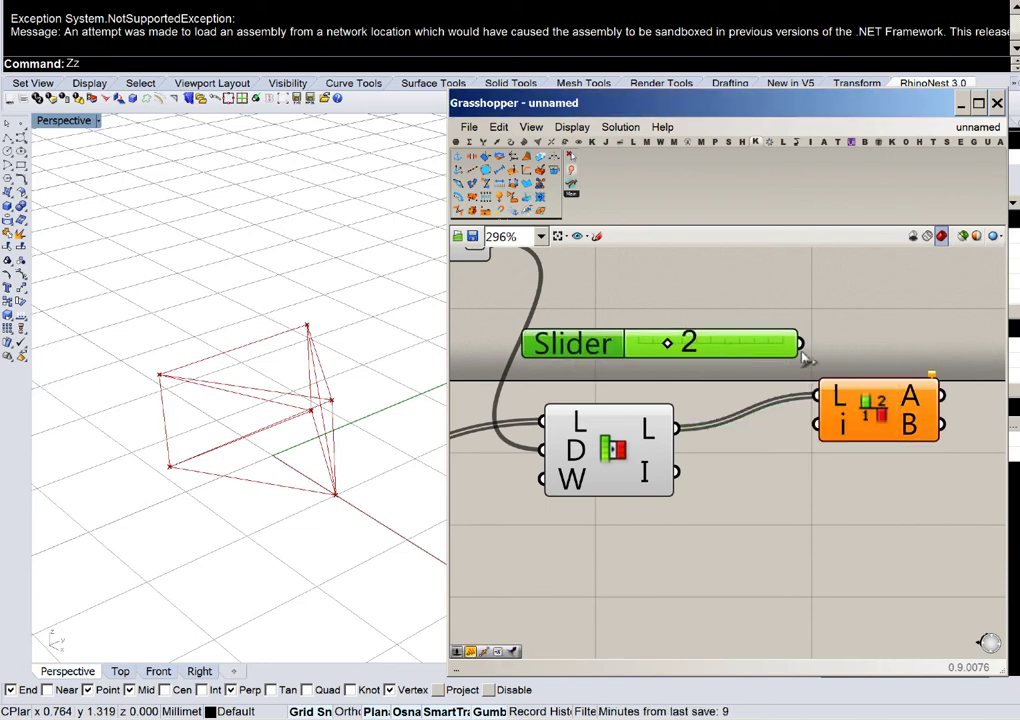
left_click_drag(816, 436, 818, 424)
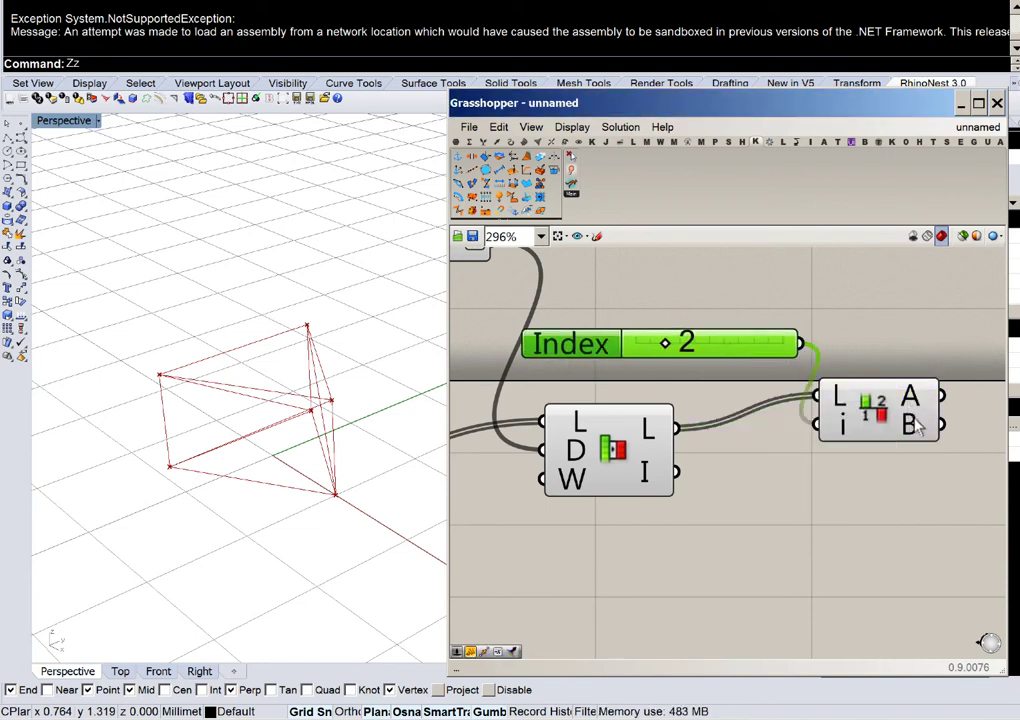
Step: Add a Pipe component beside the Split List and use the B output as its curves
mouse_move(918, 425)
right_click_drag(918, 425, 713, 421)
double_click(806, 431)
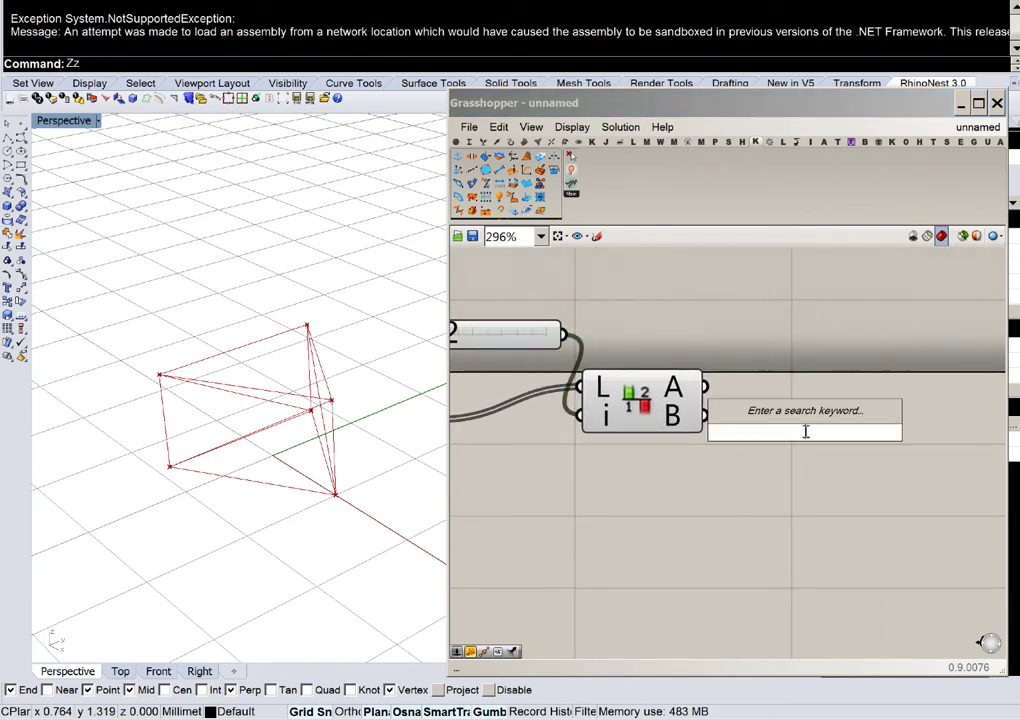
type("pipe")
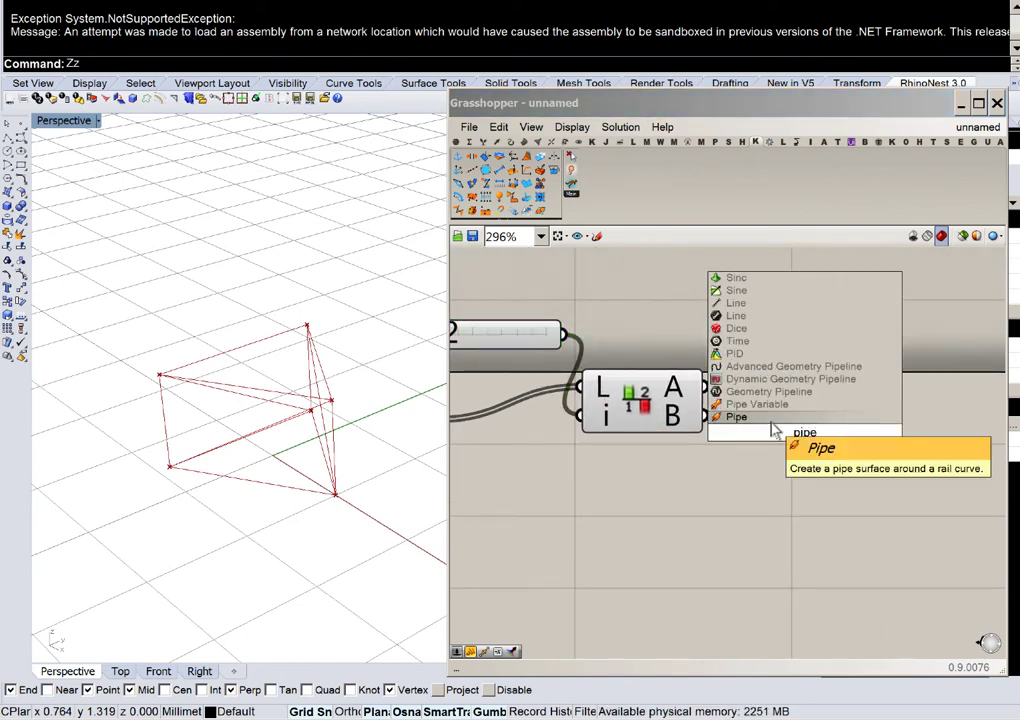
key("Return")
left_click_drag(735, 412, 740, 408)
left_click_drag(785, 433, 821, 455)
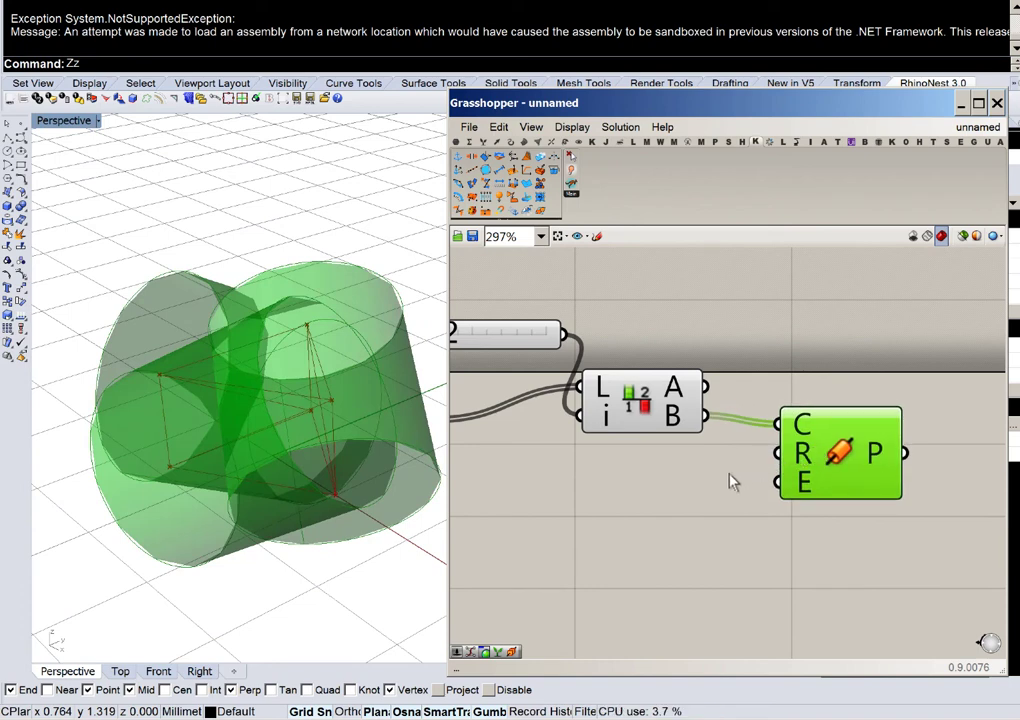
Step: Add a three-decimal number slider, set it to 0.117 and connect it to the Pipe's radius input
double_click(702, 485)
type("1")
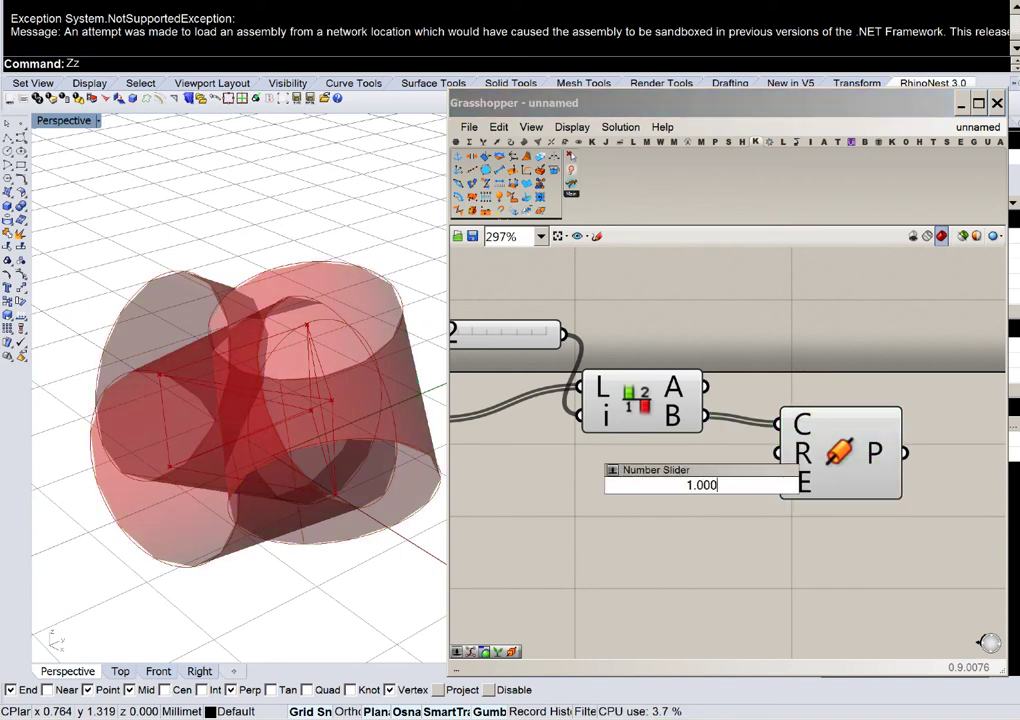
type(".000")
key("Return")
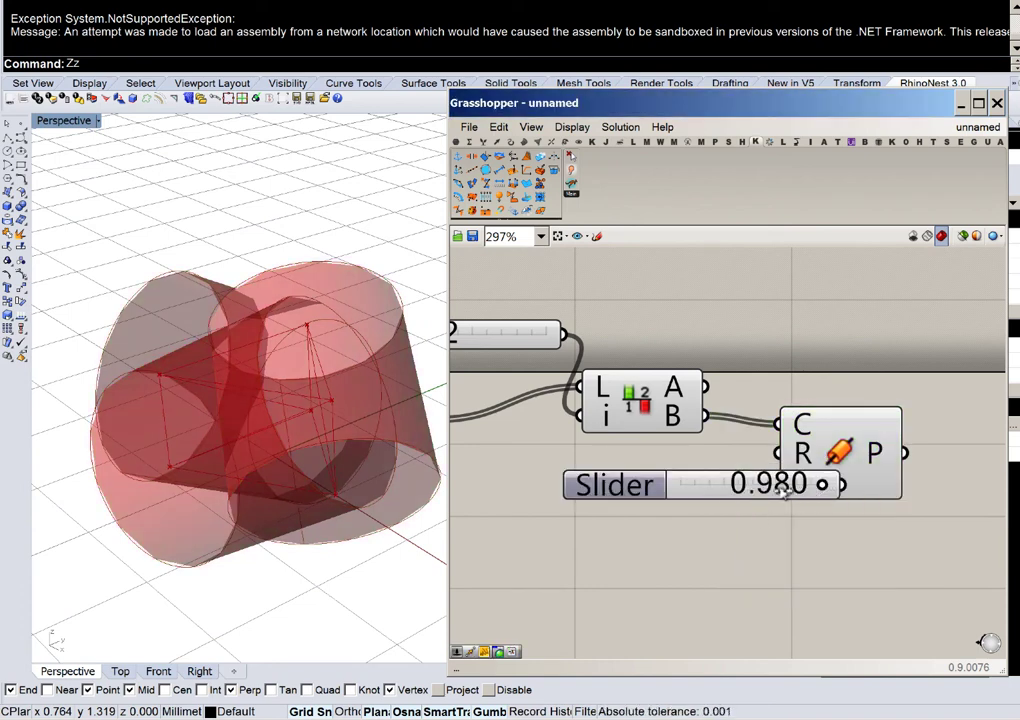
left_click_drag(747, 497, 668, 509)
left_click_drag(778, 470, 797, 483)
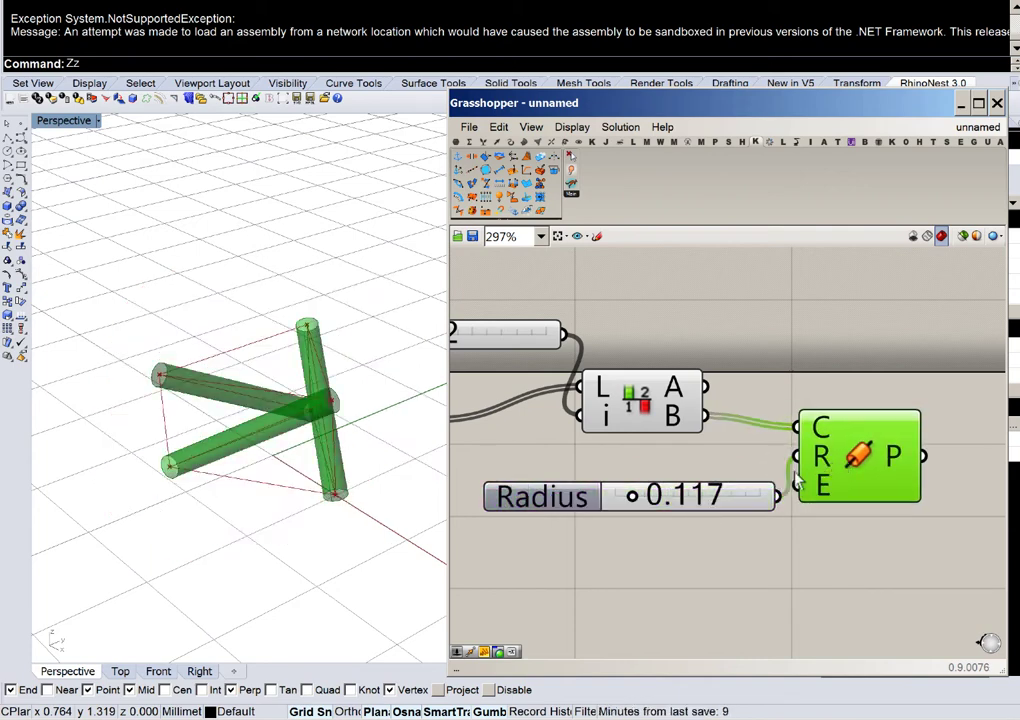
Step: Set the Pipe's radius slider to 0.046
mouse_move(633, 498)
left_mouse_down()
mouse_move(616, 494)
mouse_move(624, 500)
left_mouse_up()
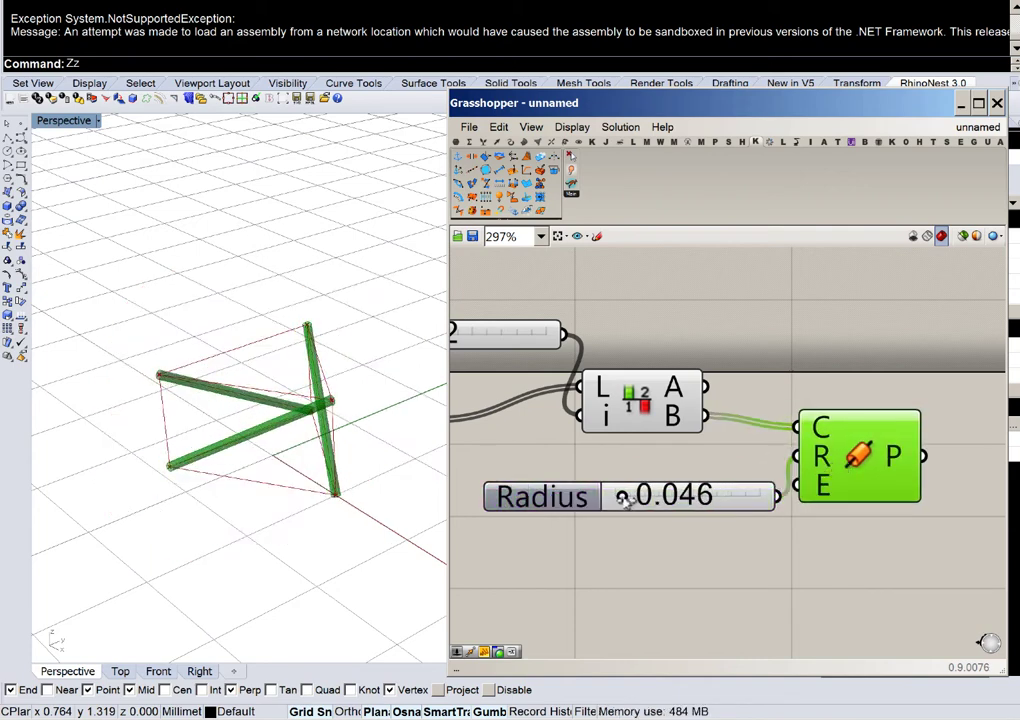
left_click(690, 525)
right_click_drag(779, 530, 604, 532)
double_click(766, 535)
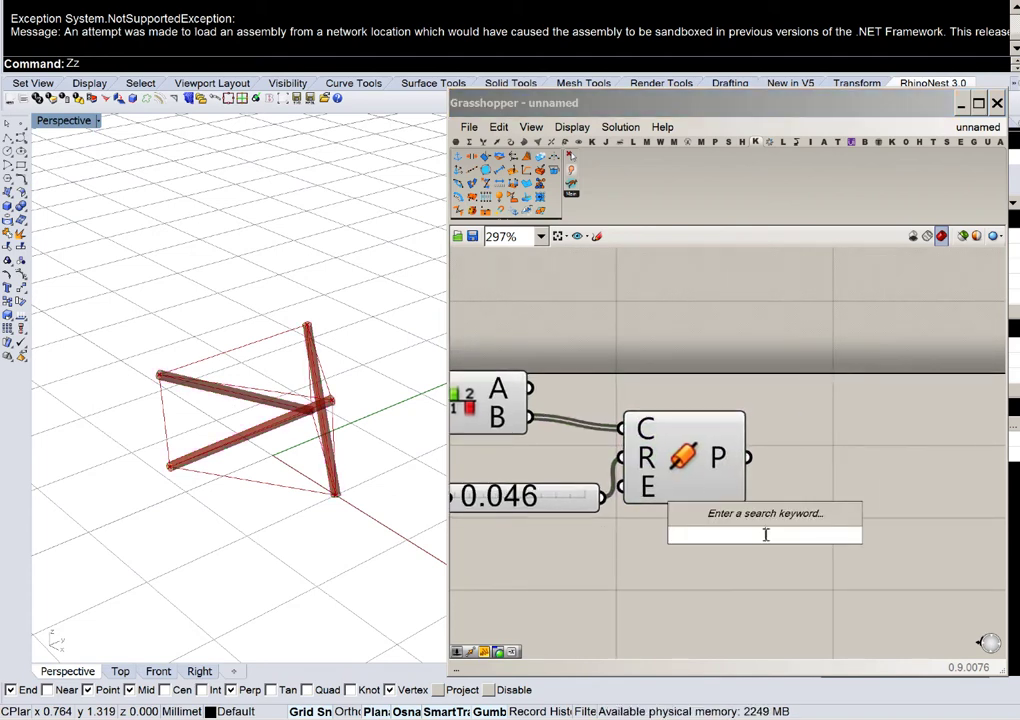
type("prev")
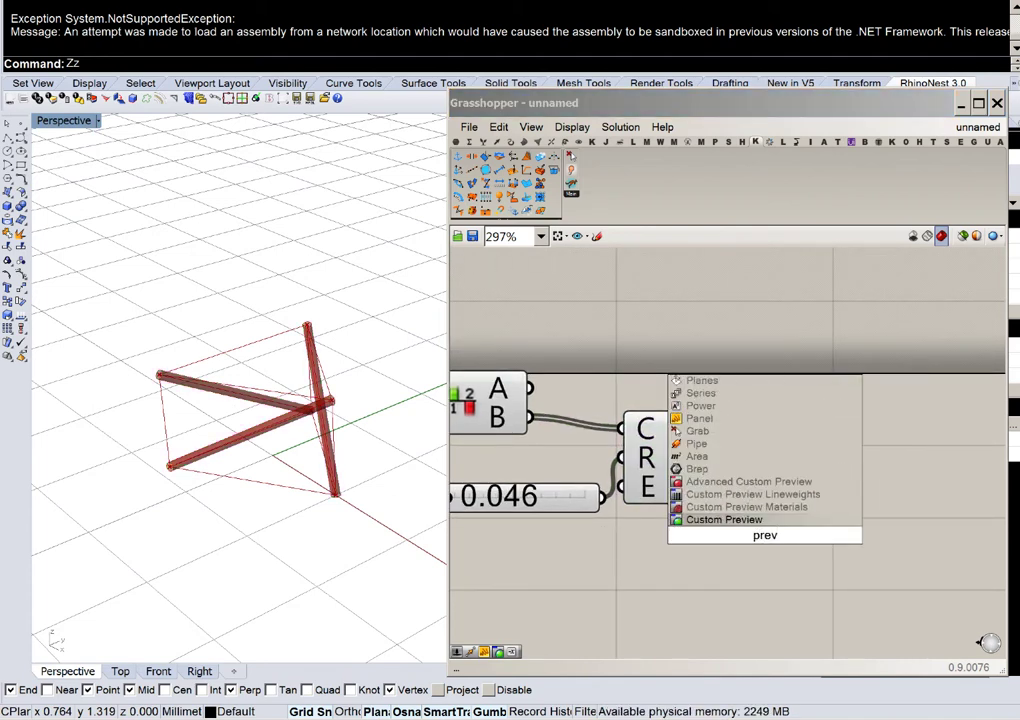
left_click(757, 511)
left_click(756, 526)
key("Delete")
Step: Add a Custom Preview component beside the Pipe and connect the pipe output to its geometry input
double_click(756, 526)
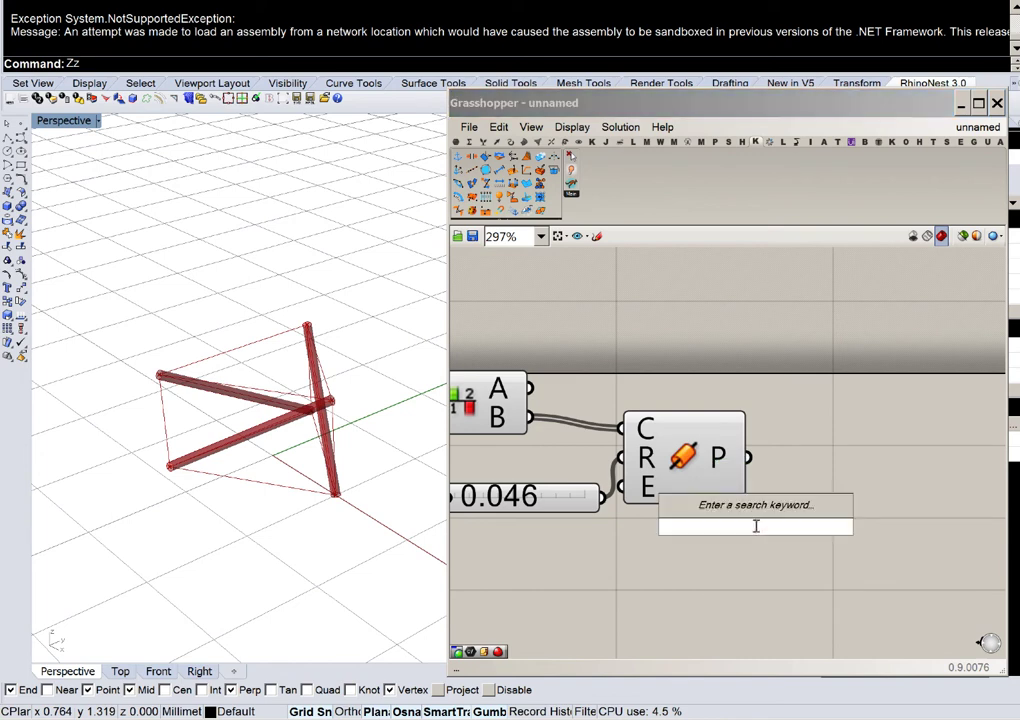
type("prev")
left_click(735, 515)
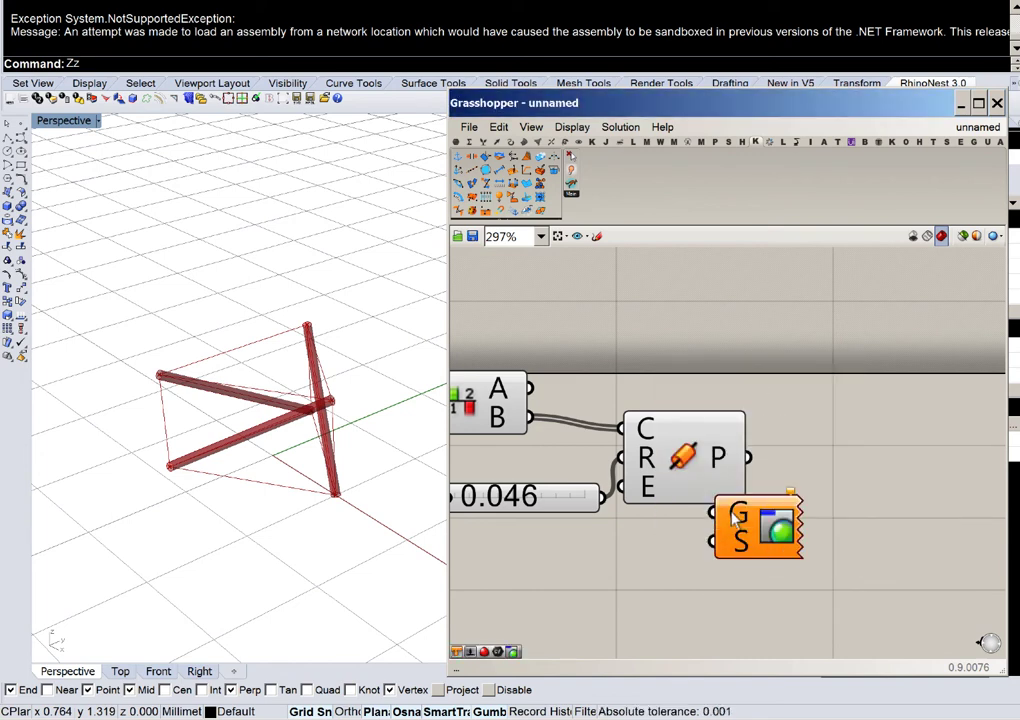
left_click_drag(735, 515, 825, 460)
Step: Add a Colour Swatch below the Pipe, set it to red and connect it to the Custom Preview's S input
double_click(720, 548)
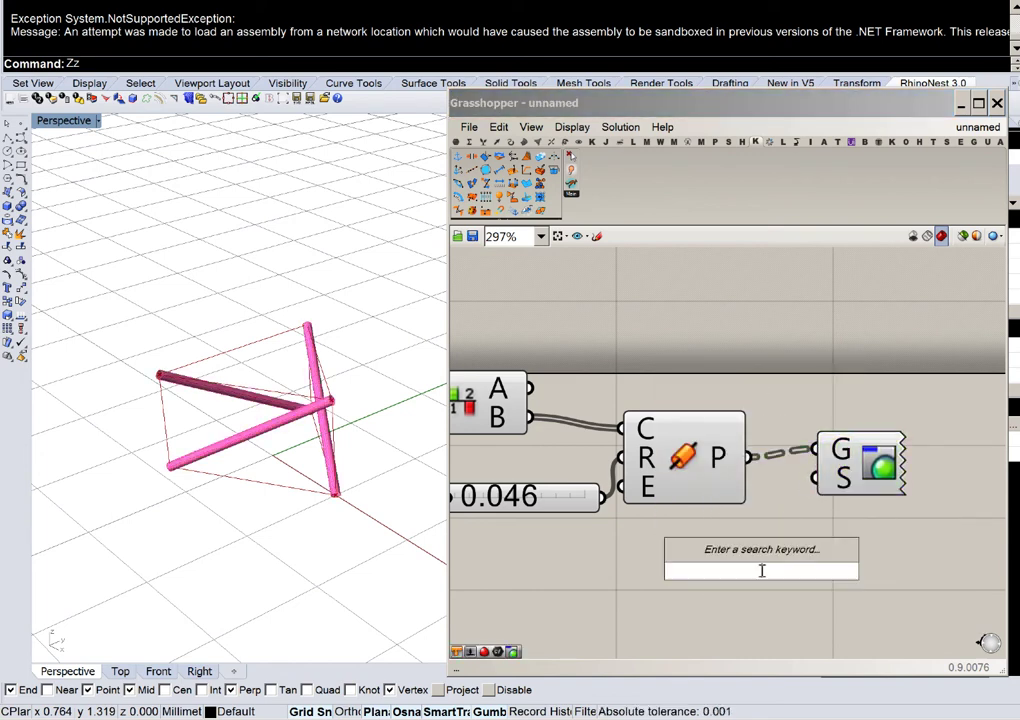
type("swa")
left_click(683, 530)
left_click_drag(741, 557, 656, 557)
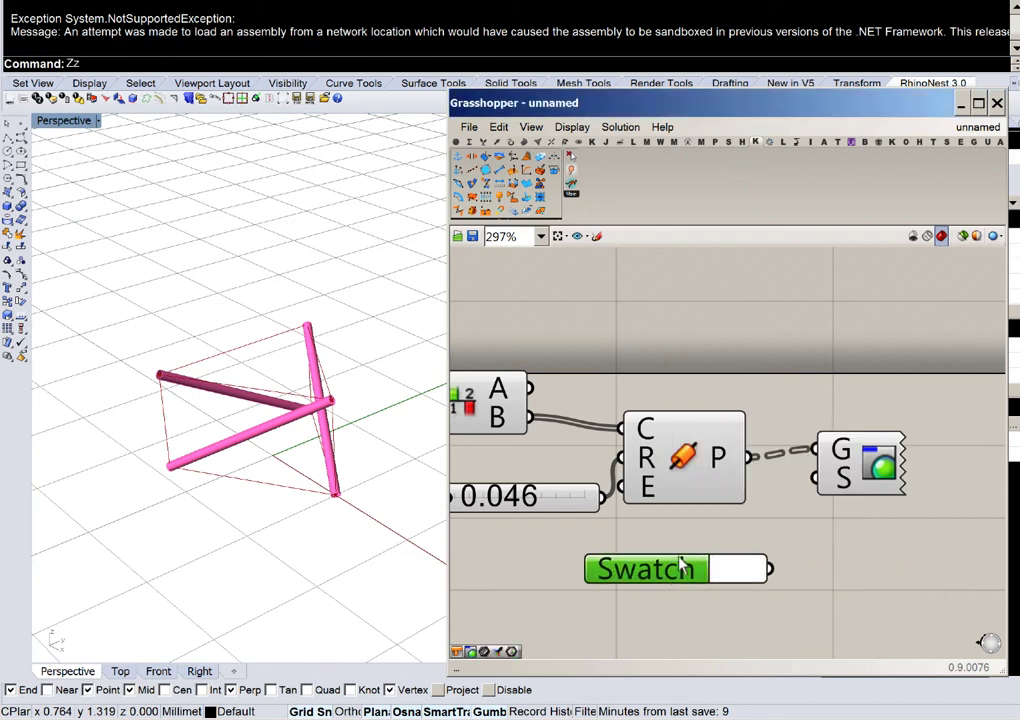
left_click(728, 569)
left_click(767, 549)
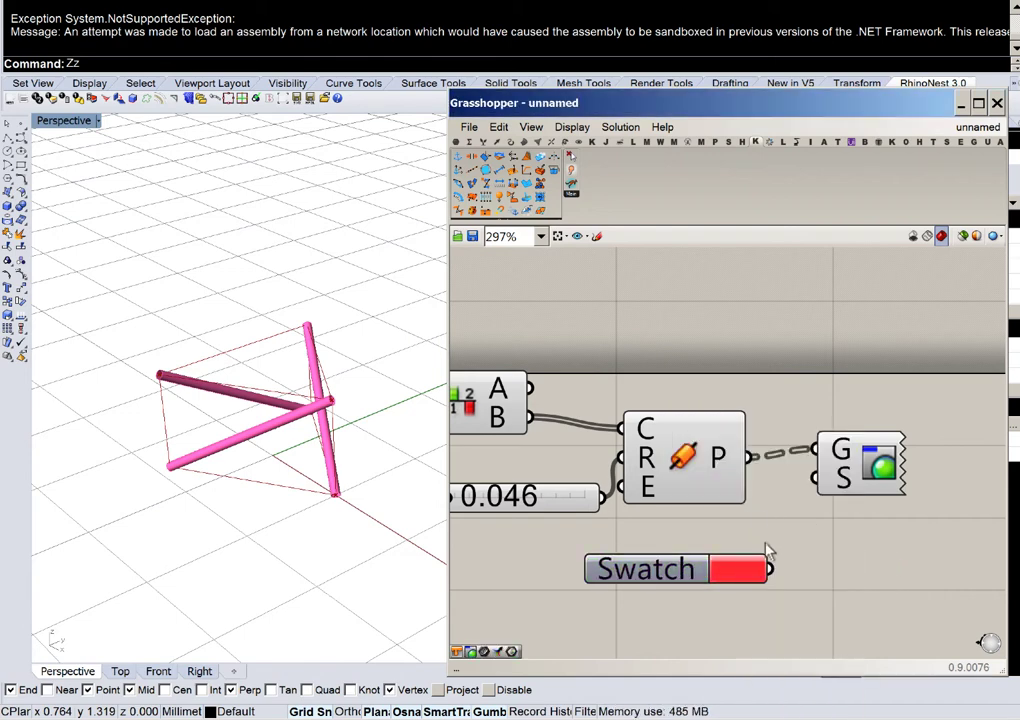
left_click_drag(800, 526, 816, 478)
Step: Turn off the Pipe component's own viewport preview
left_click_drag(690, 524, 576, 403)
middle_click(618, 405)
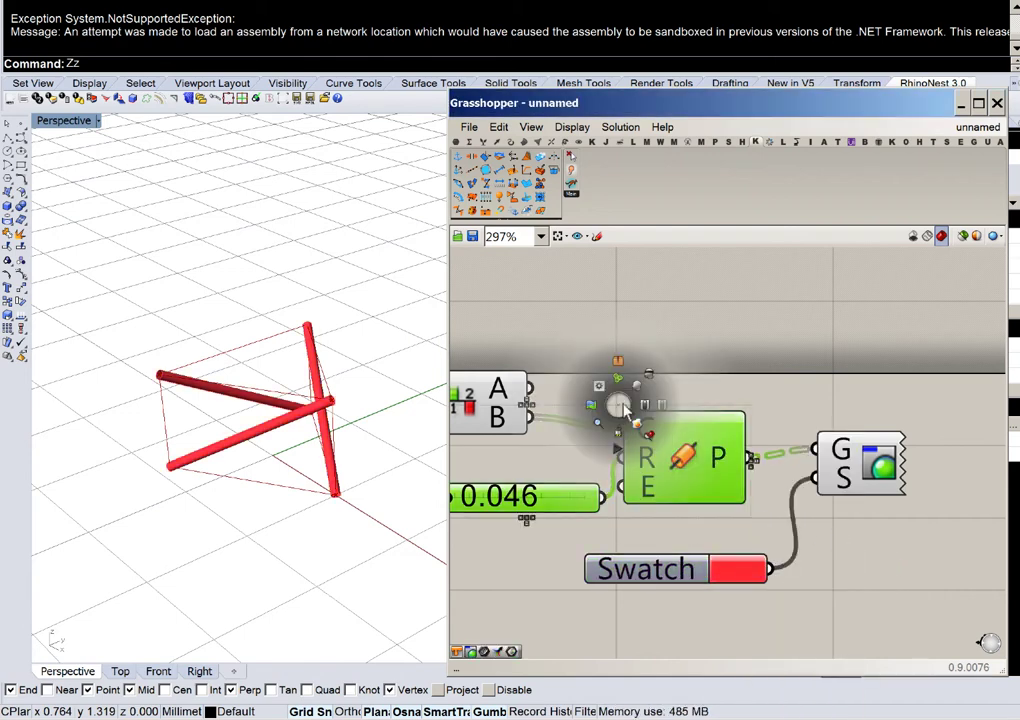
left_click(651, 377)
left_click(628, 368)
Step: Add a second Custom Preview above the first and feed it the Split List's A output as geometry
right_click_drag(626, 369, 753, 365)
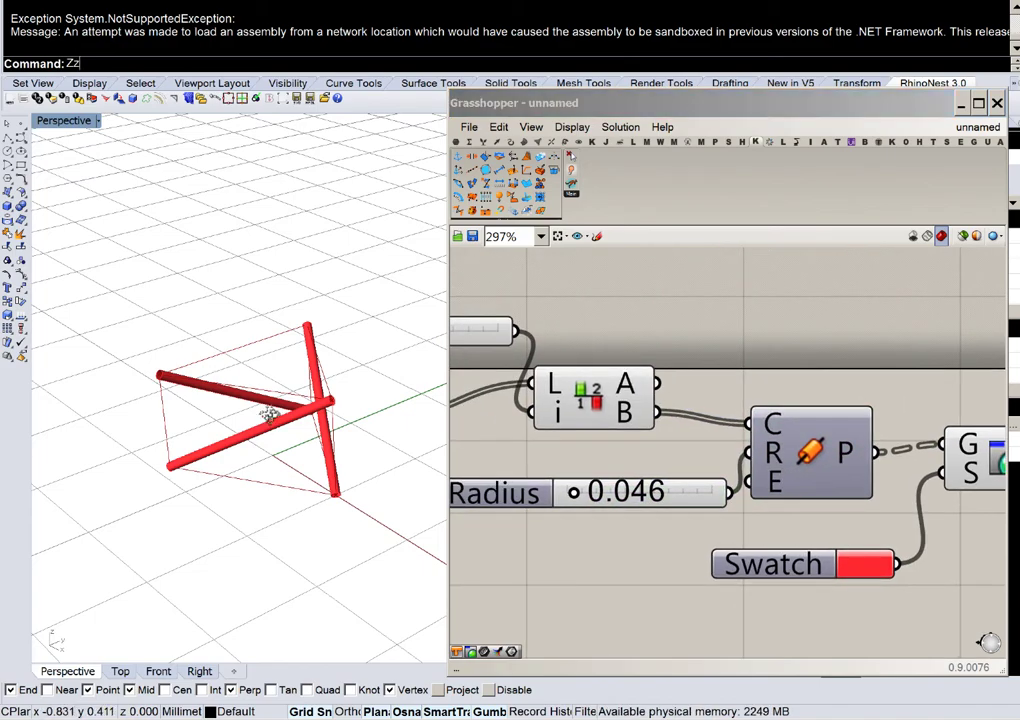
right_click_drag(272, 415, 319, 394)
scroll(658, 367, "down", 2)
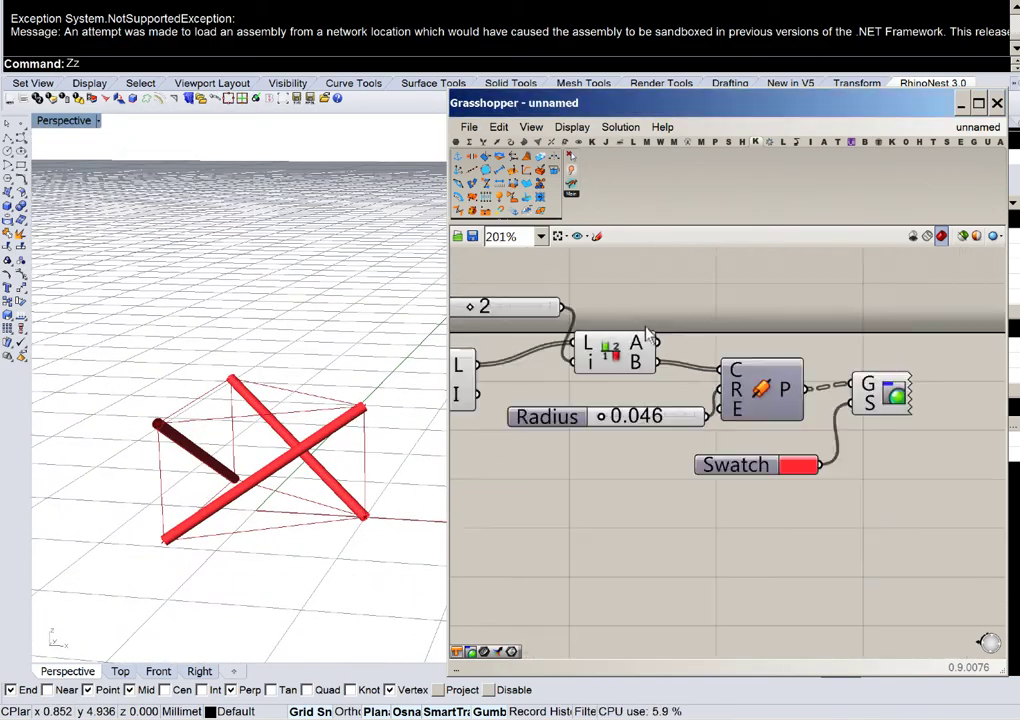
double_click(658, 367)
type("preview")
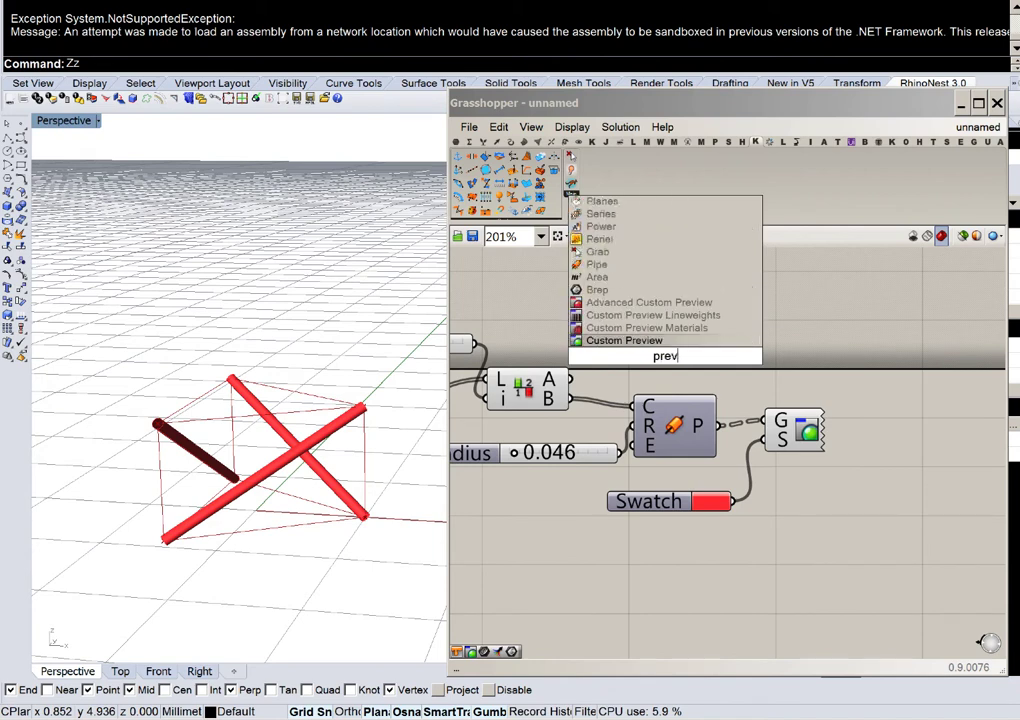
left_click(630, 341)
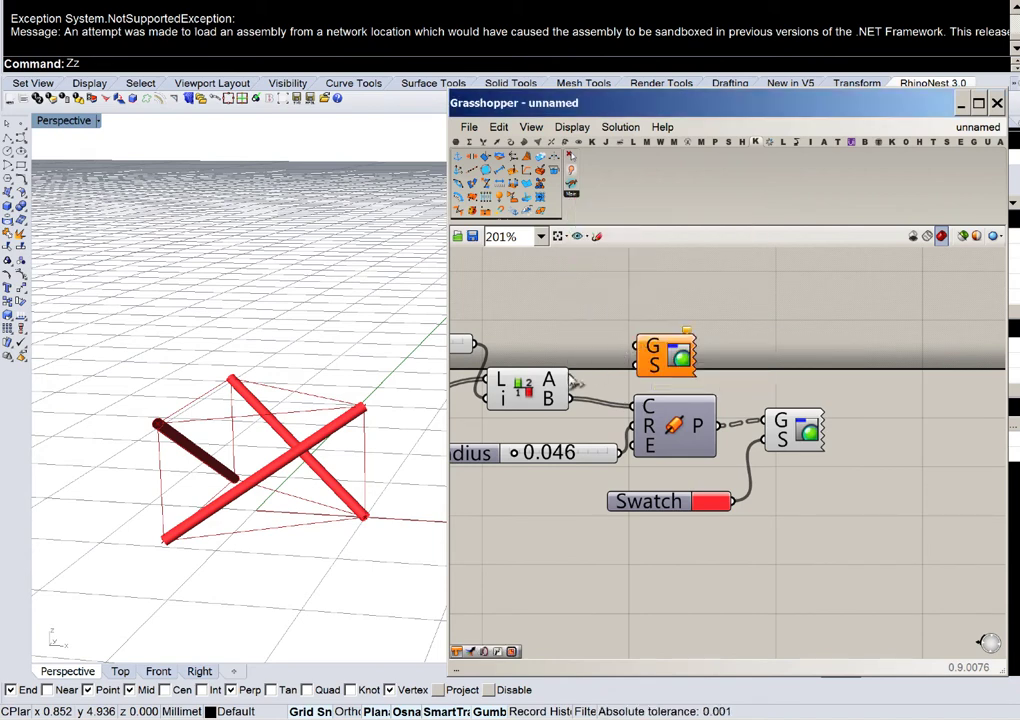
left_click_drag(678, 355, 797, 340)
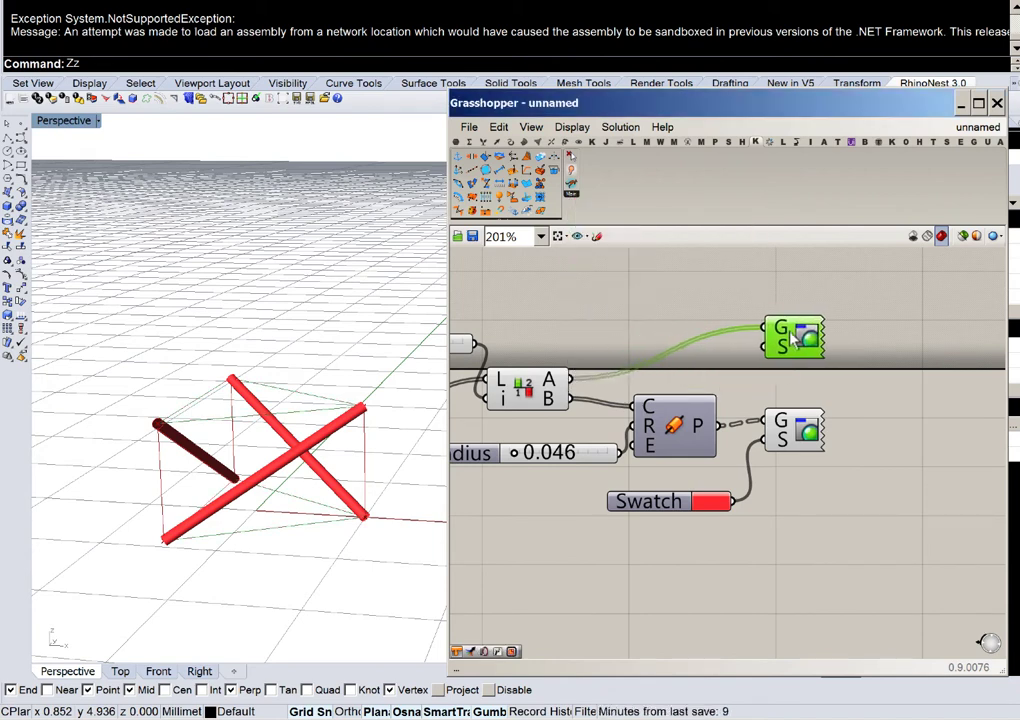
Step: Duplicate the red swatch, set the copy to black and connect it to the upper Custom Preview's S input
left_click(660, 503)
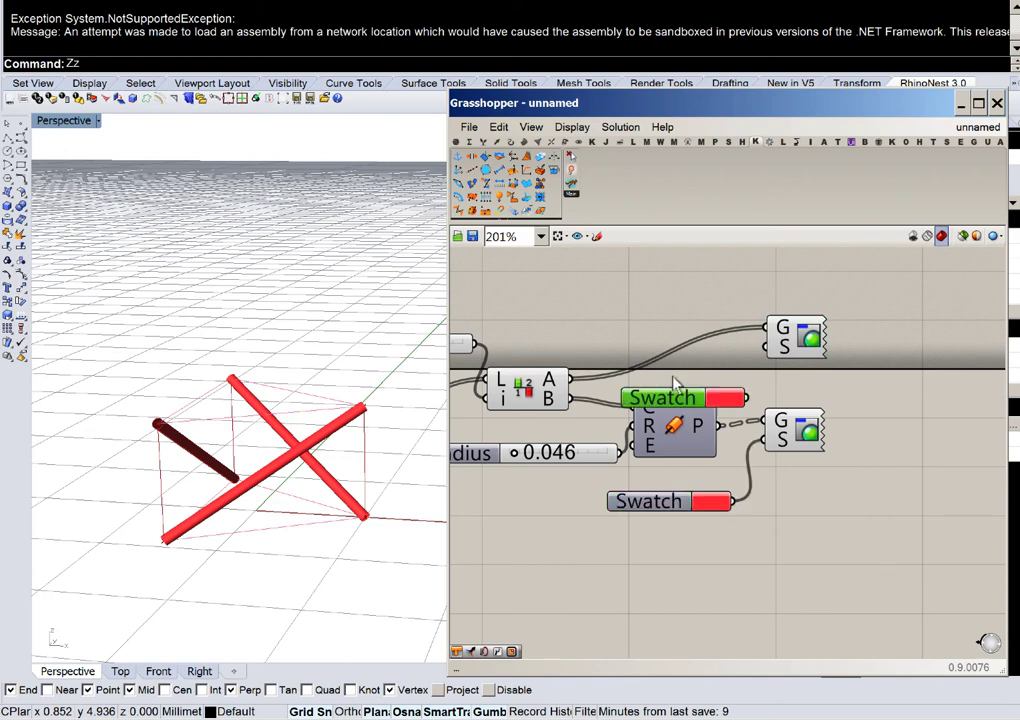
left_click_drag(676, 385, 655, 289)
left_click(703, 302)
left_click(729, 395)
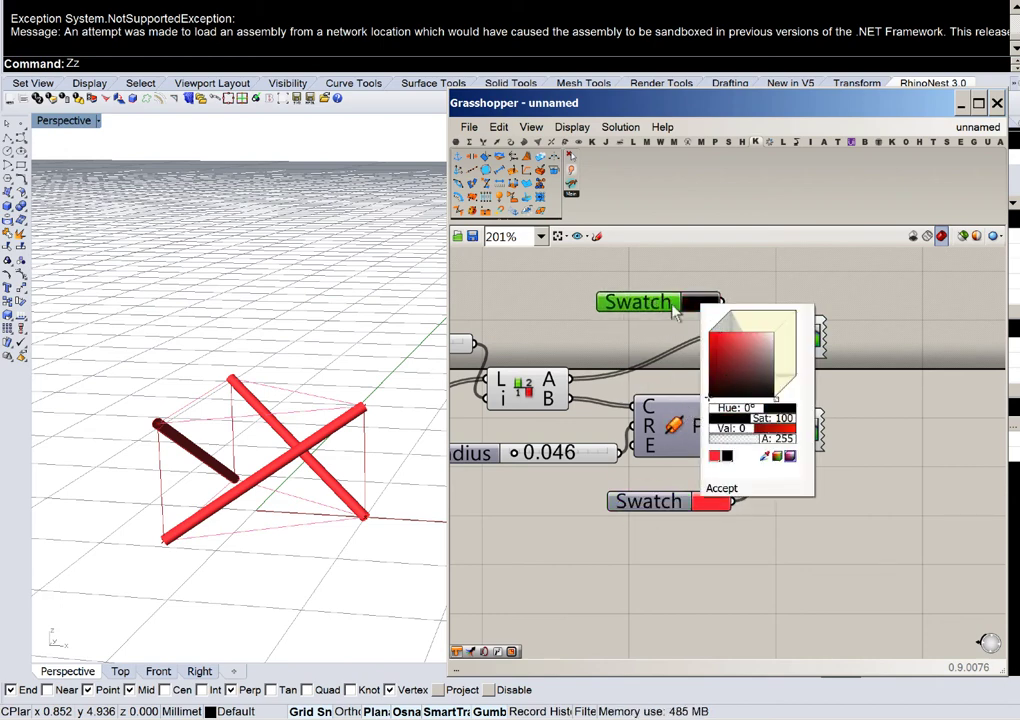
left_click(677, 306)
Step: Turn off the viewport preview of the Kangaroo solver and the list components after it
scroll(762, 345, "down", 5)
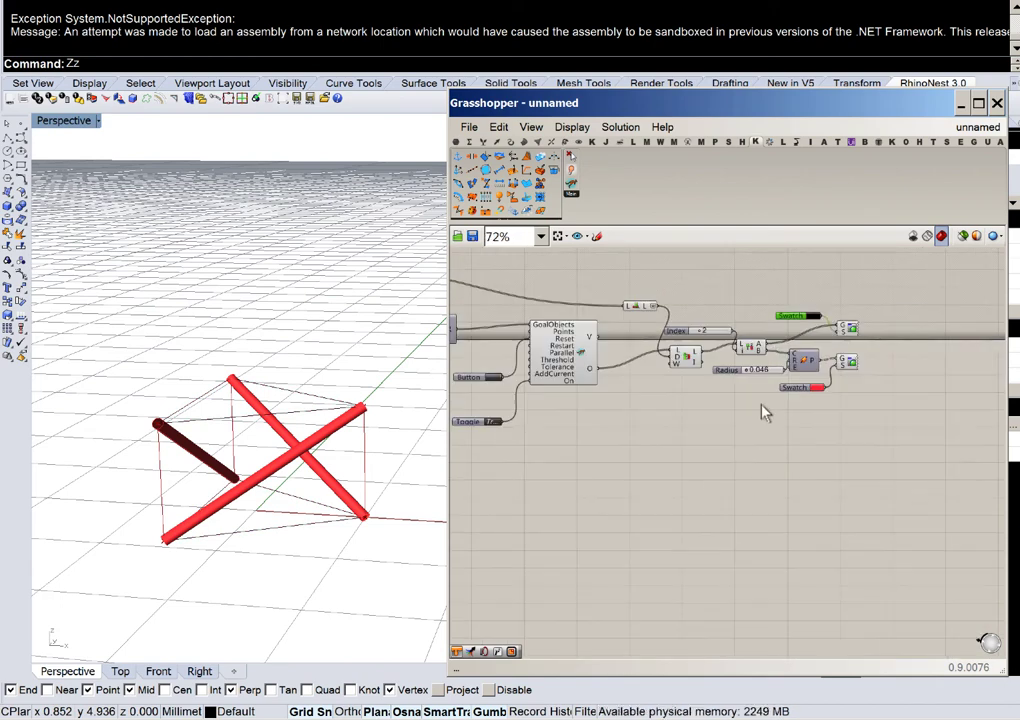
left_click_drag(757, 404, 530, 265)
key("space")
left_click(575, 415)
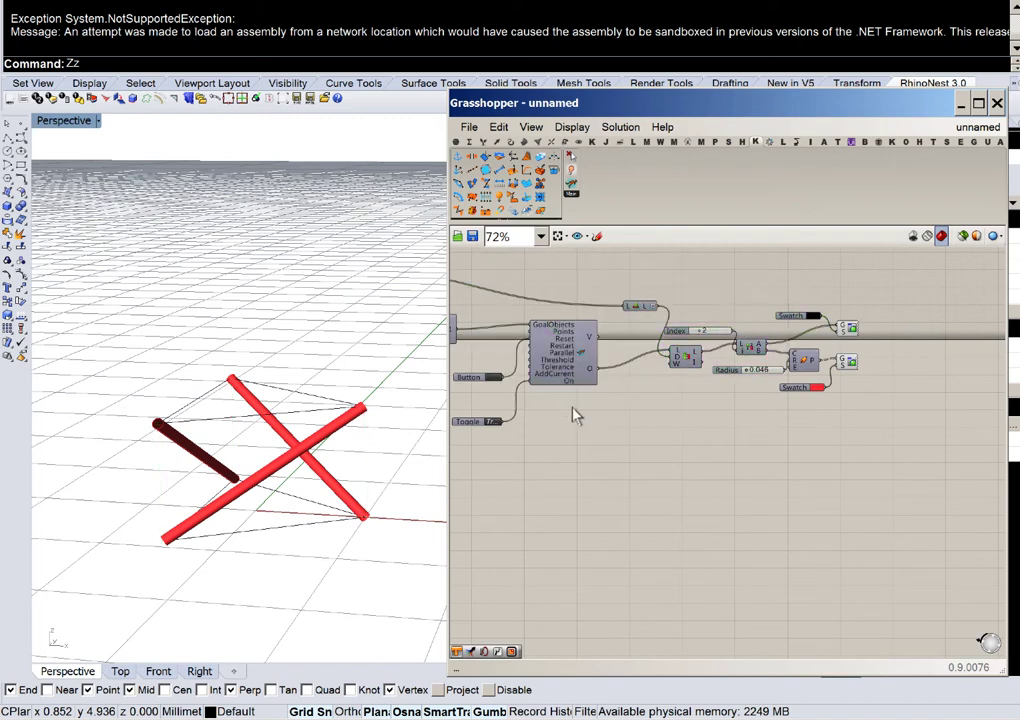
Step: Move the Show goal component down, clear of the upper Merge component's long output wire
scroll(612, 350, "up", 4)
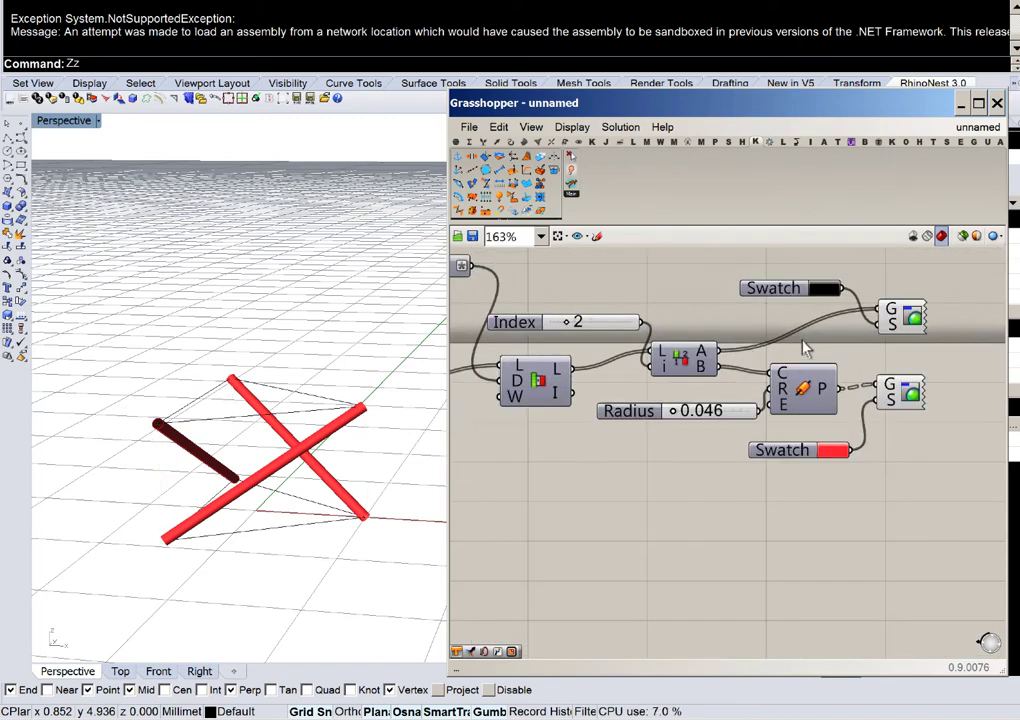
scroll(818, 315, "down", 2)
right_click_drag(744, 316, 1000, 320)
right_click_drag(504, 252, 788, 383)
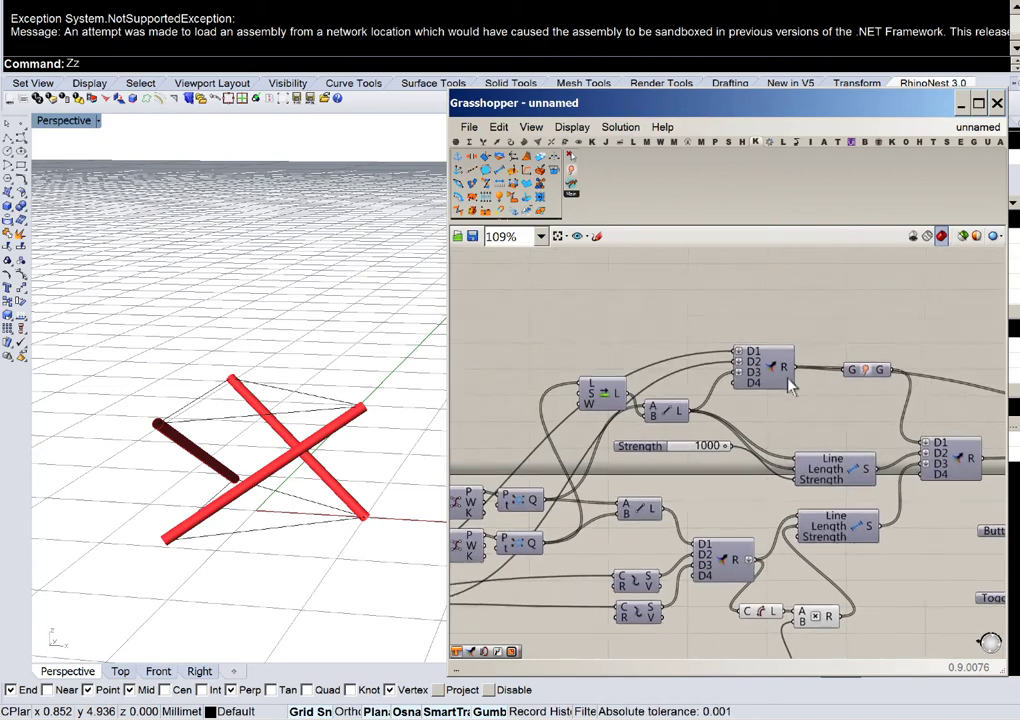
left_click_drag(876, 376, 878, 402)
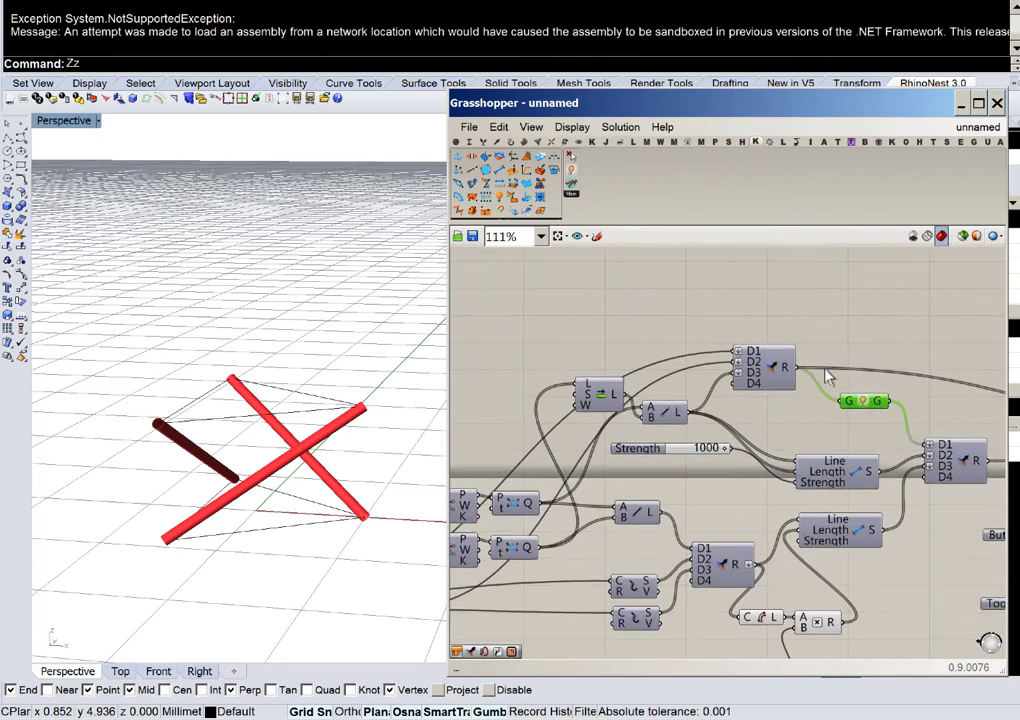
Step: Insert an extra input between D2 and D3 on the upper Merge component
right_click_drag(761, 382, 913, 365)
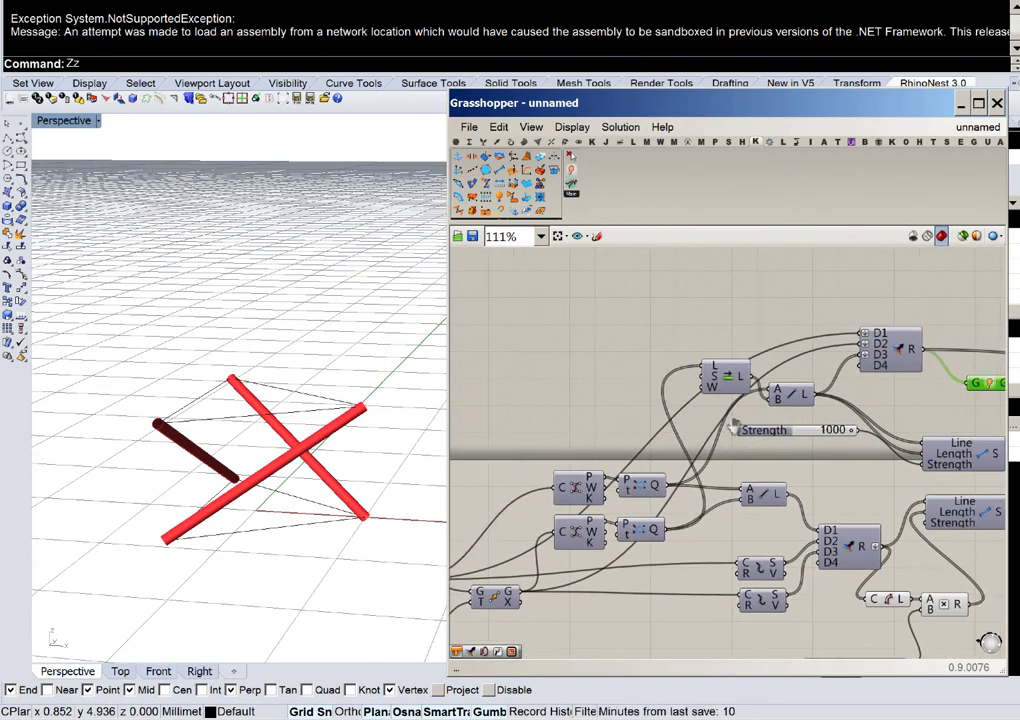
scroll(787, 390, "up", 2)
right_click_drag(787, 390, 617, 388)
mouse_move(607, 360)
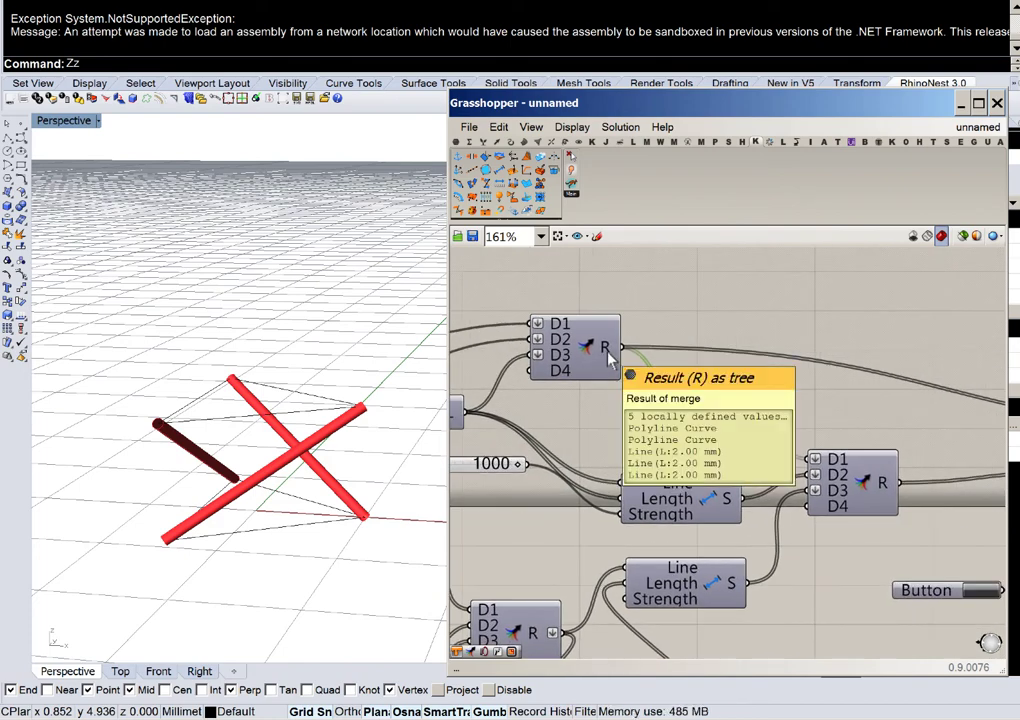
scroll(607, 360, "down", 3)
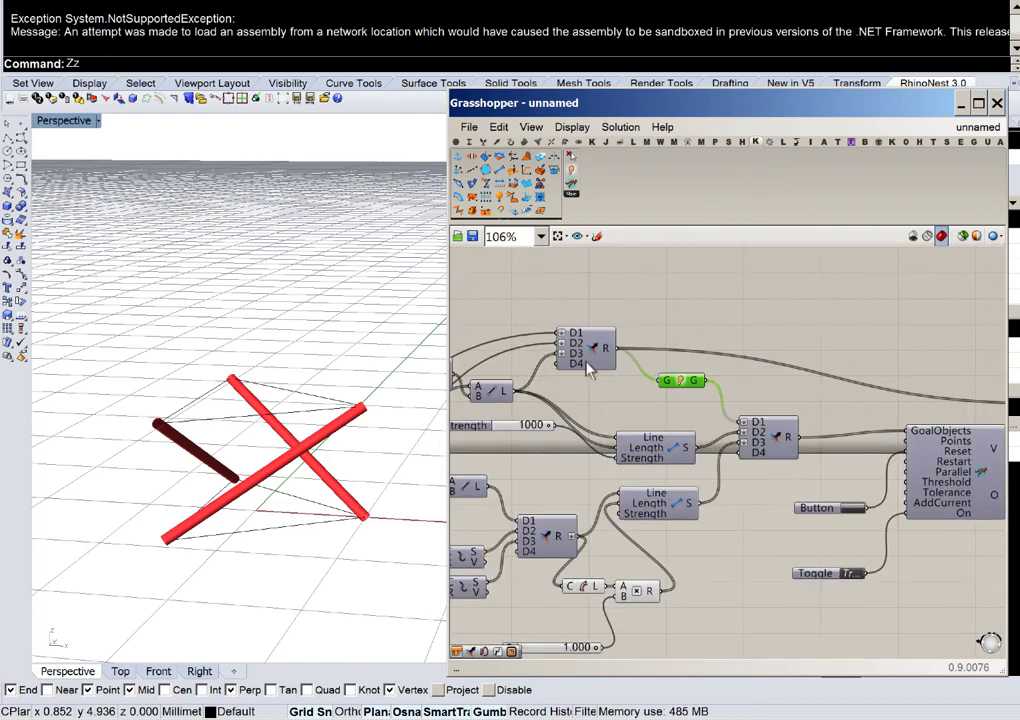
right_click_drag(472, 391, 785, 343)
right_click_drag(767, 385, 627, 392)
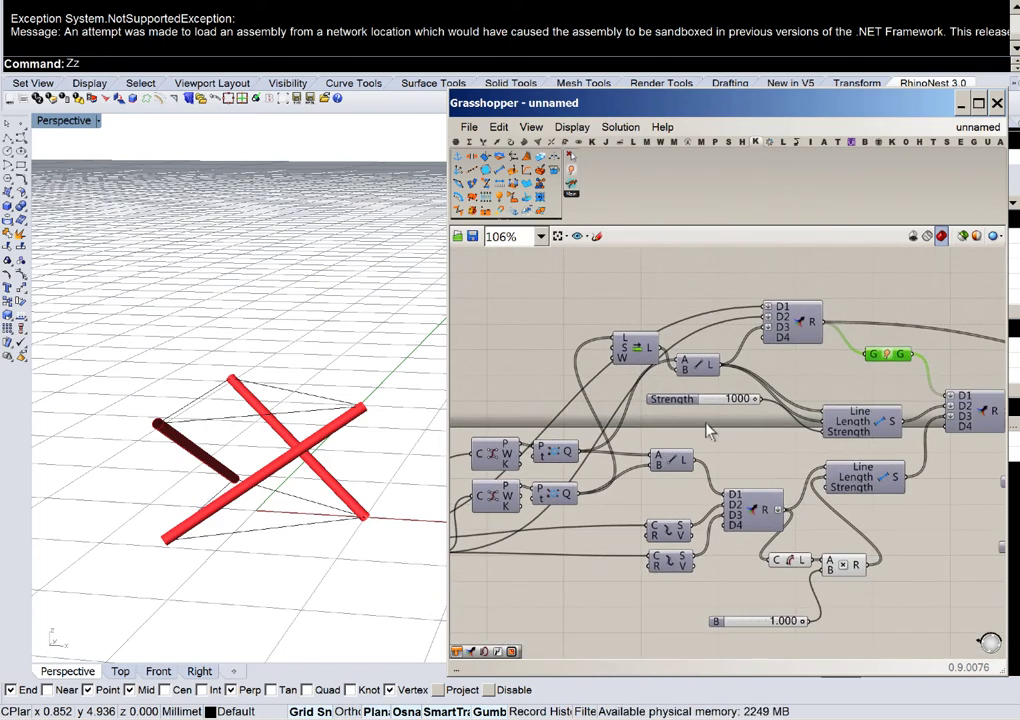
scroll(787, 323, "up", 6)
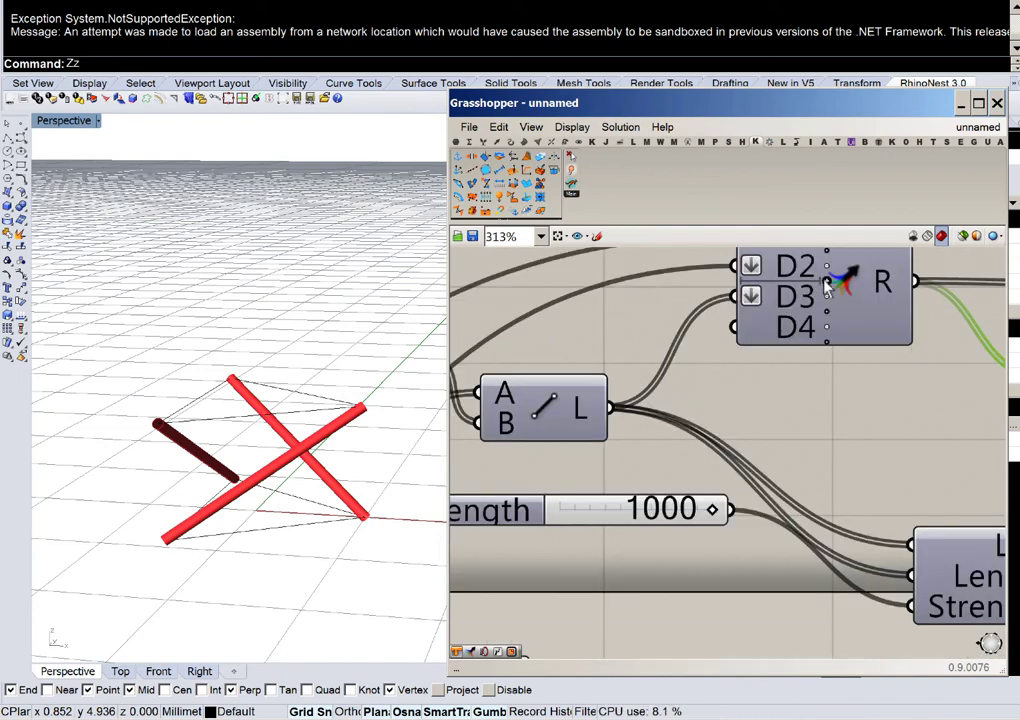
scroll(826, 287, "down", 4)
Step: Connect the lower Line component's output to the upper Merge's empty D3 input and flatten that input
right_click_drag(578, 468, 672, 467)
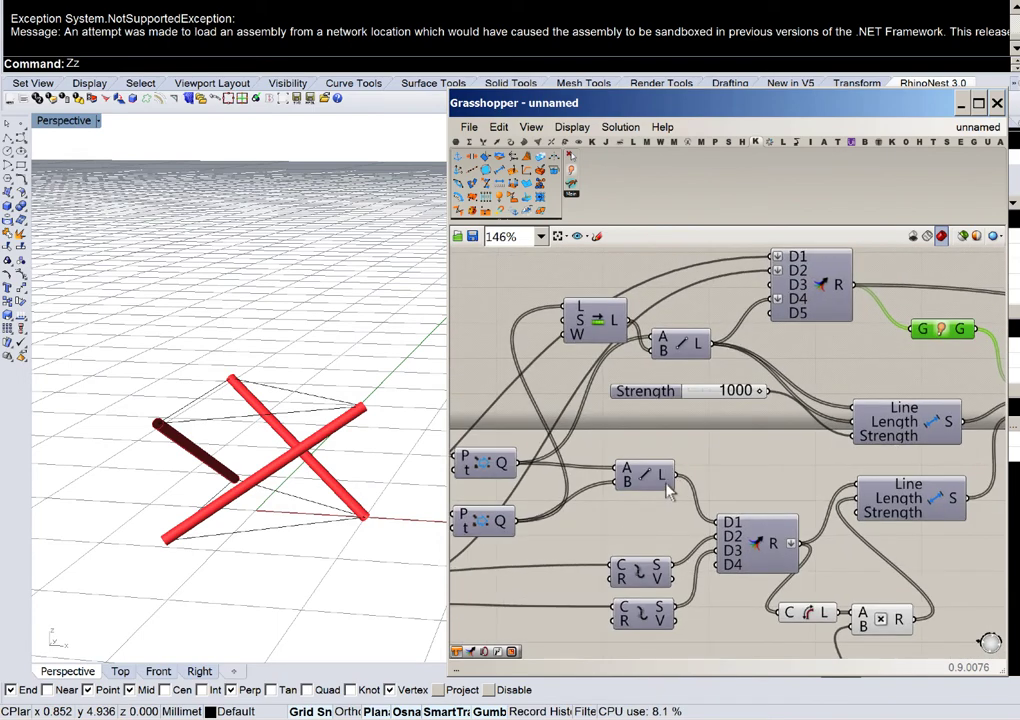
mouse_move(667, 472)
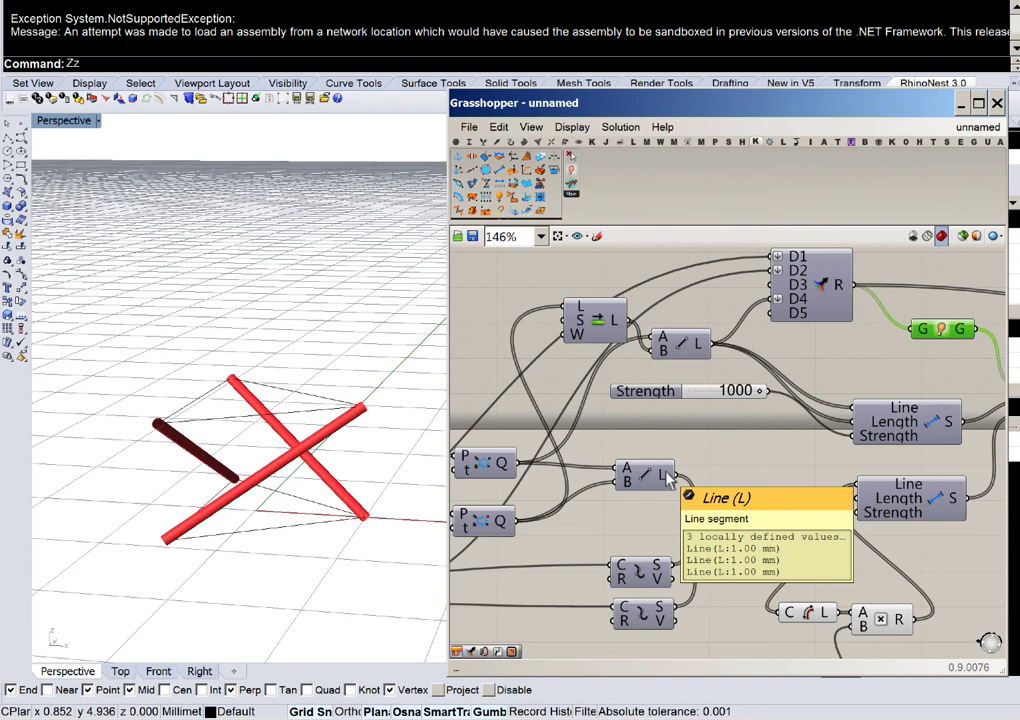
left_click_drag(668, 476, 772, 330)
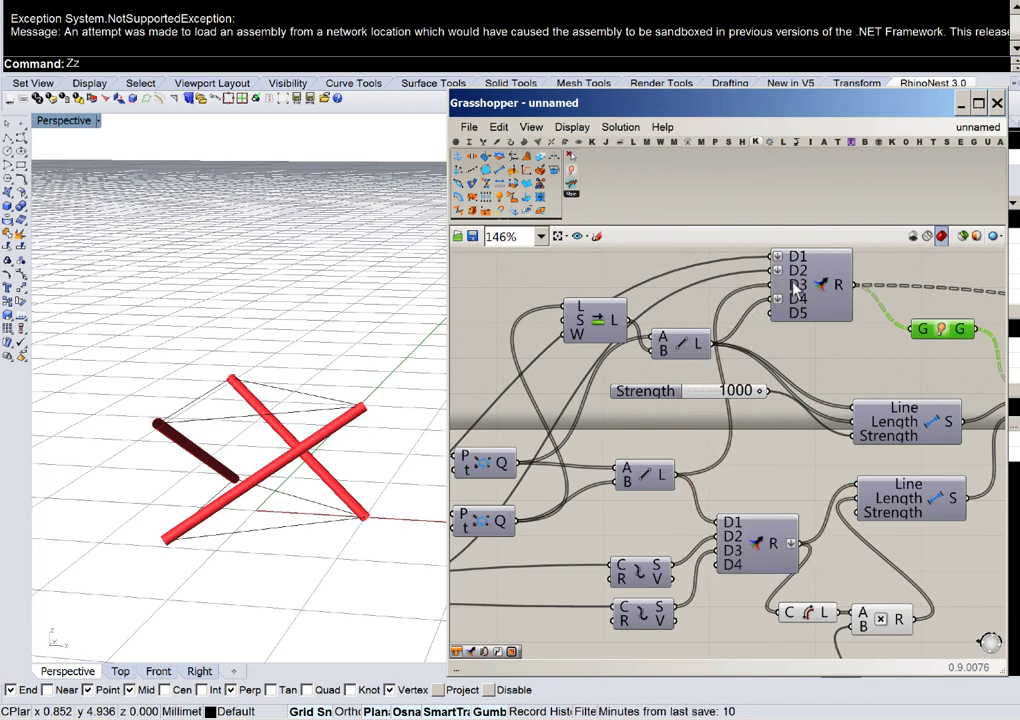
right_click(796, 287)
left_click(830, 390)
Step: Set the Split List's Index slider to 5
right_click_drag(867, 356, 710, 344)
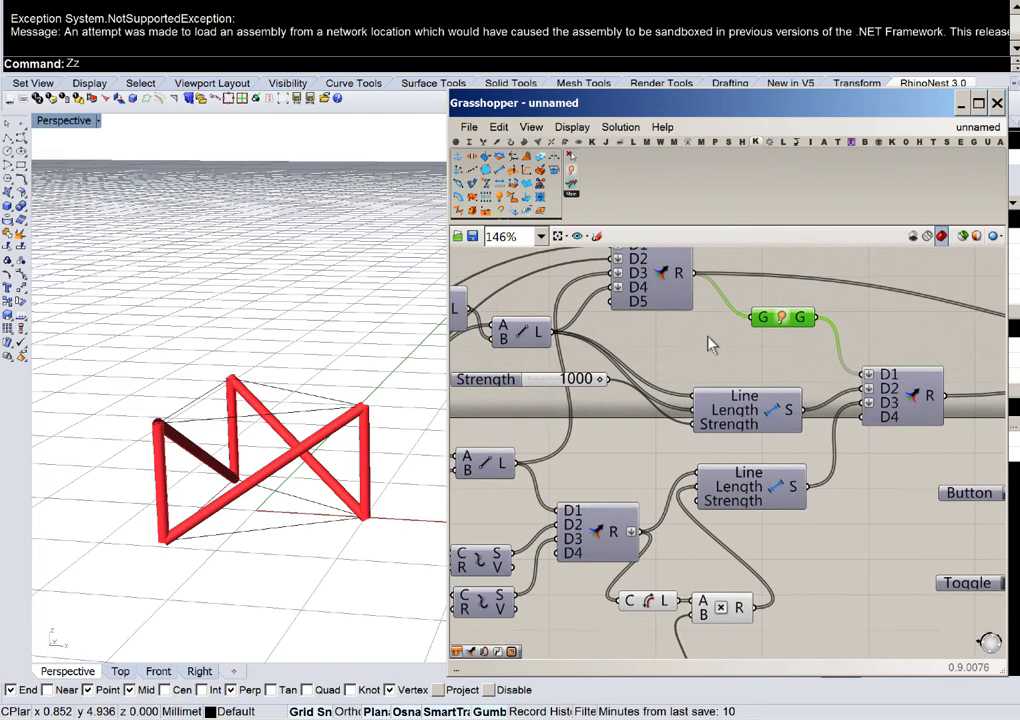
scroll(722, 343, "down", 6)
right_click_drag(935, 374, 739, 370)
scroll(824, 374, "up", 1)
scroll(889, 388, "up", 2)
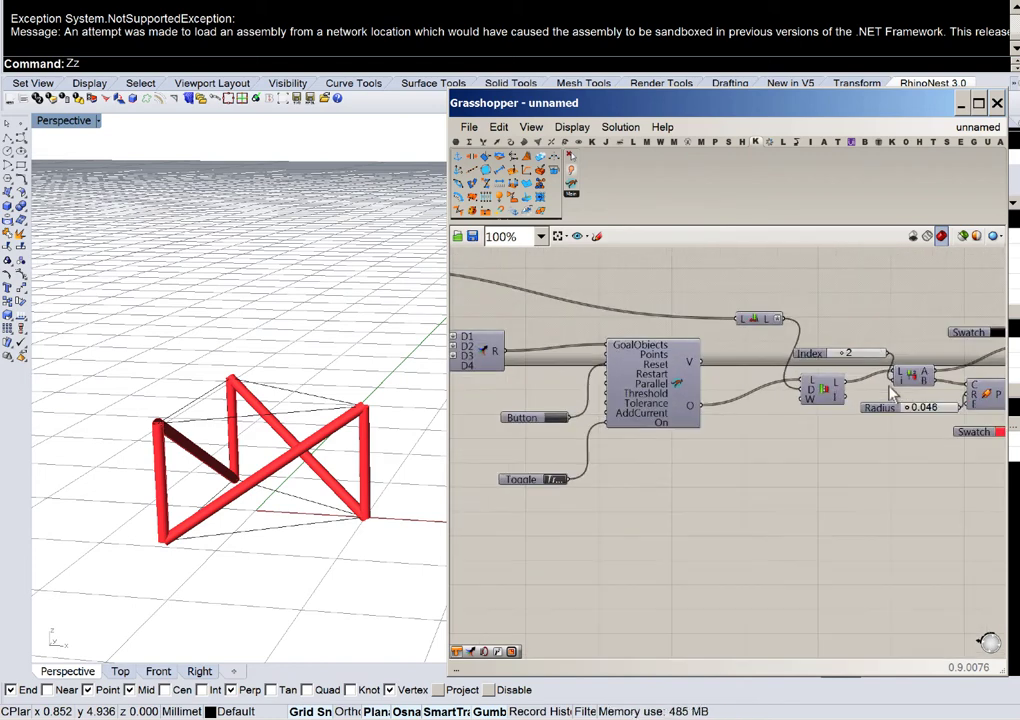
scroll(845, 358, "up", 4)
double_click(853, 348)
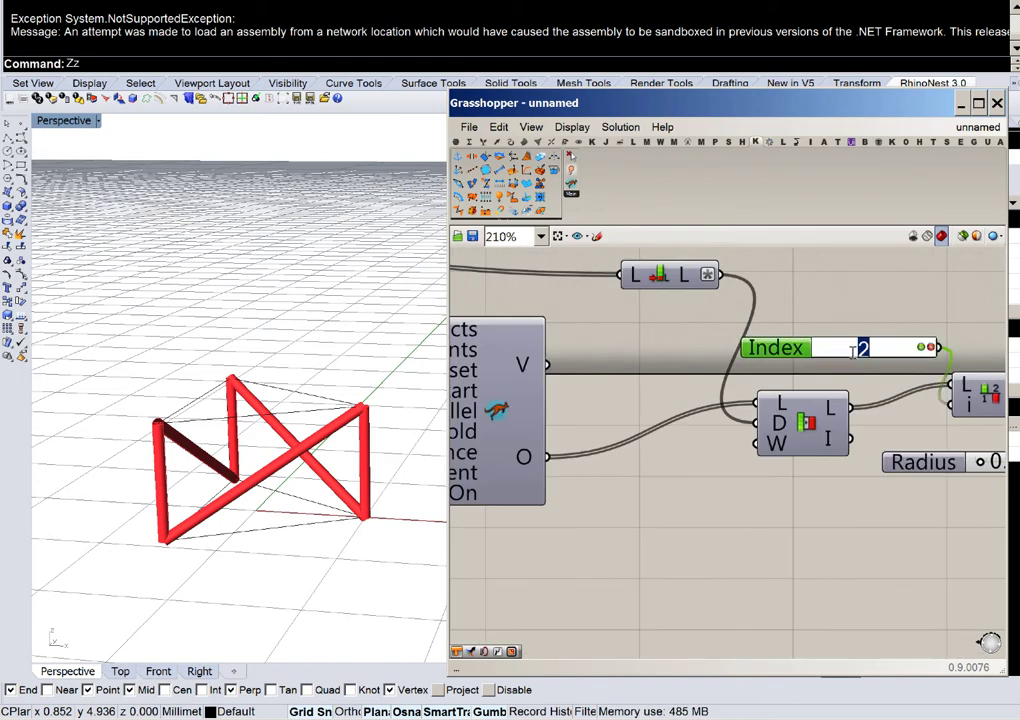
type("5")
key("Return")
Step: Examine the simulated frame's shape with the rest-length multiplier B at 1.000
right_click_drag(850, 317, 741, 322)
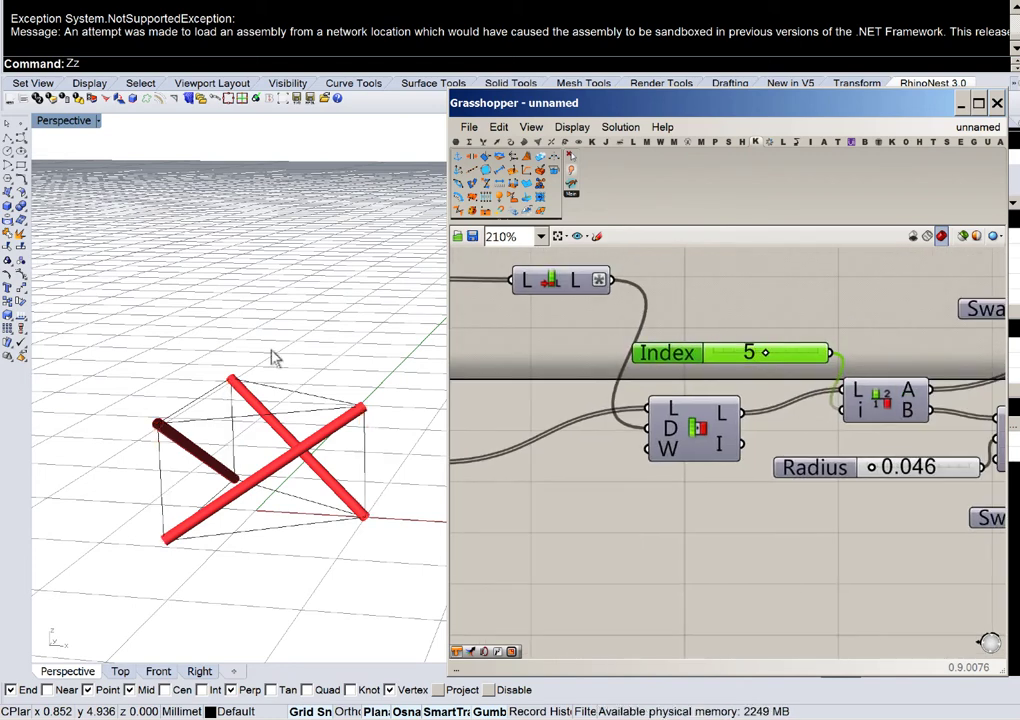
right_click_drag(256, 346, 300, 370)
scroll(740, 353, "down", 4)
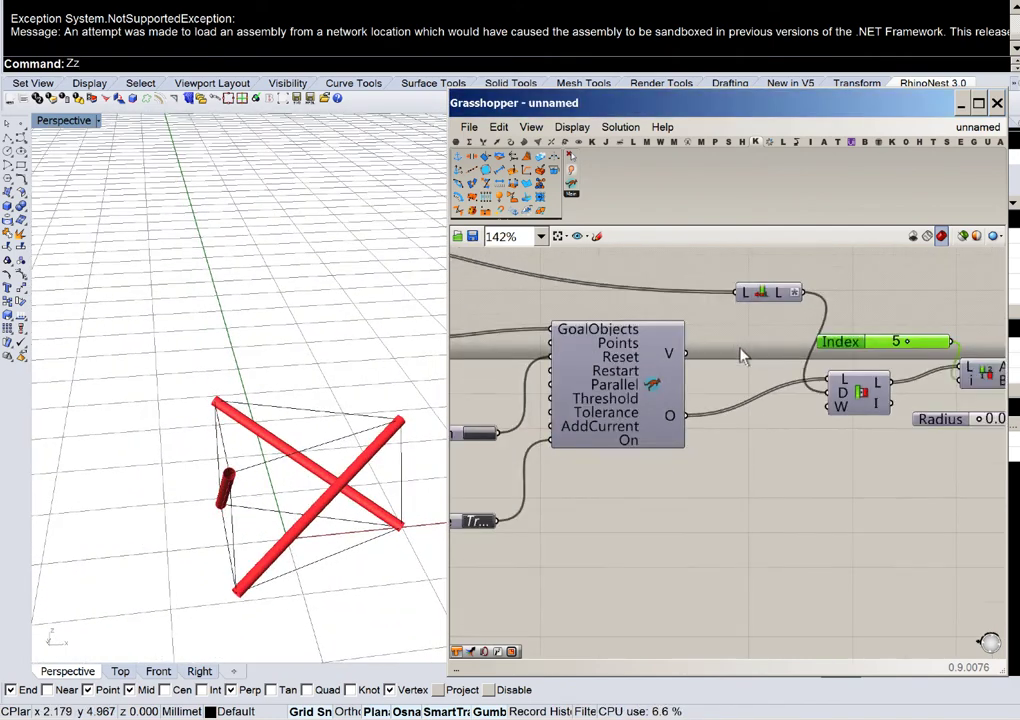
scroll(706, 610, "up", 6)
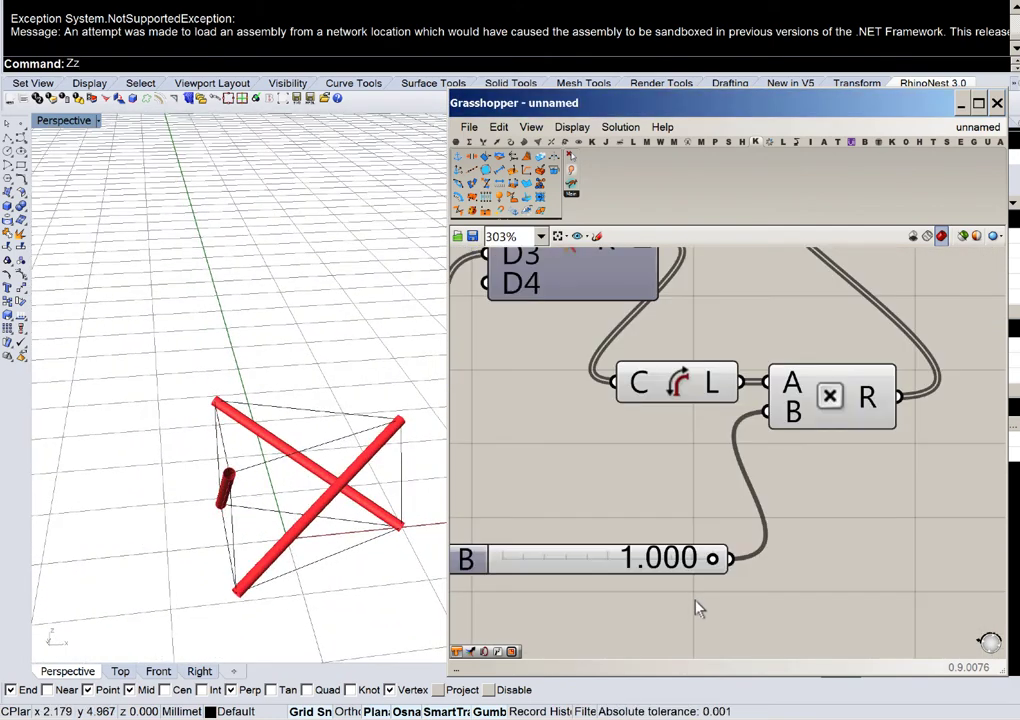
mouse_move(720, 540)
left_mouse_down()
mouse_move(572, 545)
mouse_move(735, 540)
left_mouse_up()
right_click_drag(291, 333, 289, 369)
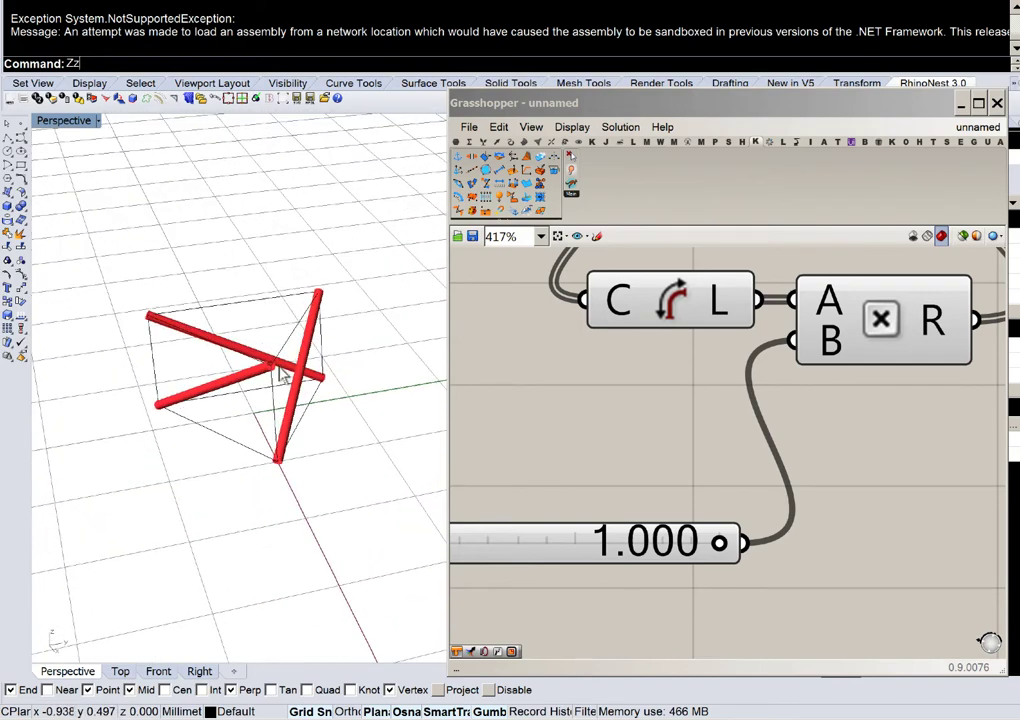
scroll(660, 396, "down", 4)
right_click_drag(722, 443, 733, 456)
scroll(752, 451, "up", 4)
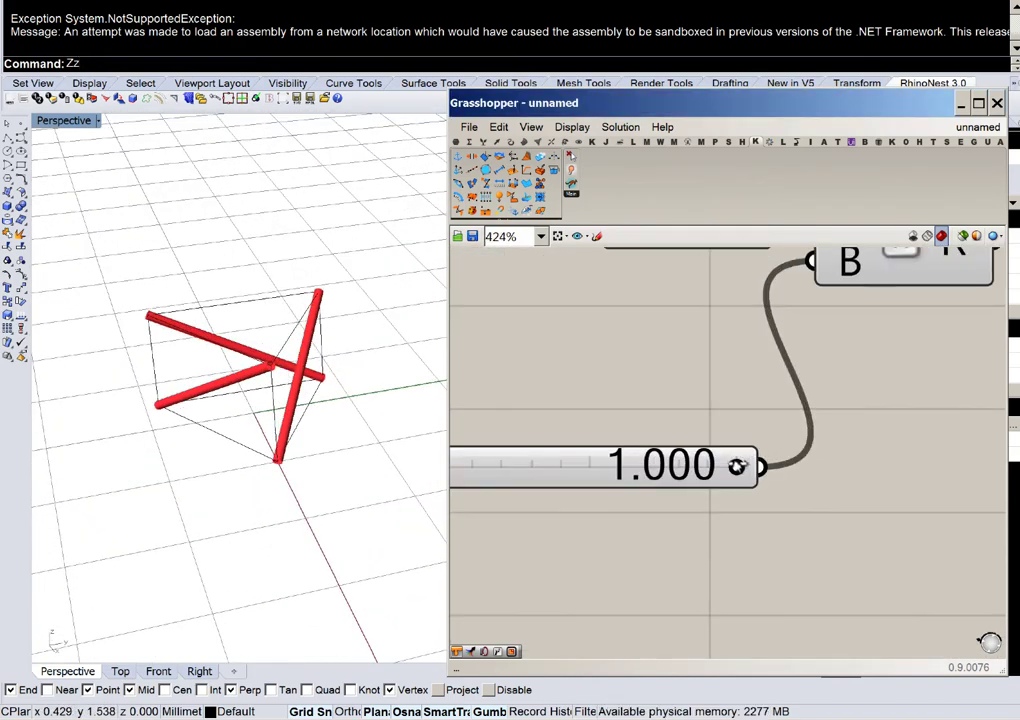
Step: Raise the Factor slider feeding the Unit Z vector above 1.00 to make the frame taller
scroll(677, 356, "down", 6)
right_click_drag(636, 362, 867, 488)
right_click_drag(631, 396, 831, 498)
right_click_drag(758, 496, 824, 446)
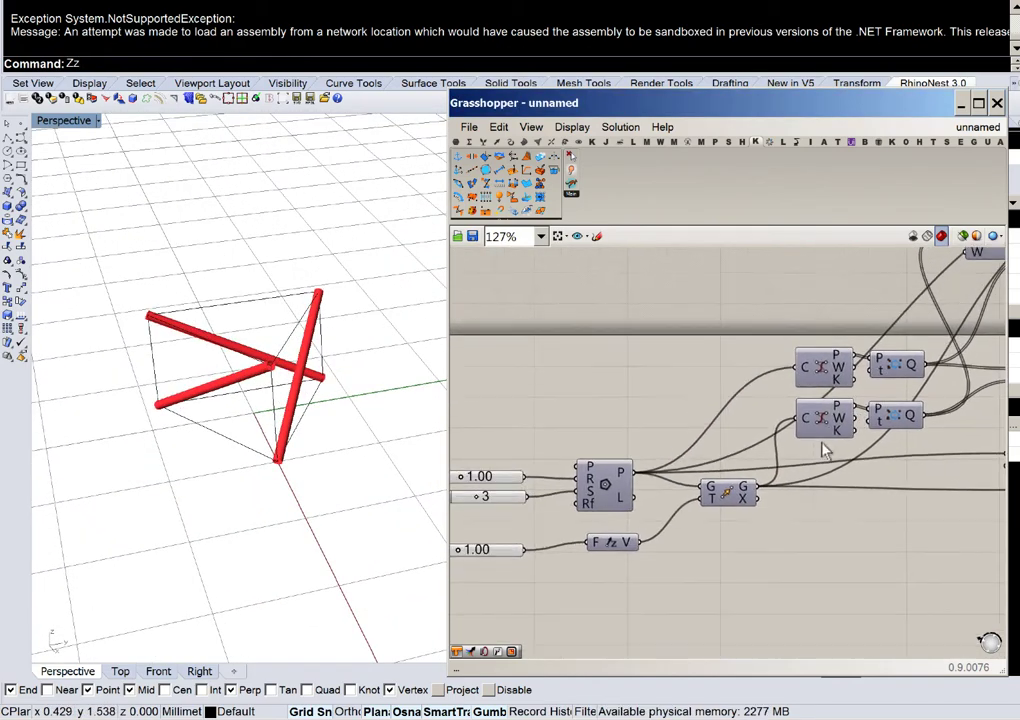
scroll(822, 449, "down", 2)
scroll(527, 525, "up", 1)
right_click_drag(527, 525, 598, 513)
scroll(600, 517, "up", 2)
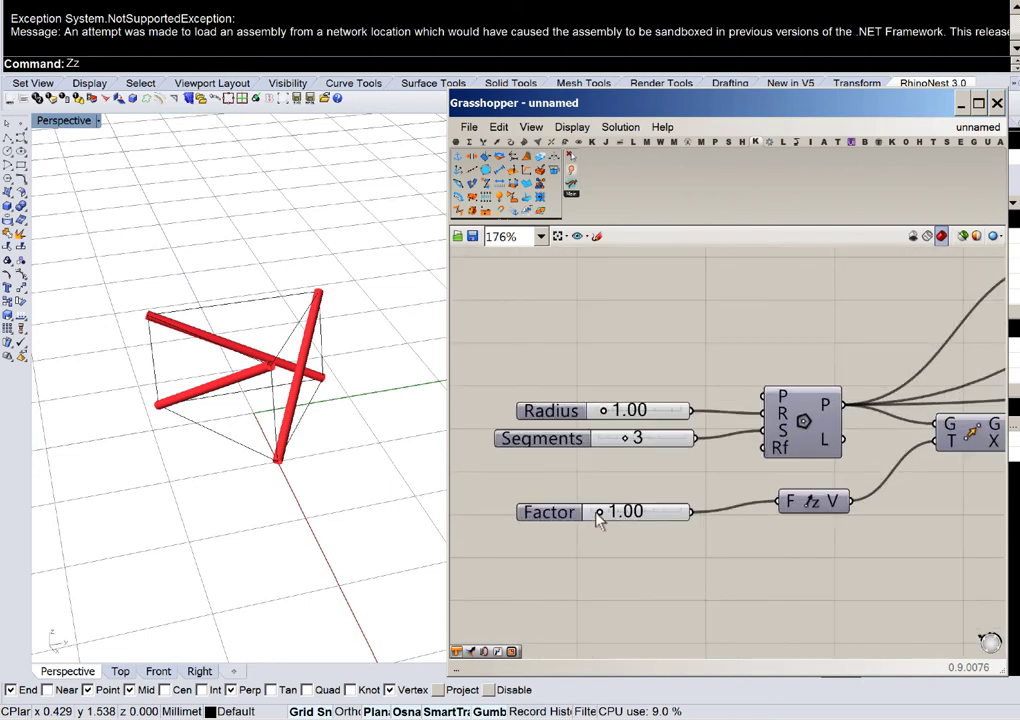
left_click_drag(600, 513, 605, 511)
Step: Reset the Kangaroo solver so the simulation restarts from the taller frame geometry
right_click_drag(726, 495, 625, 465)
scroll(626, 466, "down", 6)
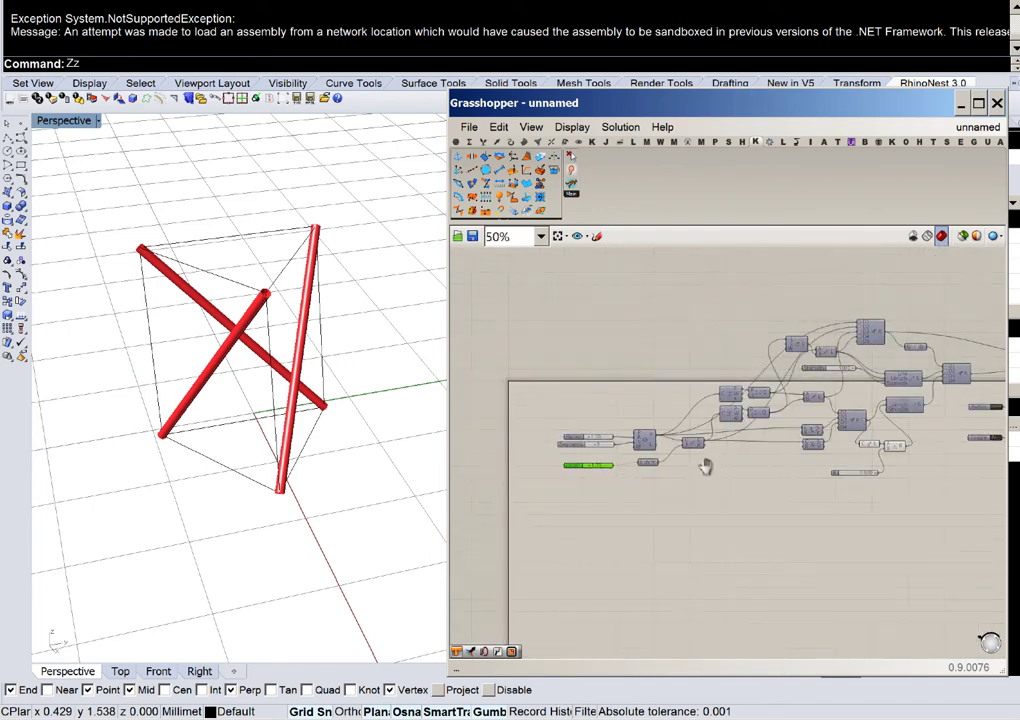
right_click_drag(708, 466, 499, 476)
scroll(729, 443, "up", 2)
scroll(812, 412, "up", 3)
left_click(824, 389)
Step: Reduce the multiplier B for the edge rest lengths to 0.505 and inspect the tightened frame from several angles
right_click_drag(605, 469, 858, 444)
scroll(709, 517, "up", 4)
left_click_drag(797, 585, 726, 583)
right_click_drag(300, 340, 337, 346)
right_click_drag(296, 370, 352, 345)
left_click(724, 587)
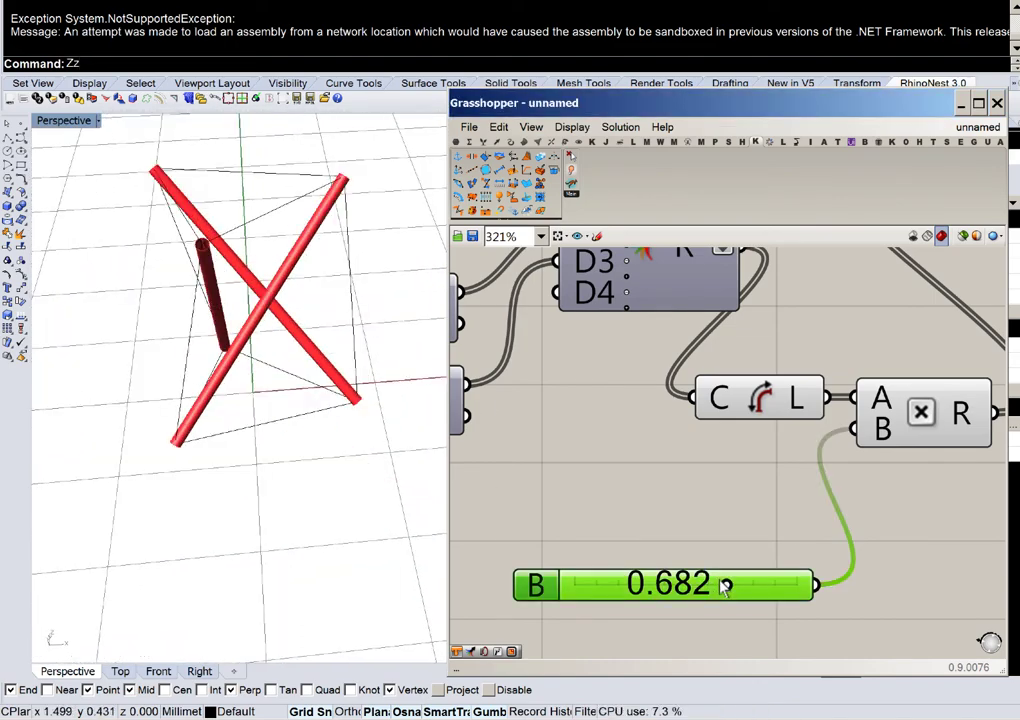
left_click_drag(724, 587, 687, 584)
right_click_drag(443, 451, 312, 432)
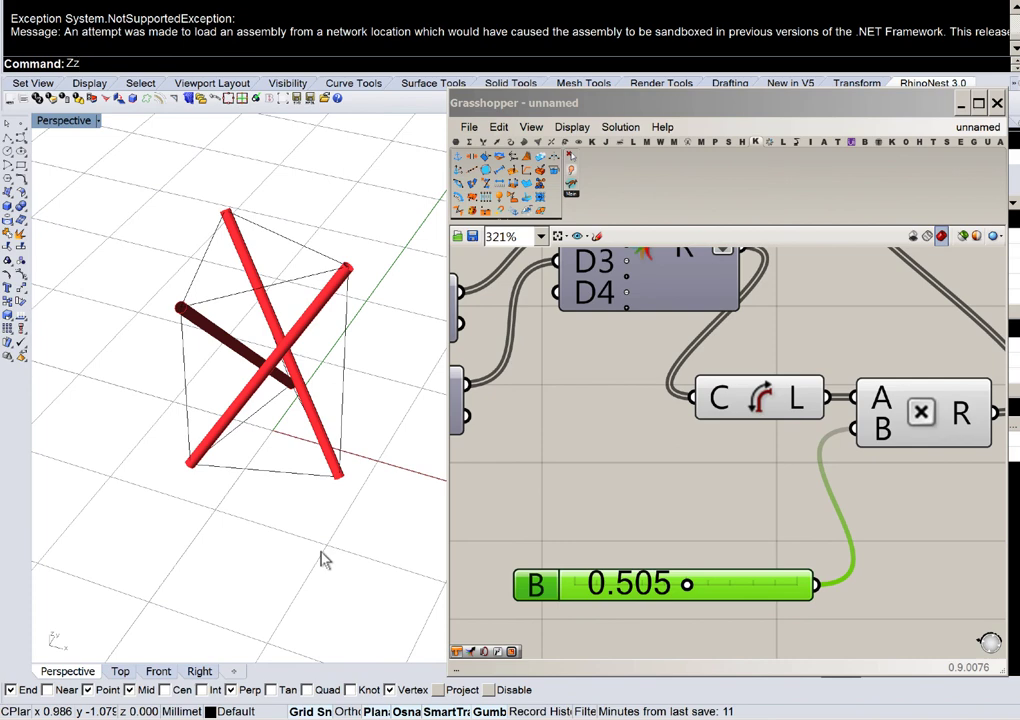